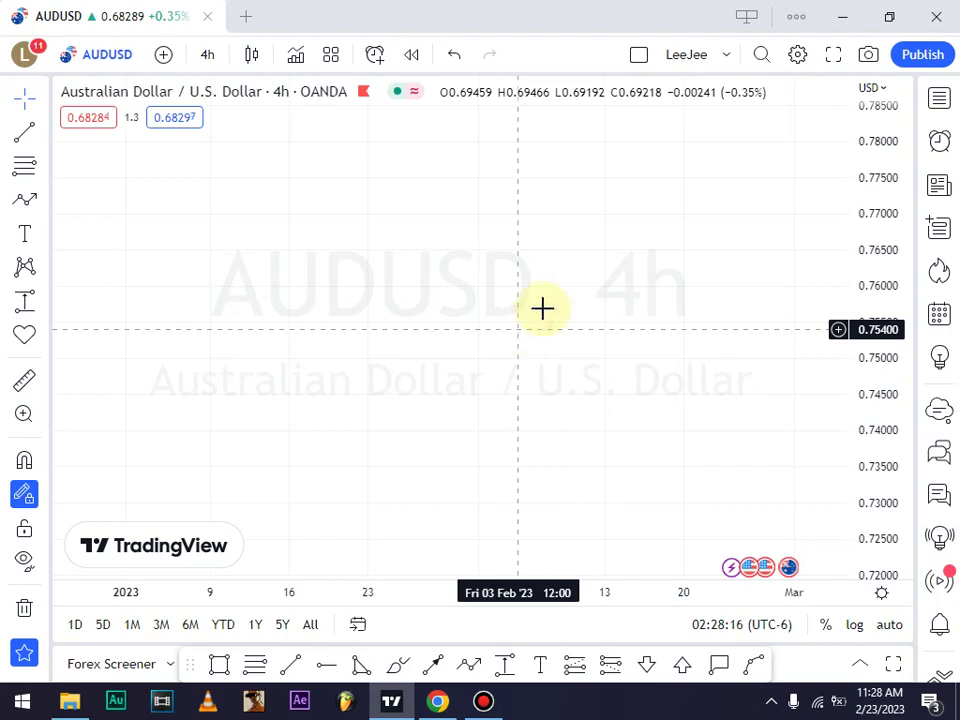
Draw a pink five-point W-shaped price path with the pattern tool
click(469, 666)
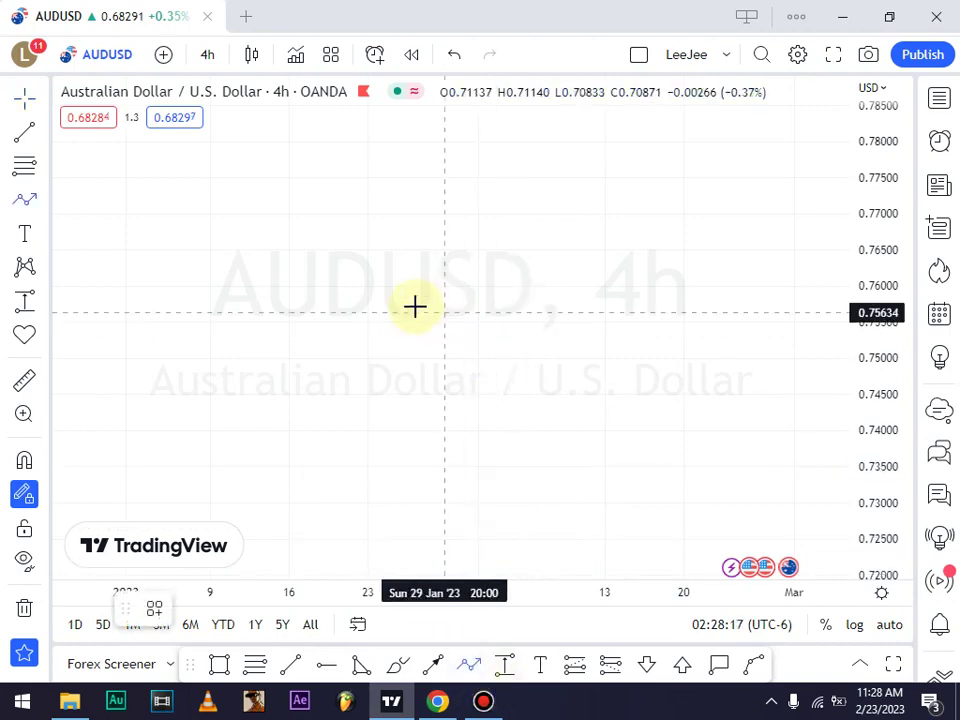
click(308, 245)
click(347, 405)
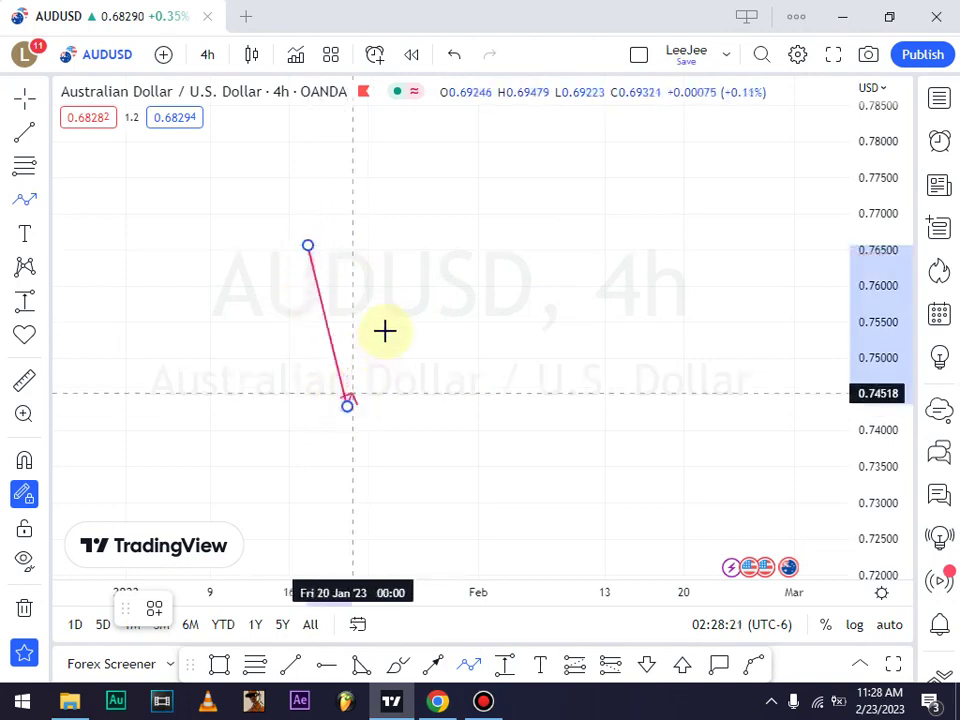
click(402, 315)
click(457, 409)
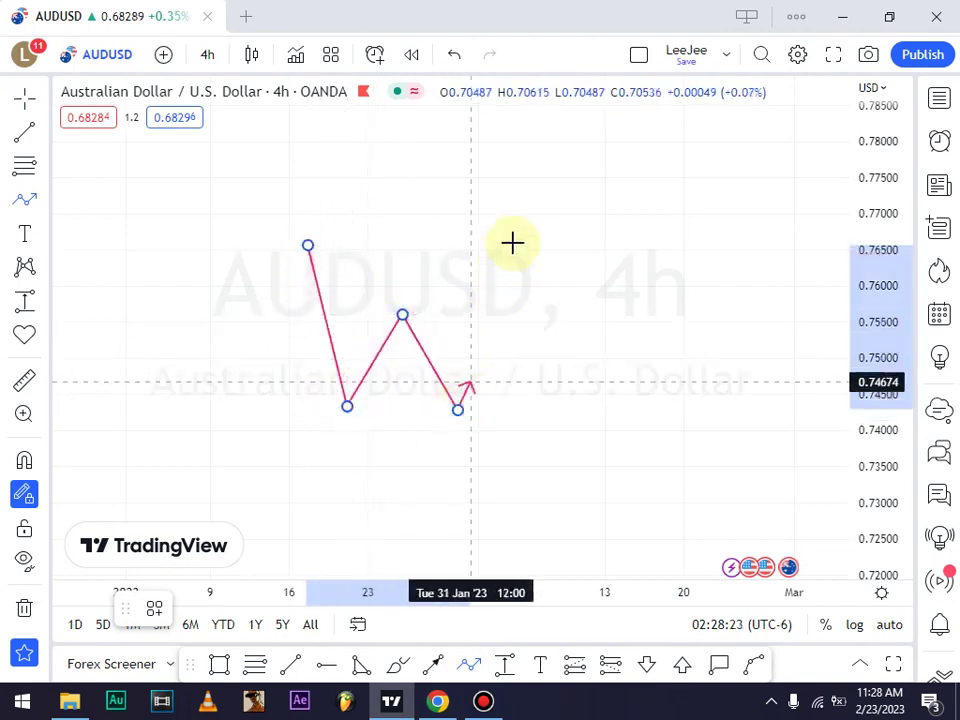
click(507, 215)
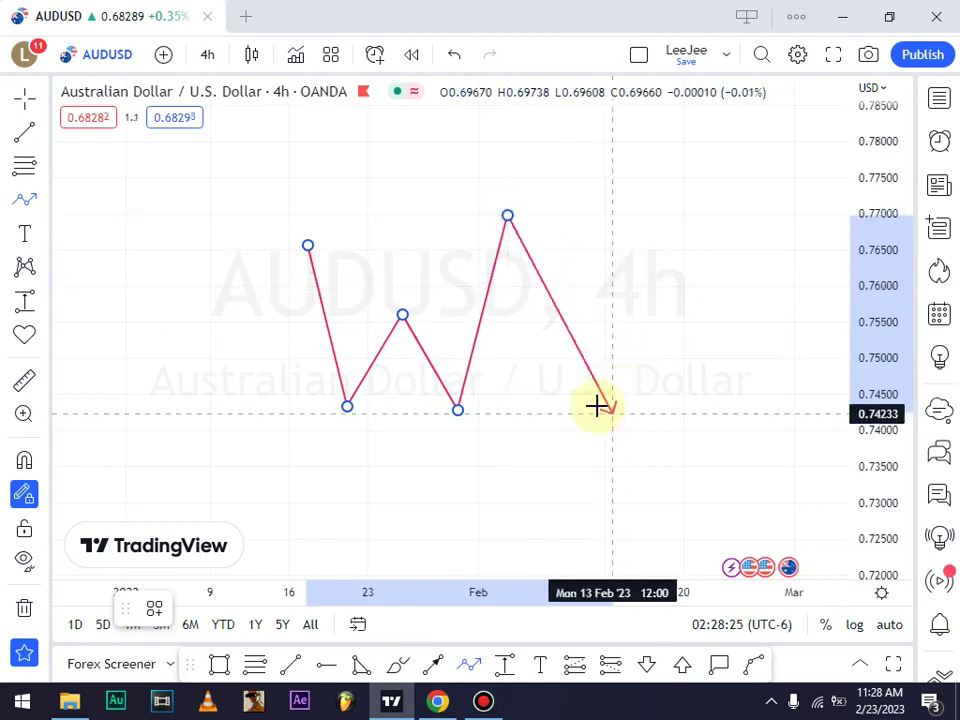
key(Escape)
Draw a pink five-point M-shaped price path to the right of the W
click(475, 663)
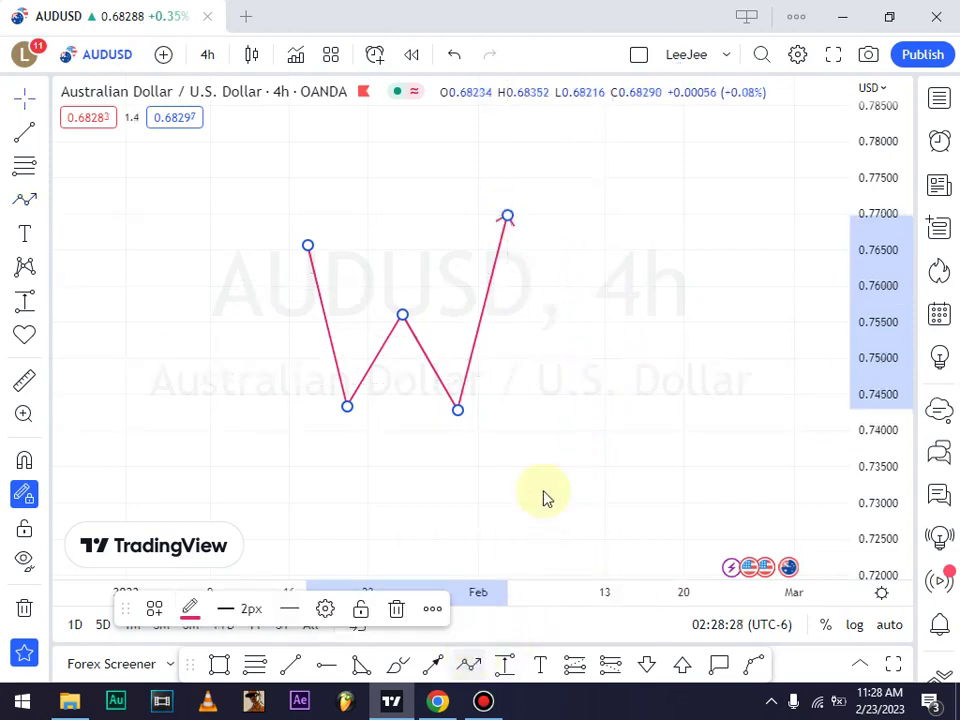
click(595, 430)
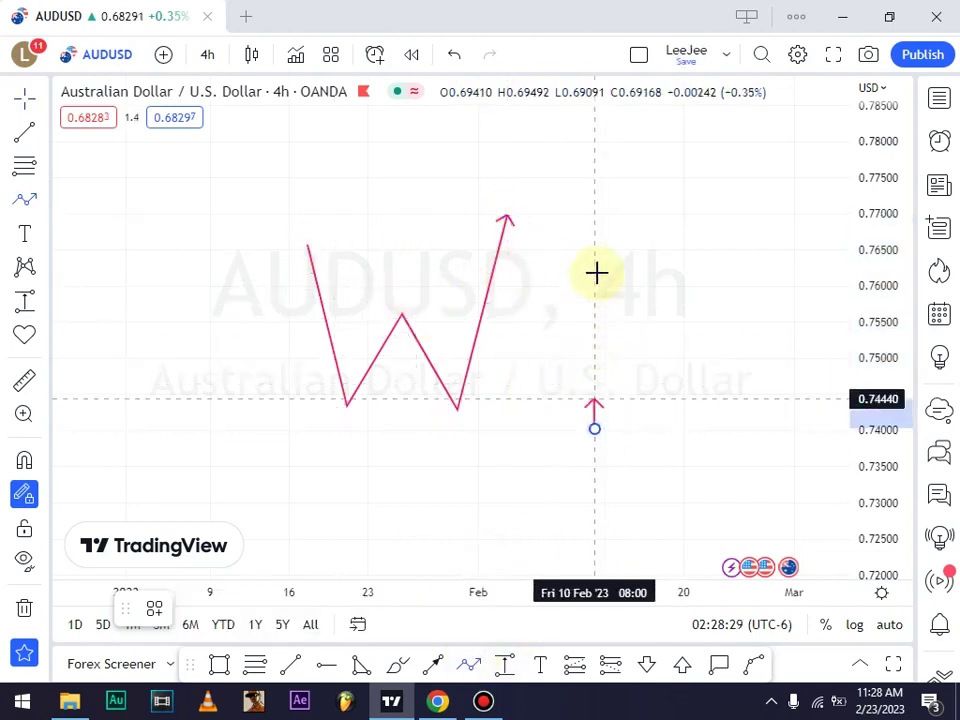
click(594, 225)
click(634, 321)
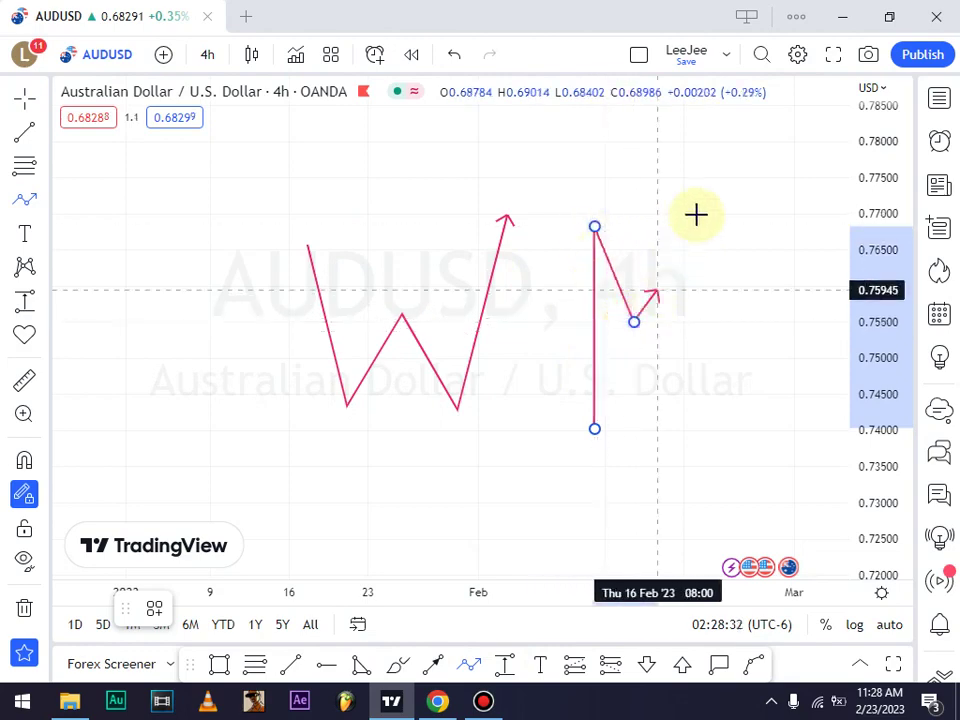
click(702, 204)
click(718, 443)
key(Escape)
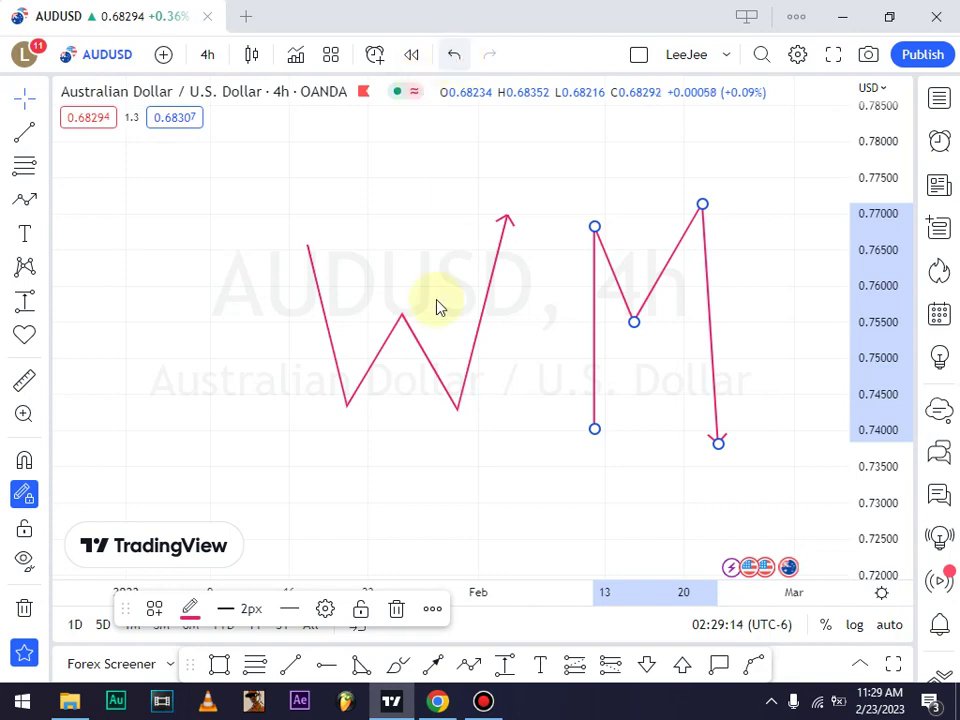
Undo the W and M sketches, then draw a pink arrow falling from about 0.775 to 0.735
click(454, 56)
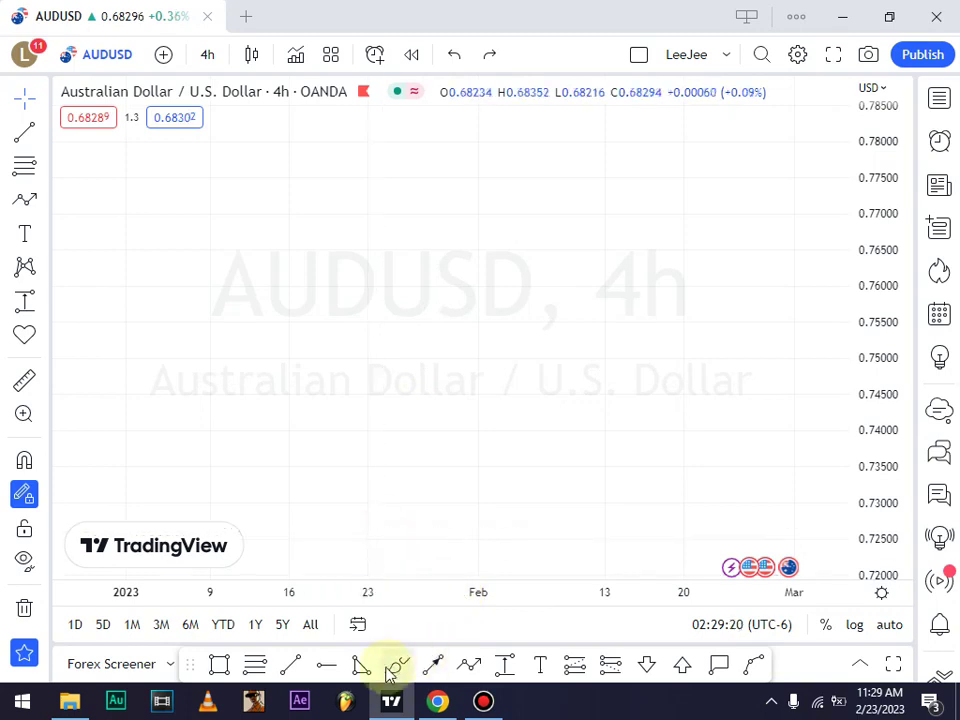
click(470, 666)
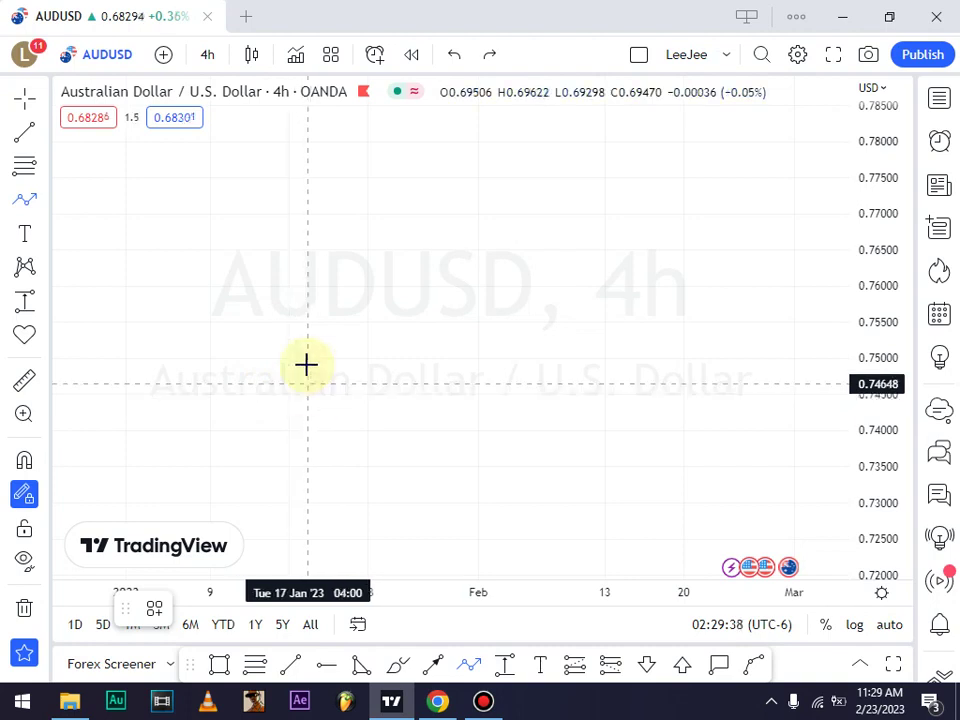
click(171, 183)
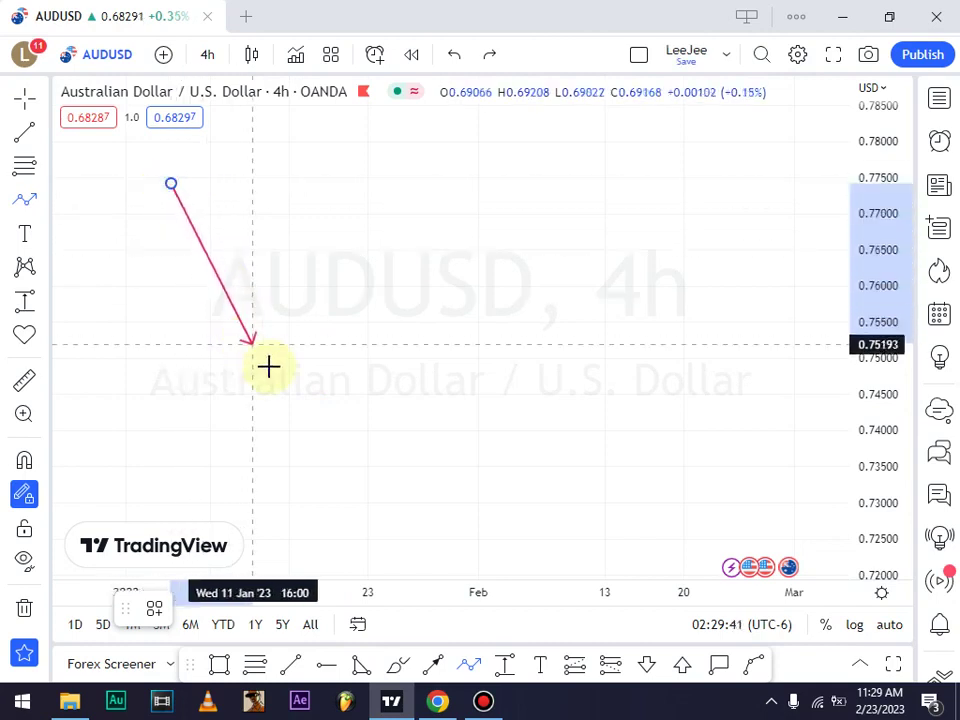
click(331, 485)
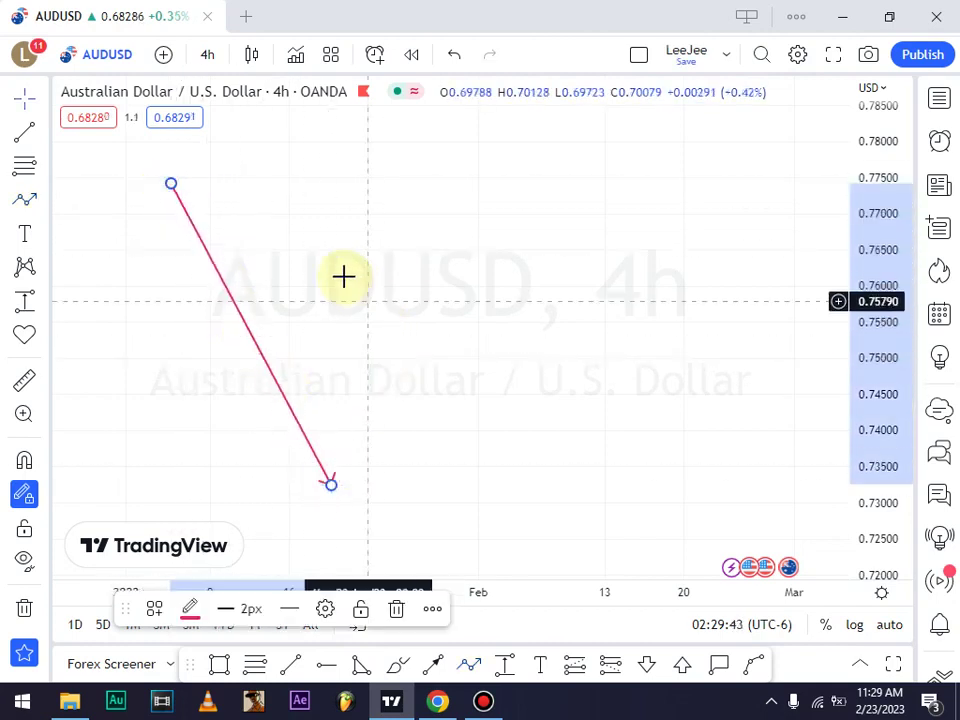
click(446, 253)
drag(446, 253, 525, 220)
drag(858, 253, 863, 349)
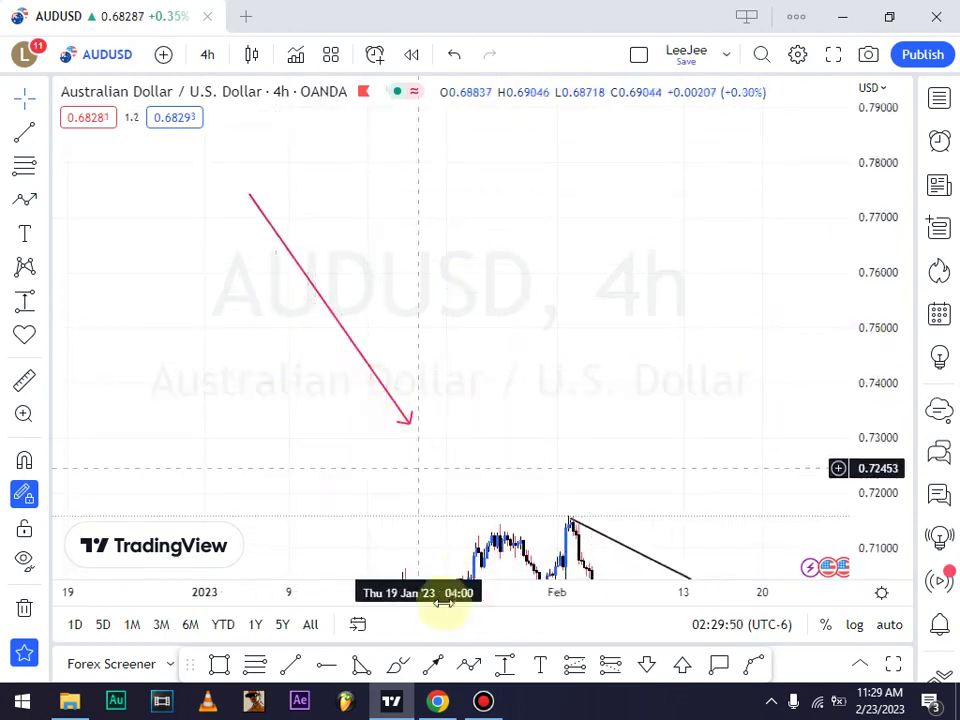
Draw a black up-down-up arrow path from the pink arrow's tip, peaking near 0.7456
click(433, 664)
click(413, 405)
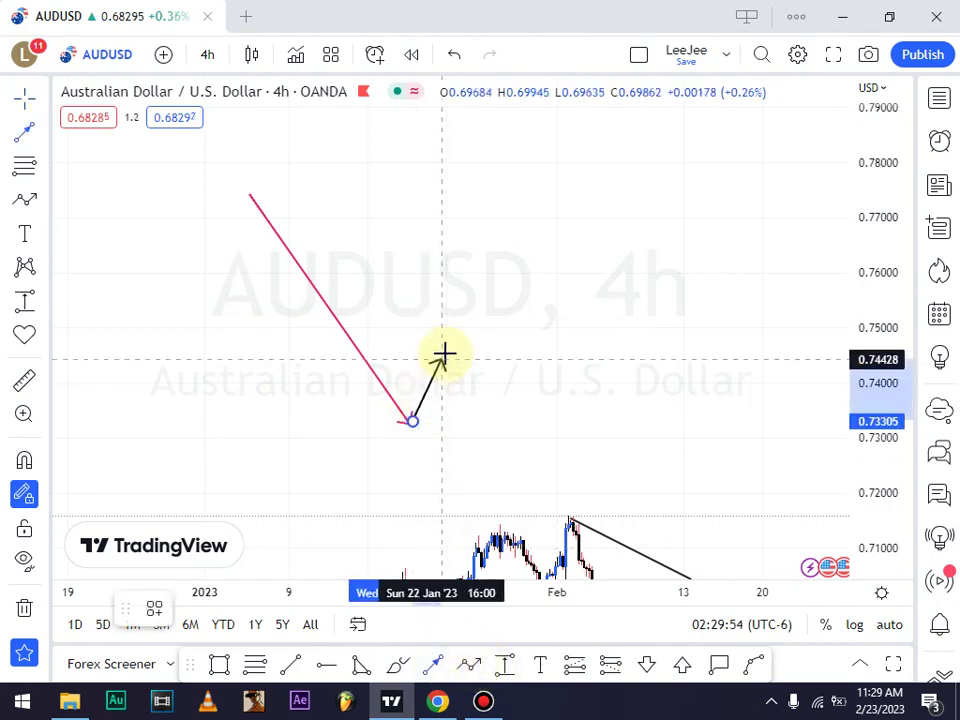
click(446, 348)
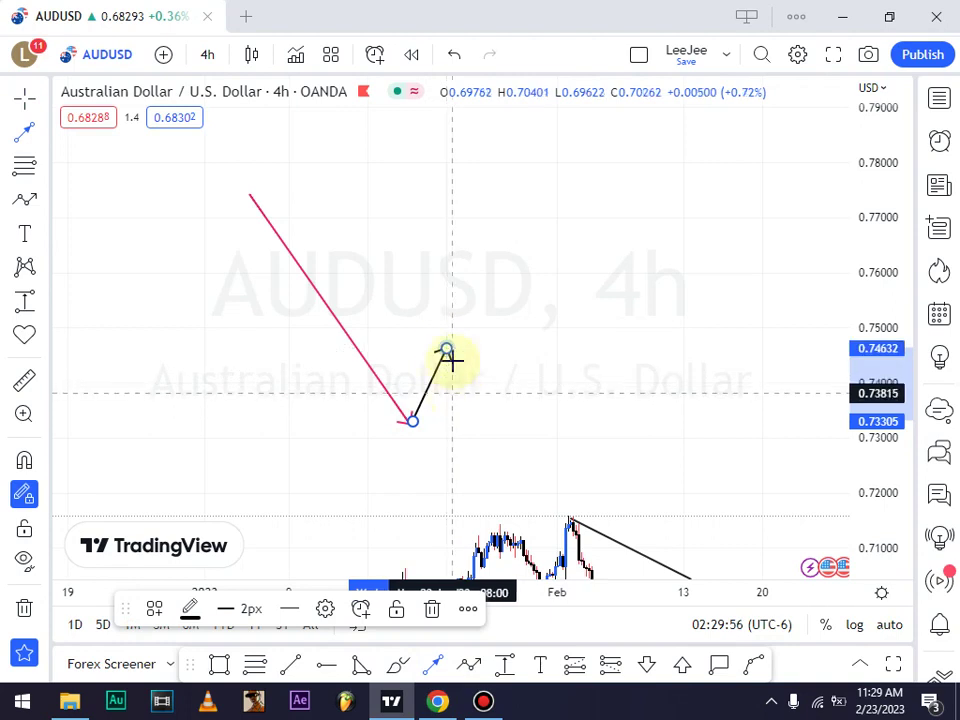
click(450, 349)
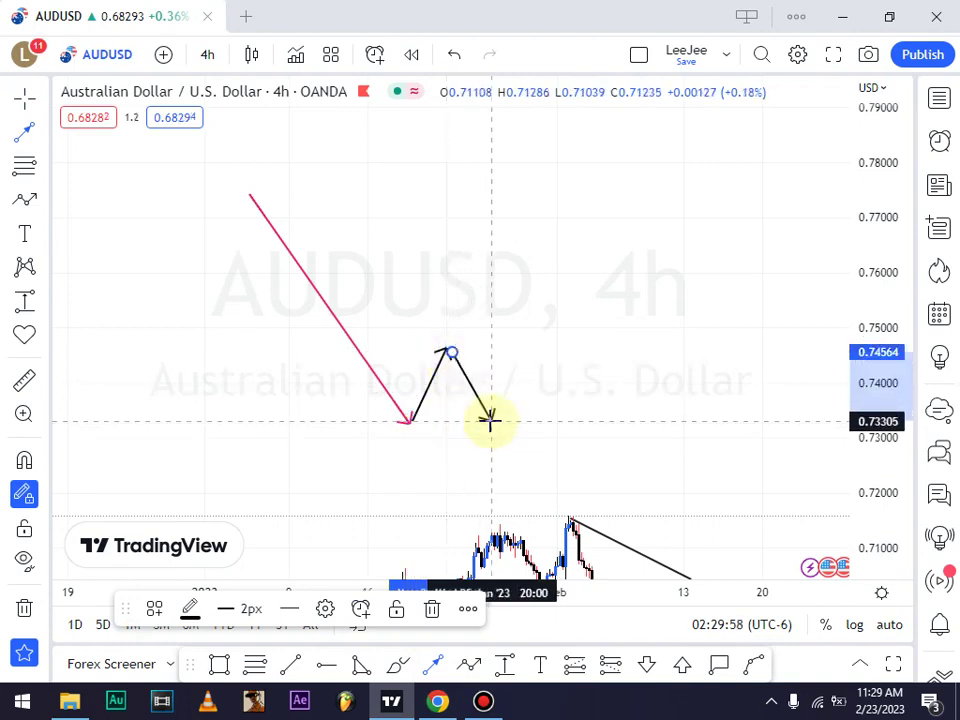
click(490, 421)
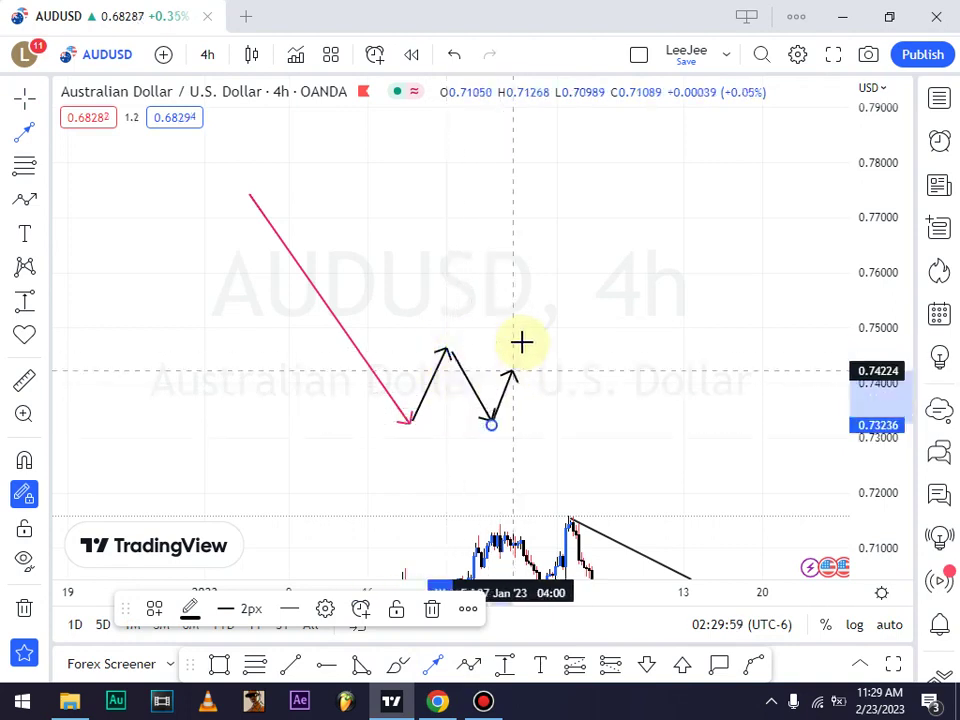
double_click(521, 344)
Draw a horizontal black arrow line across the path's peaks near 0.7467
click(344, 346)
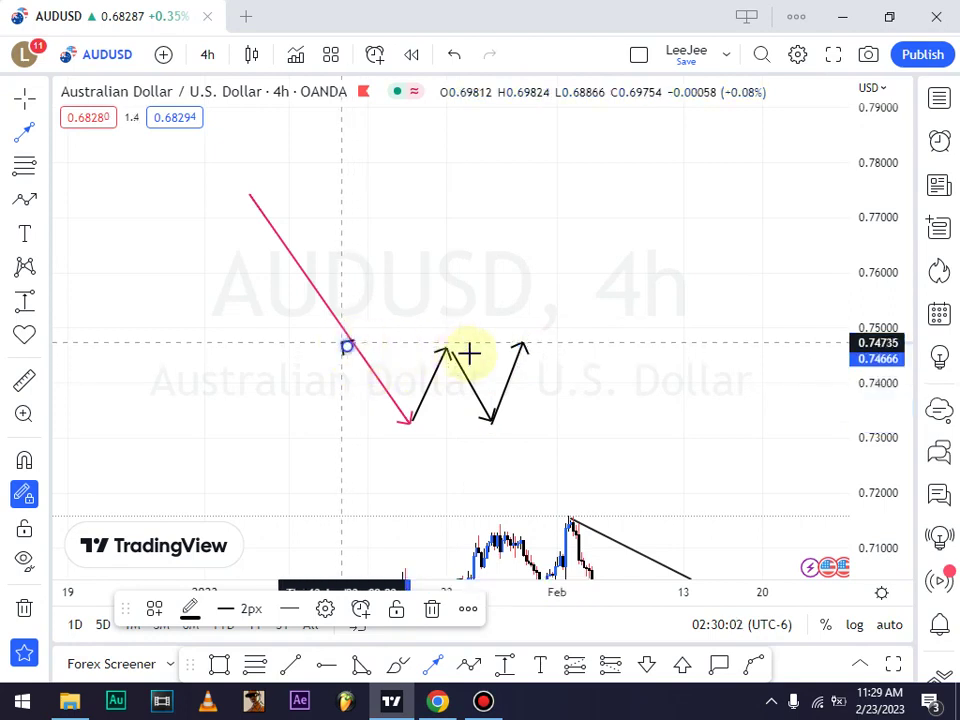
click(576, 346)
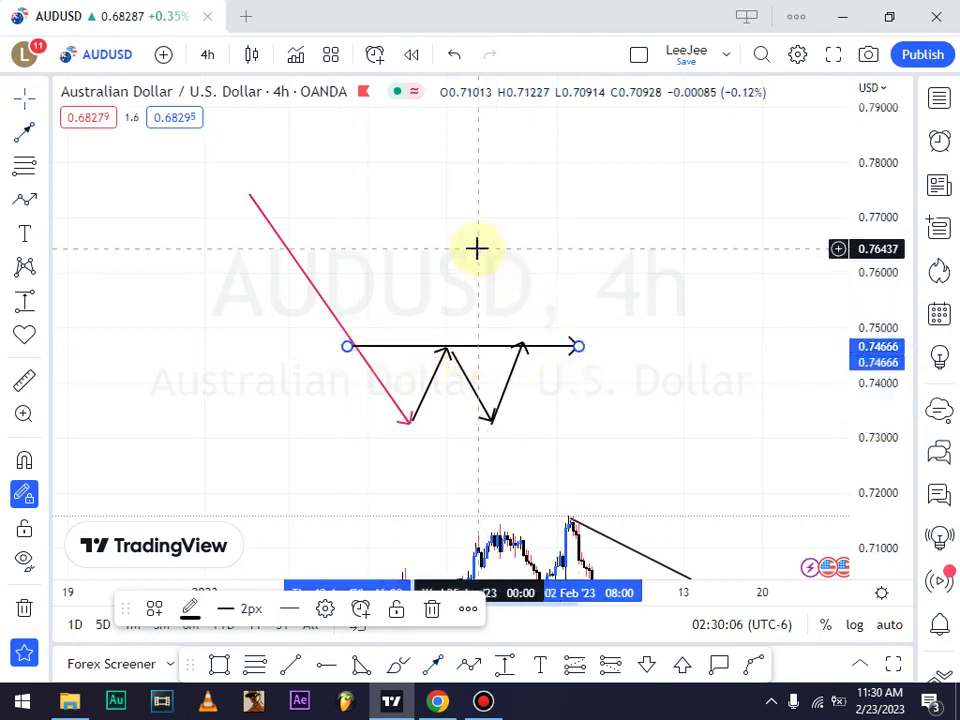
click(398, 664)
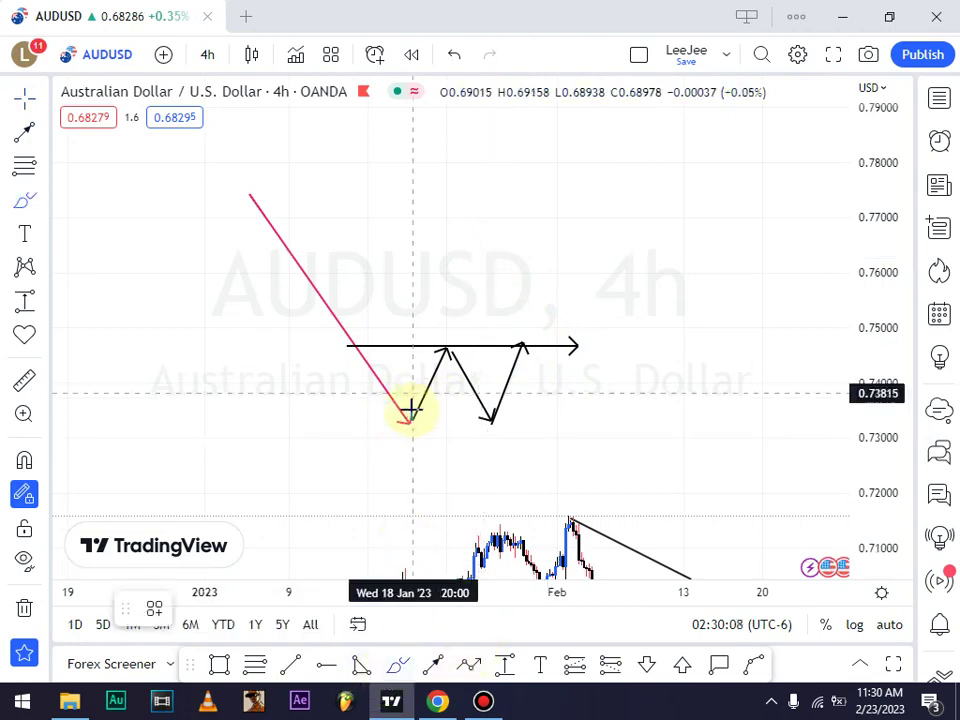
Circle both double-bottom lows in yellow with the brush
drag(409, 409, 394, 414)
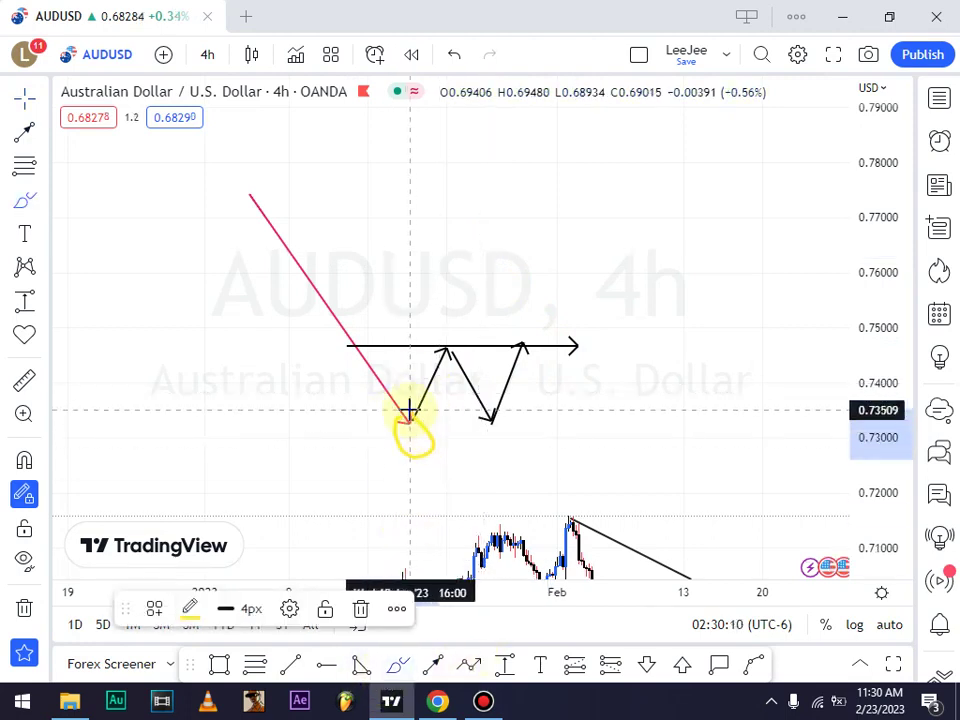
mouse_move(493, 407)
mouse_down()
mouse_move(471, 401)
mouse_move(466, 420)
mouse_move(516, 403)
mouse_move(484, 397)
mouse_up()
click(209, 362)
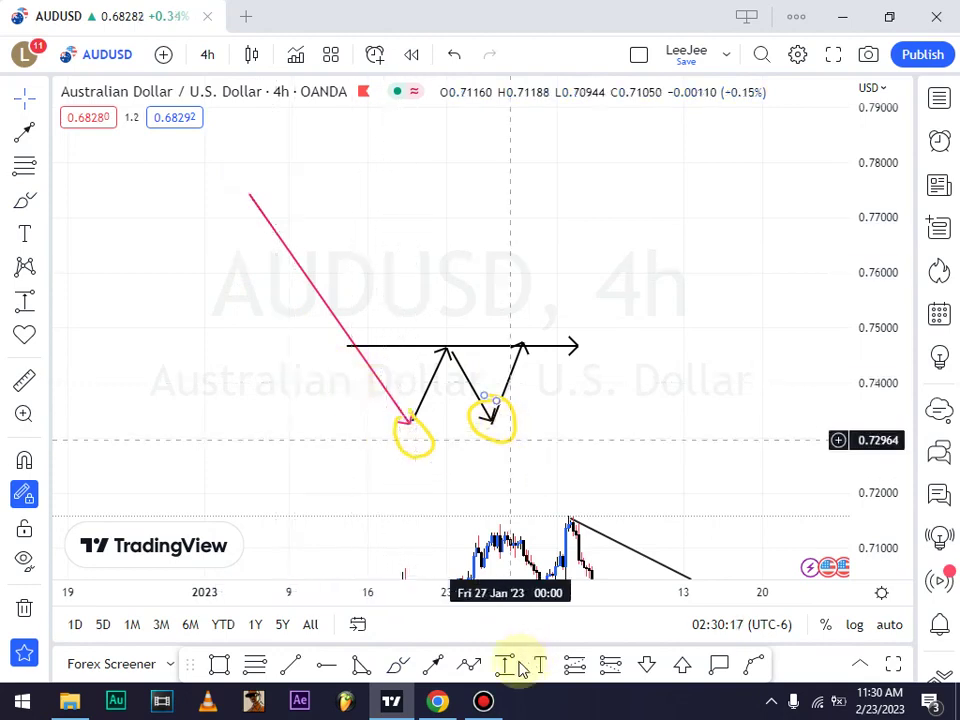
Draw a black arrow from the breakout up to about 0.779, undoing a stray yellow loop
click(433, 663)
click(525, 340)
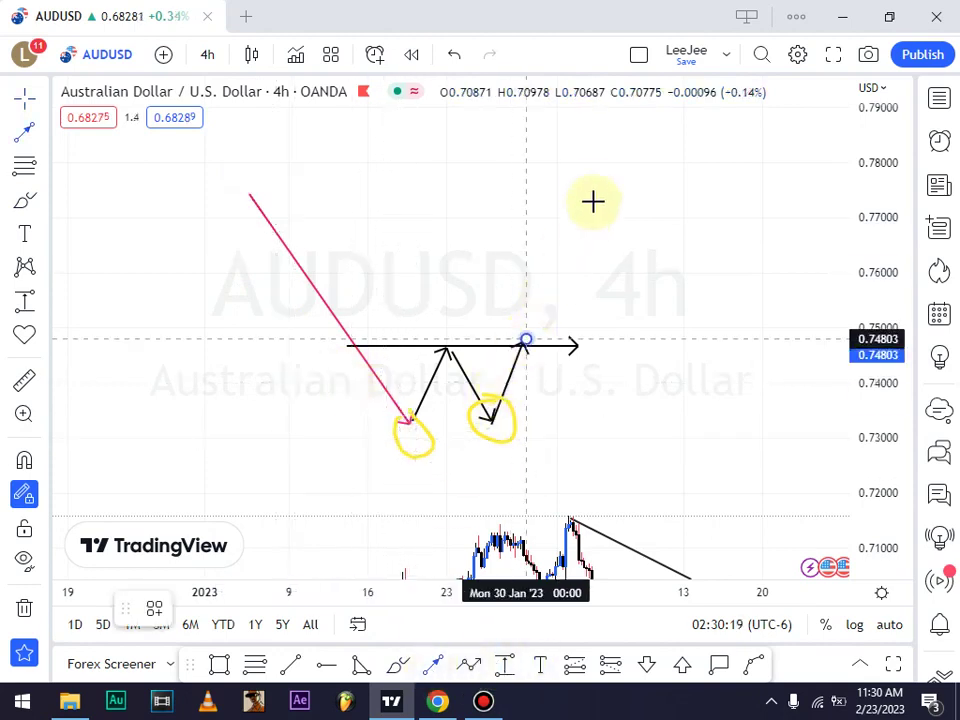
click(594, 170)
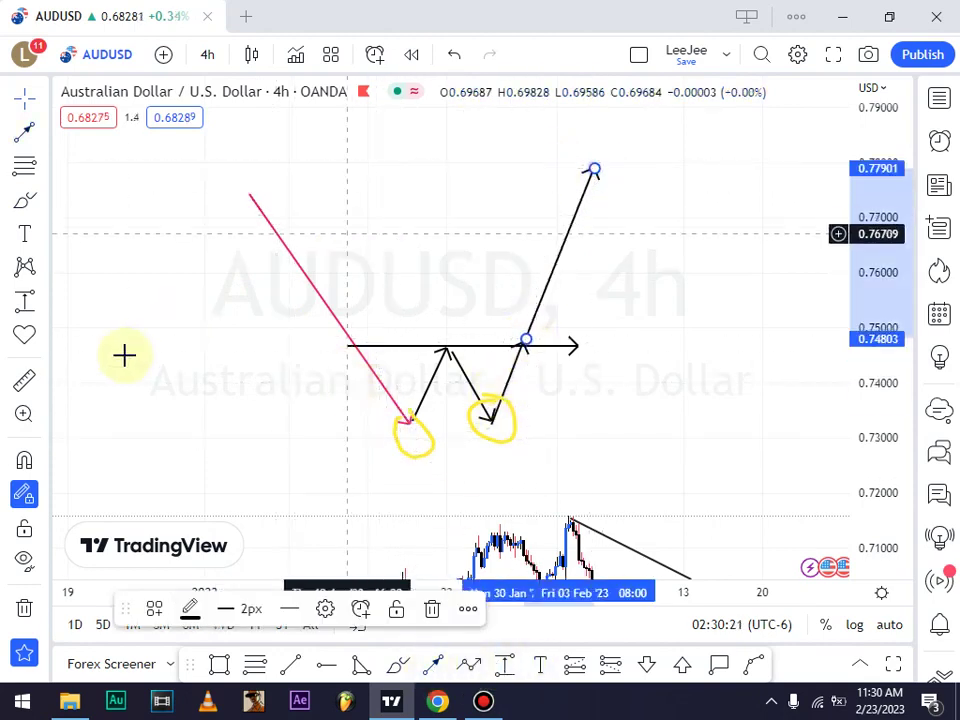
click(125, 355)
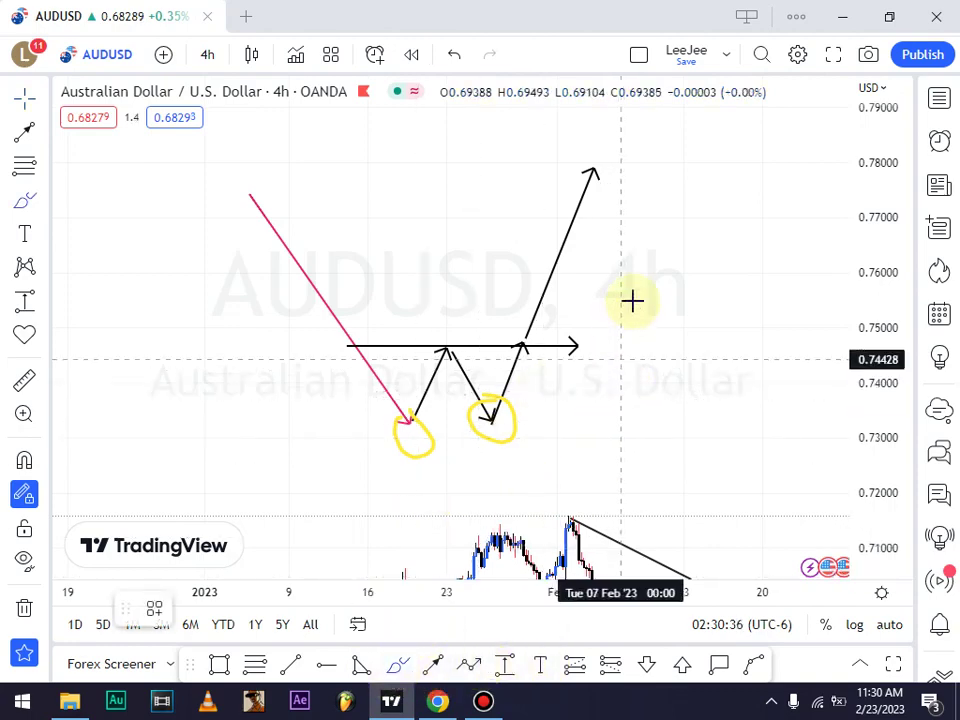
mouse_move(566, 356)
mouse_down()
mouse_move(626, 326)
mouse_move(590, 305)
mouse_up()
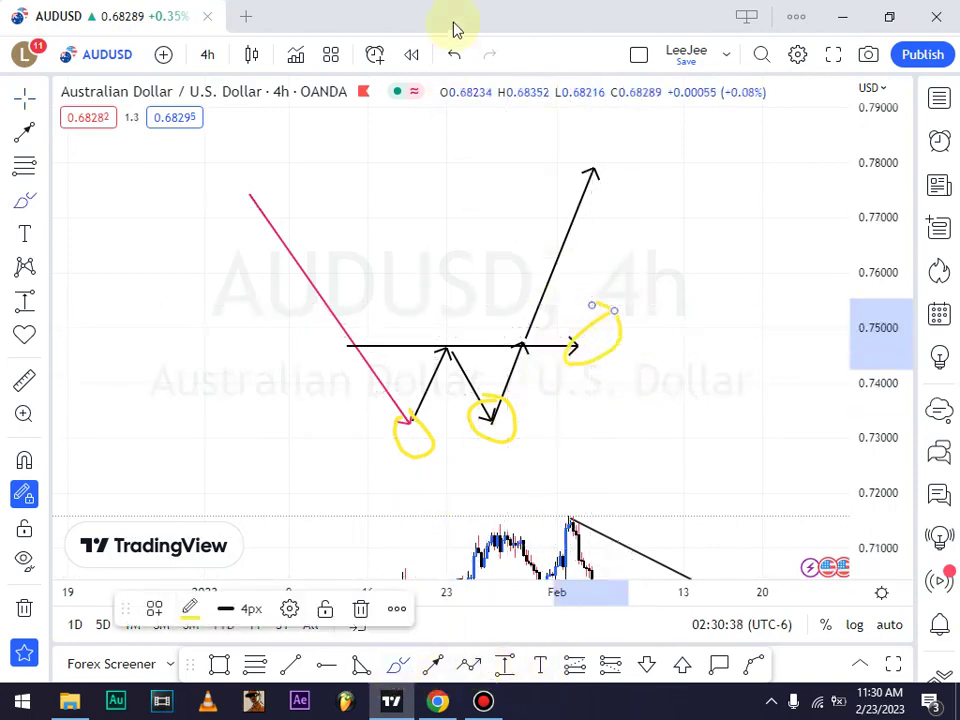
click(453, 53)
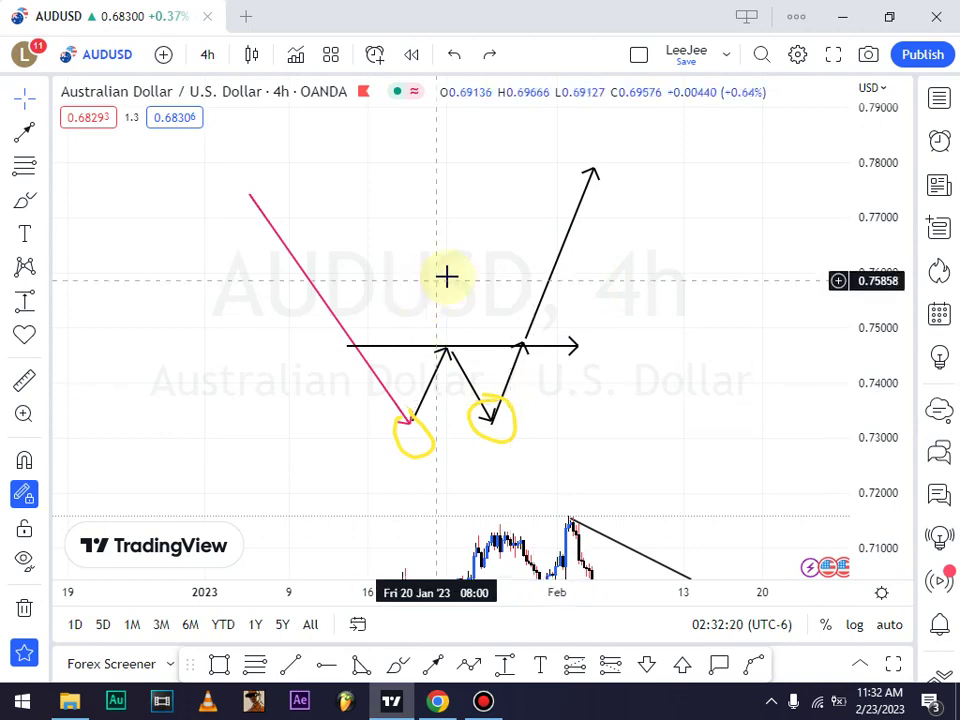
Undo the circles, black zig-zag path, neckline and breakout arrow, keeping the pink arrow
drag(344, 341, 352, 337)
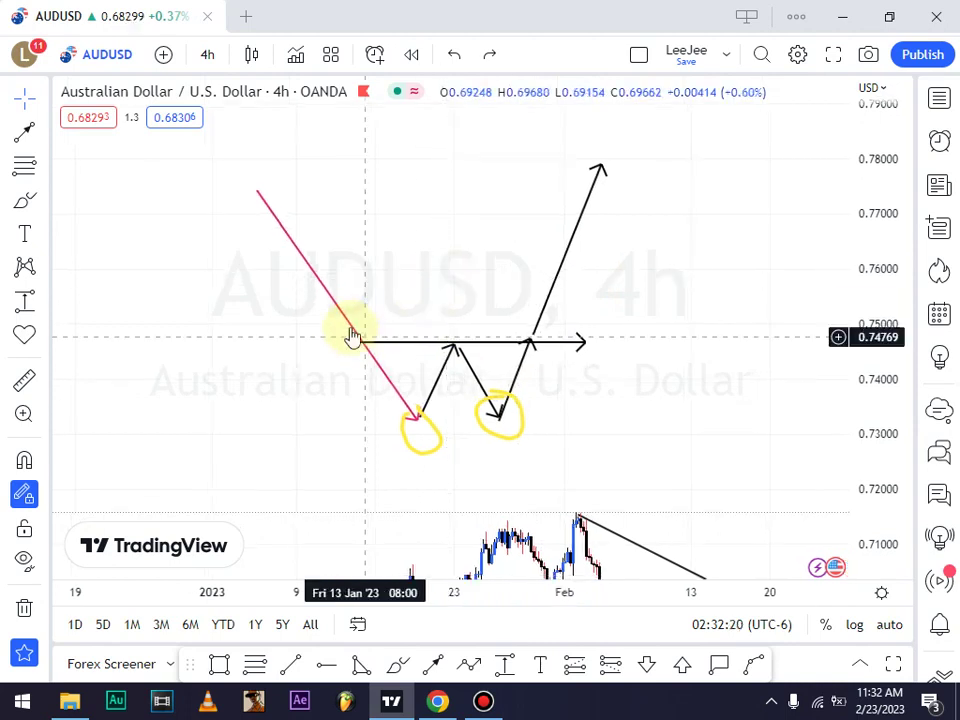
click(420, 411)
click(452, 64)
click(452, 64)
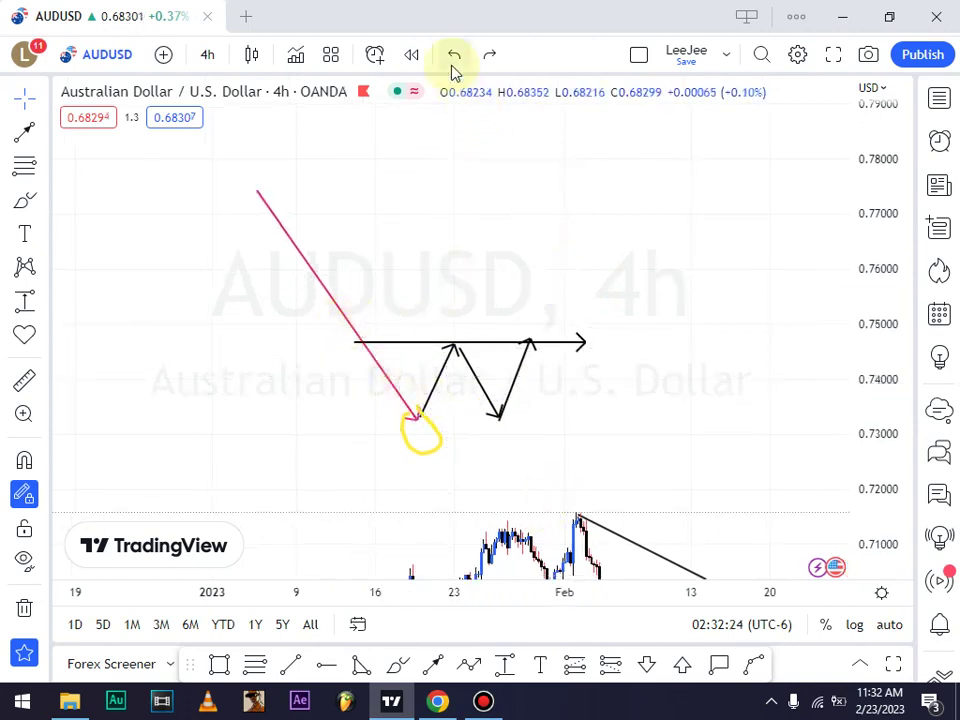
click(452, 65)
click(452, 65)
click(452, 66)
click(452, 66)
click(452, 66)
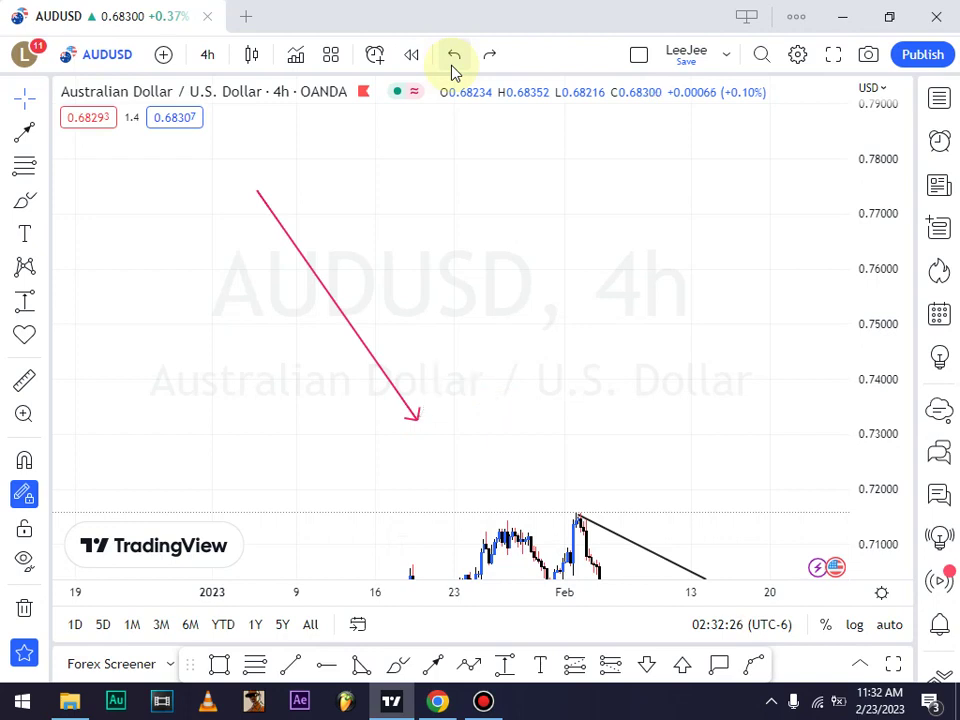
click(452, 66)
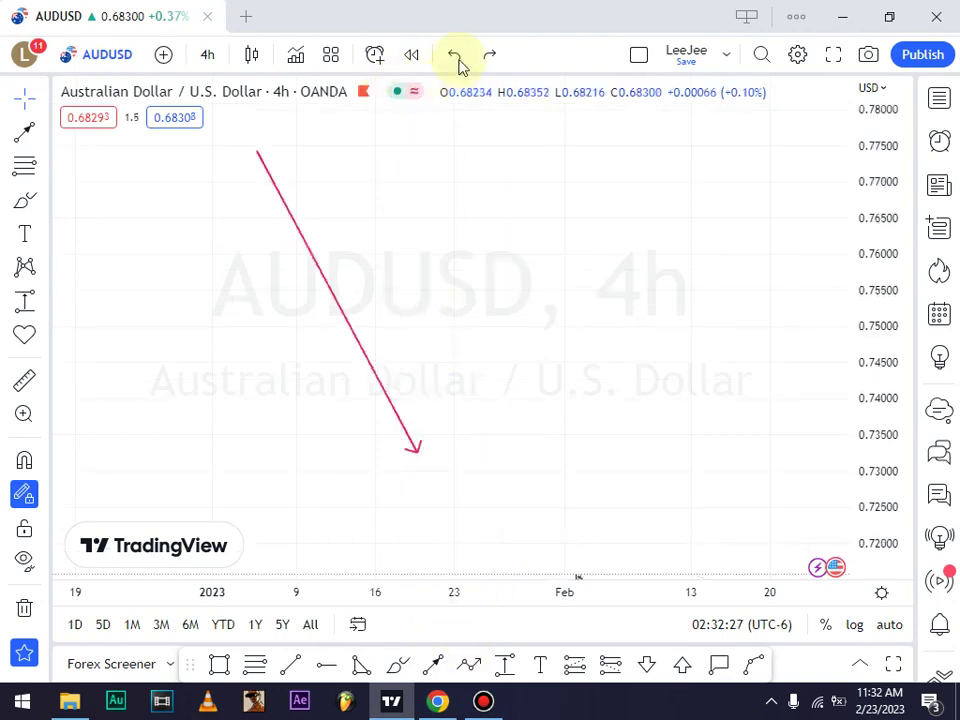
drag(577, 283, 491, 315)
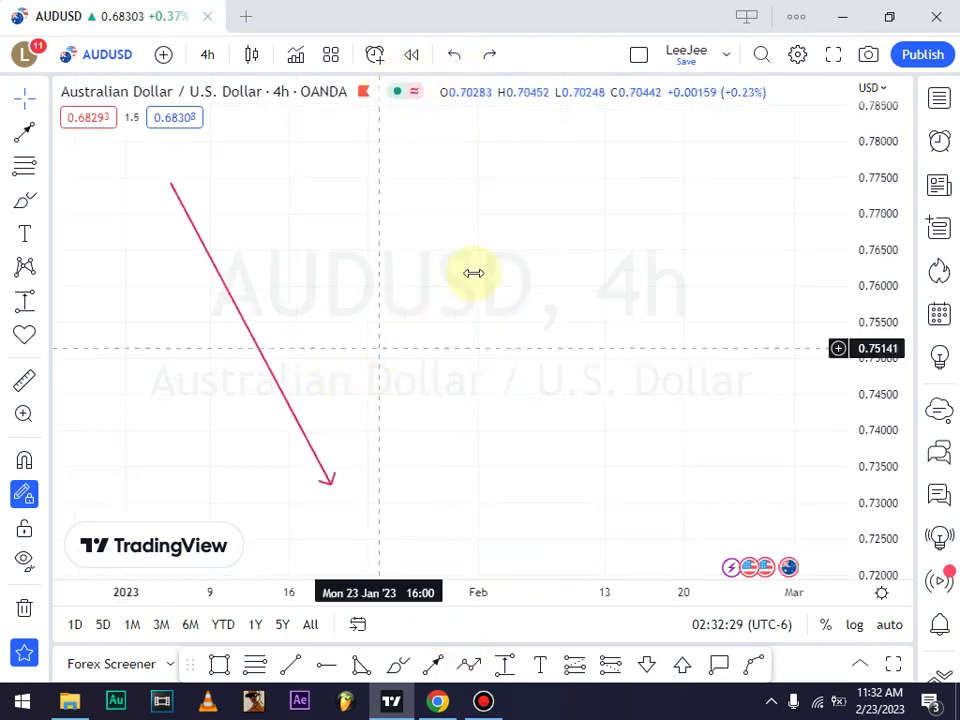
drag(409, 284, 428, 274)
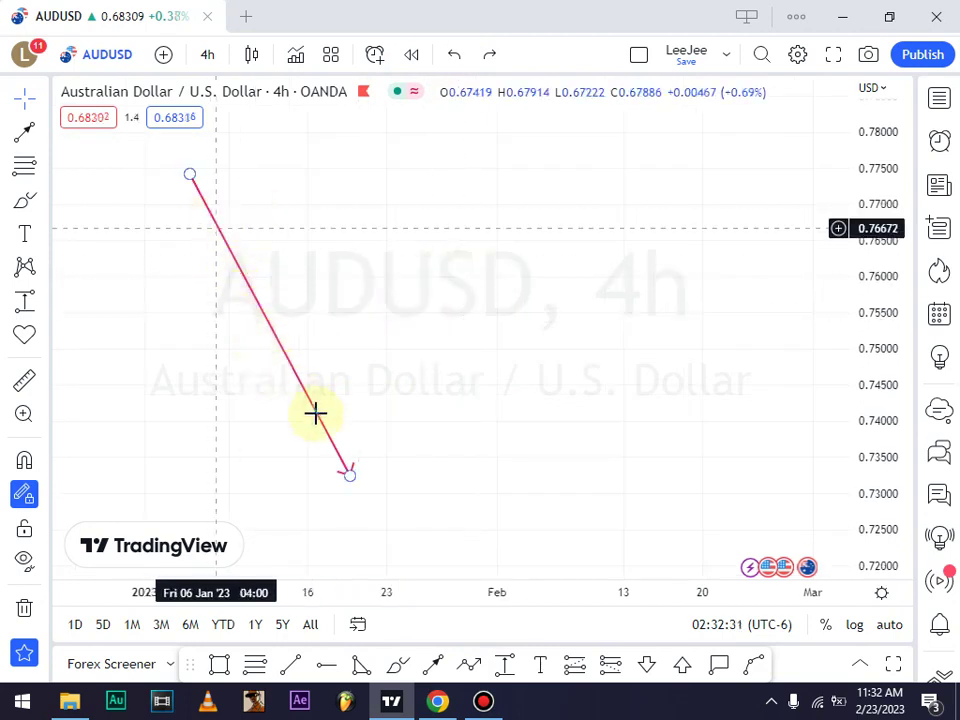
Draw a black rising leg from the pink arrow's tip up to about 0.748
click(433, 664)
mouse_move(347, 467)
mouse_down()
mouse_move(343, 459)
mouse_move(414, 364)
mouse_up()
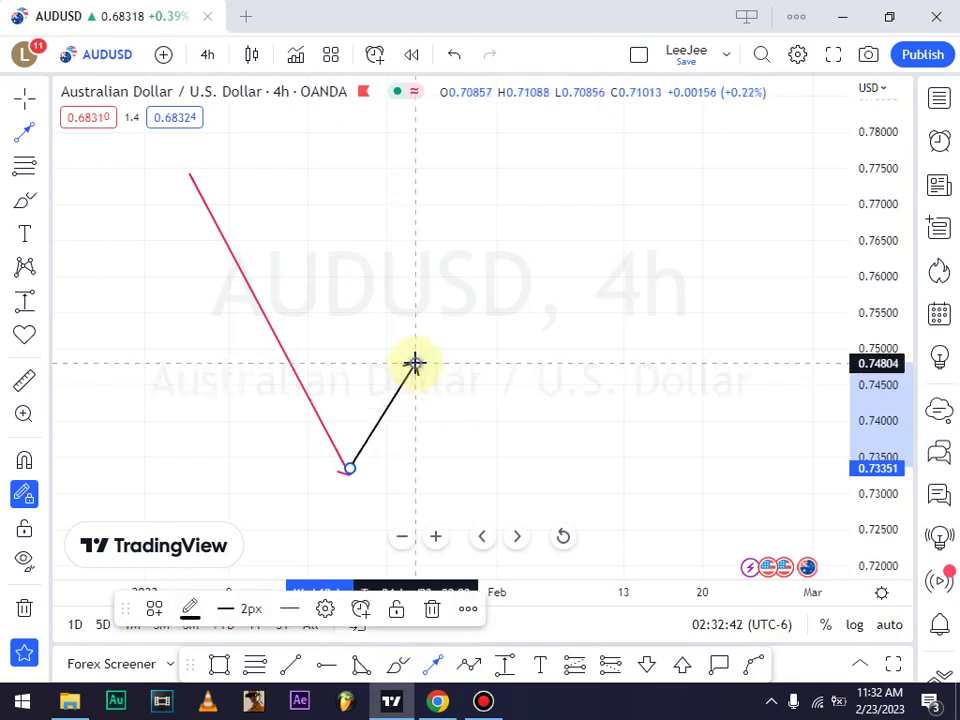
click(349, 317)
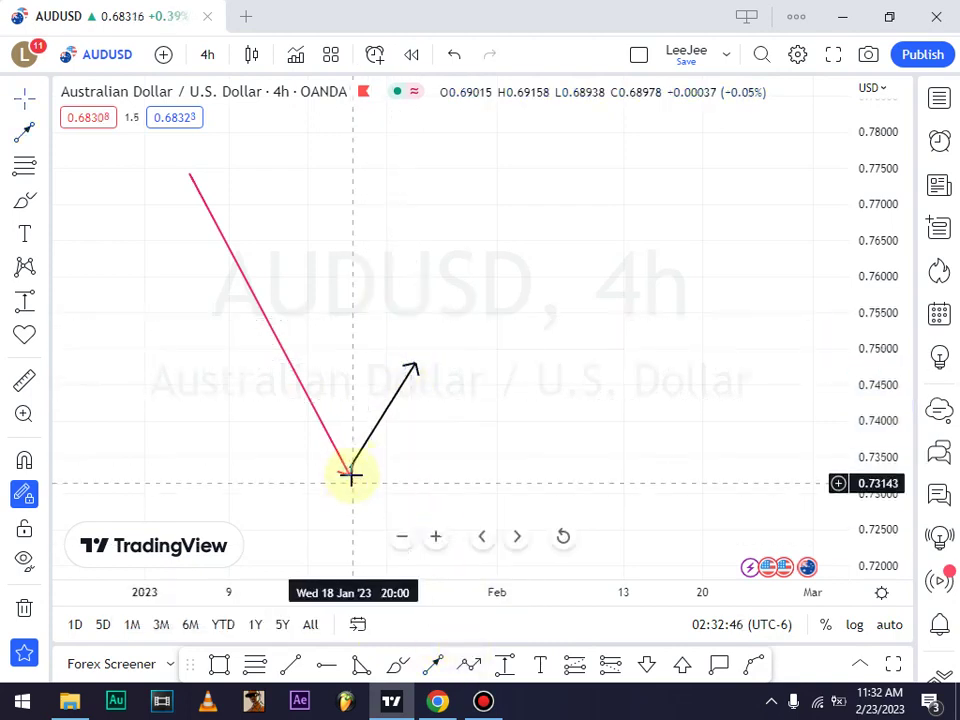
Add a black falling leg from that peak back down near 0.735
click(432, 664)
click(414, 369)
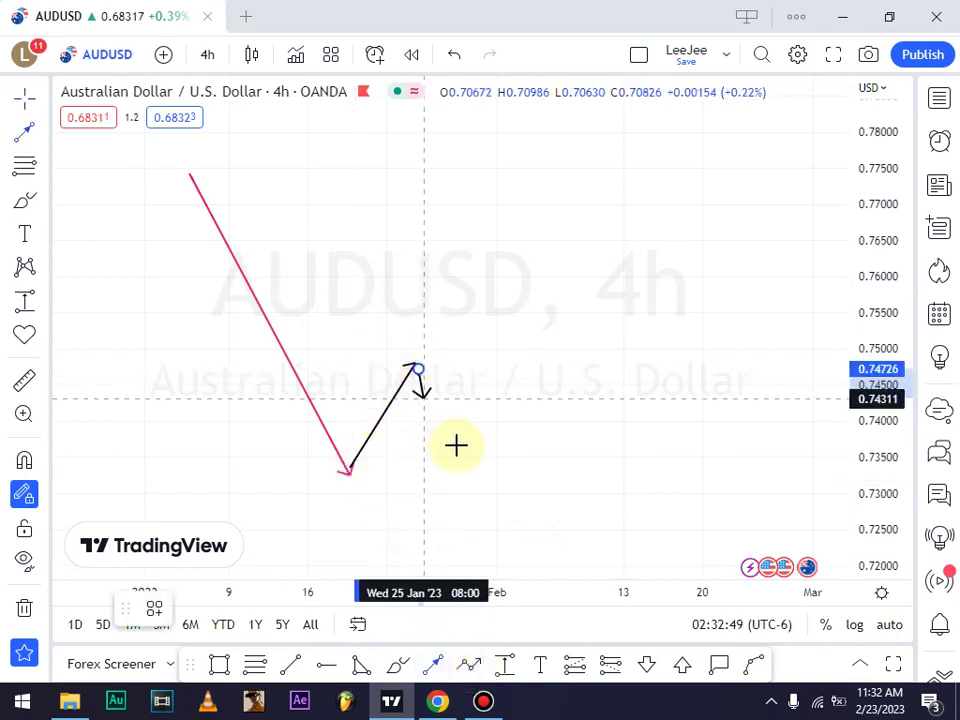
double_click(461, 464)
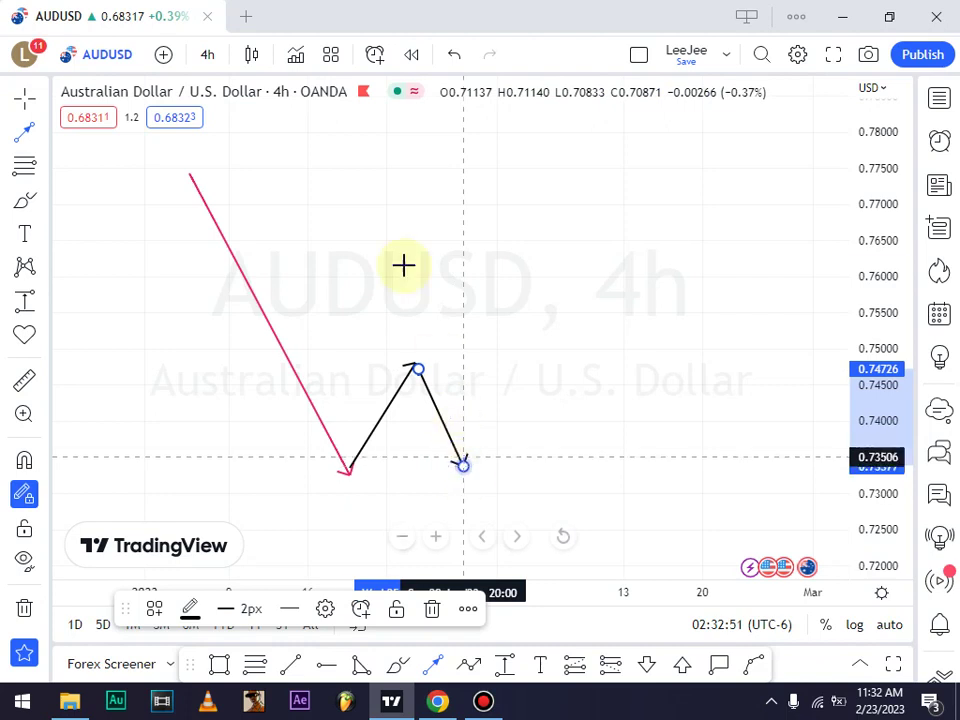
click(454, 484)
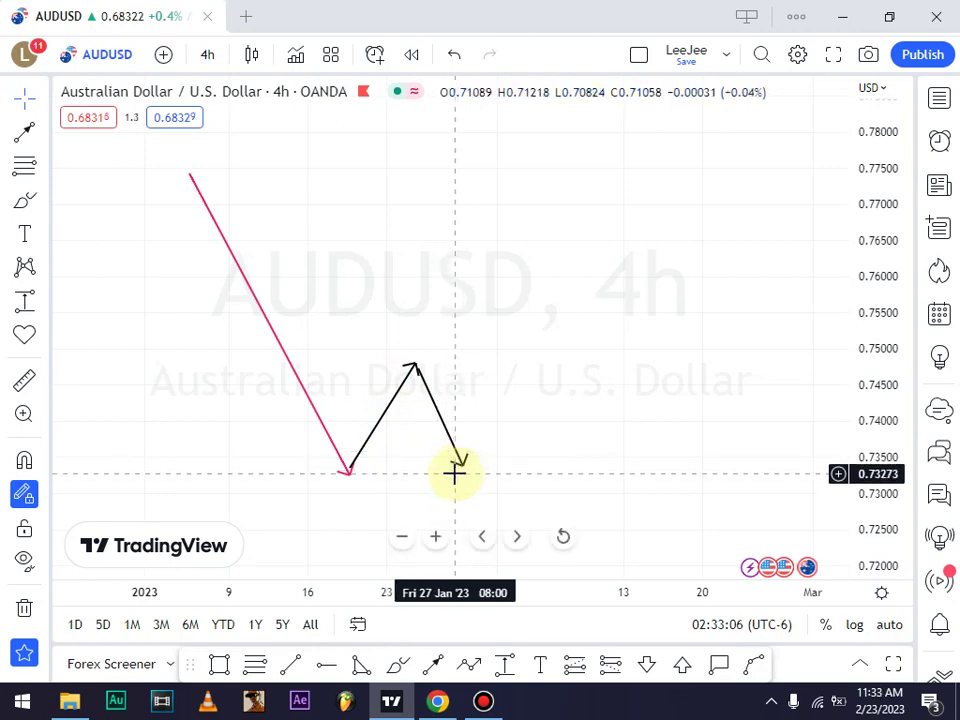
click(432, 662)
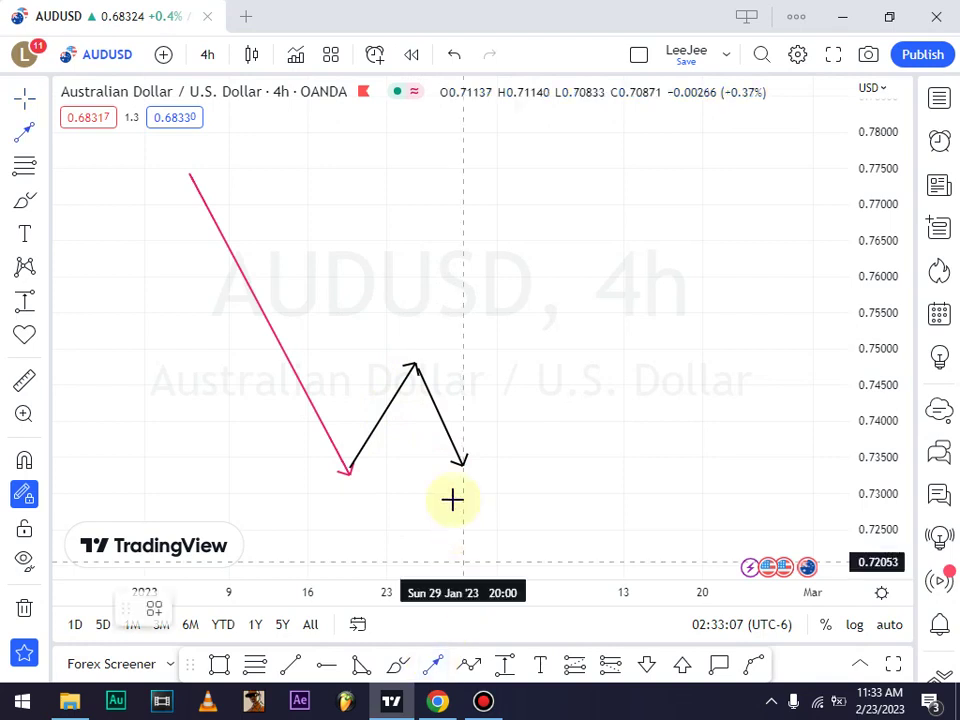
Add a second black rising leg to the 0.748 peak and a horizontal arrow across both peaks
click(462, 466)
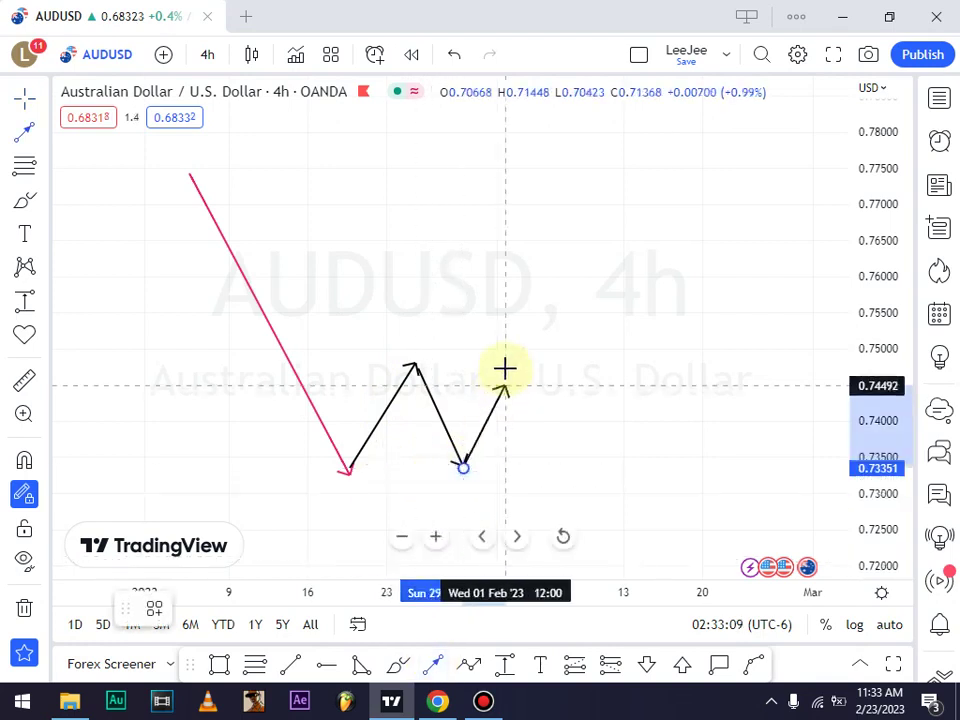
double_click(504, 366)
click(284, 365)
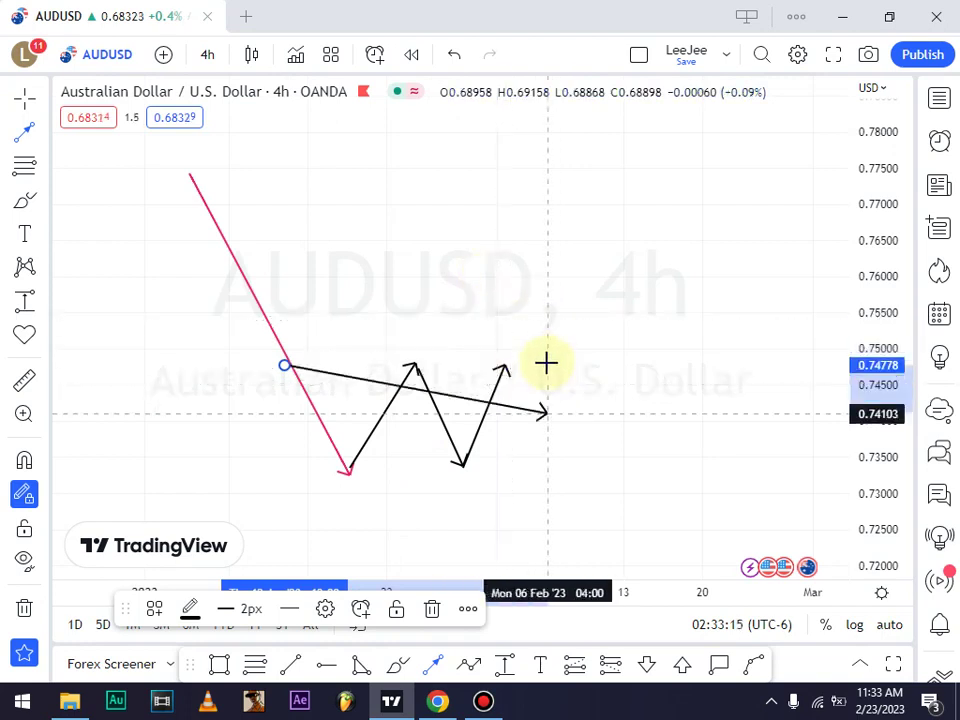
double_click(551, 368)
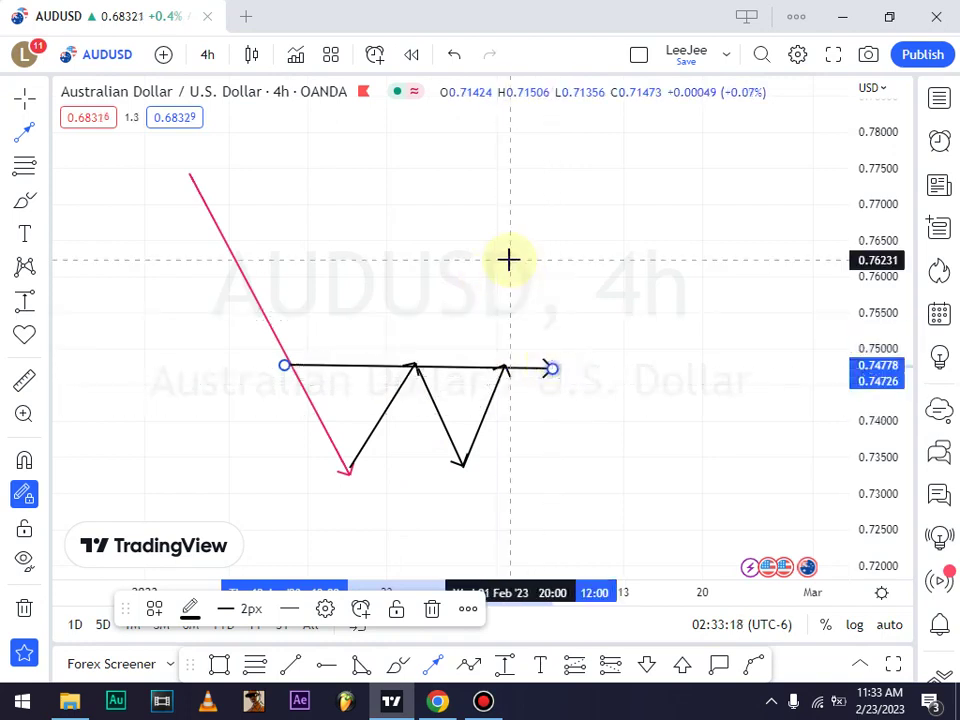
click(546, 236)
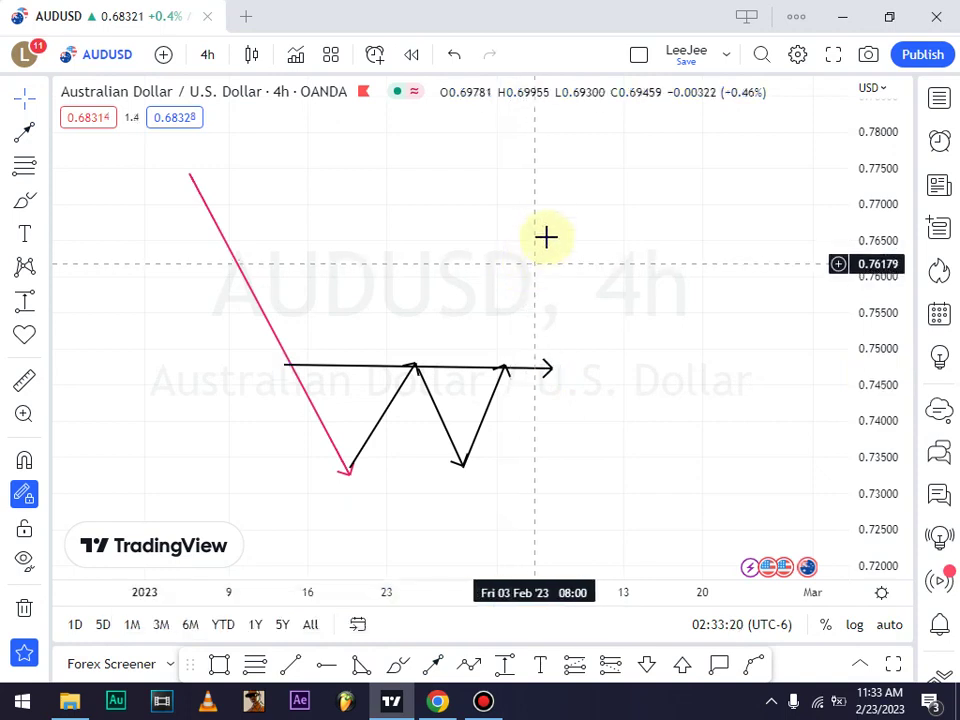
drag(536, 260, 548, 224)
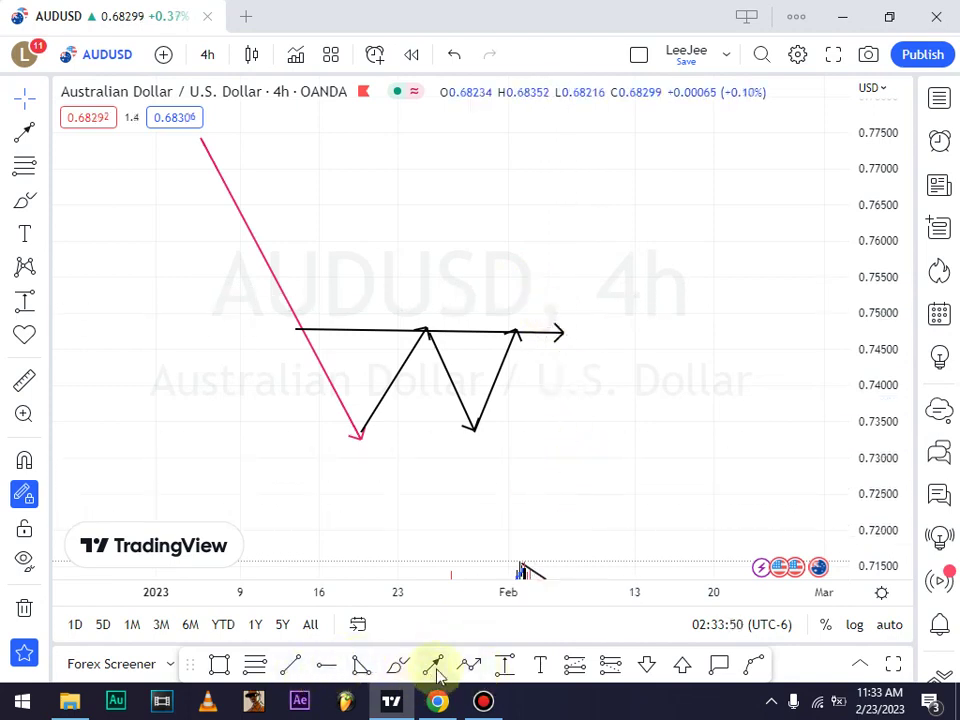
Draw a light blue rectangle across both double-bottom lows around 0.732–0.735
click(220, 664)
click(345, 424)
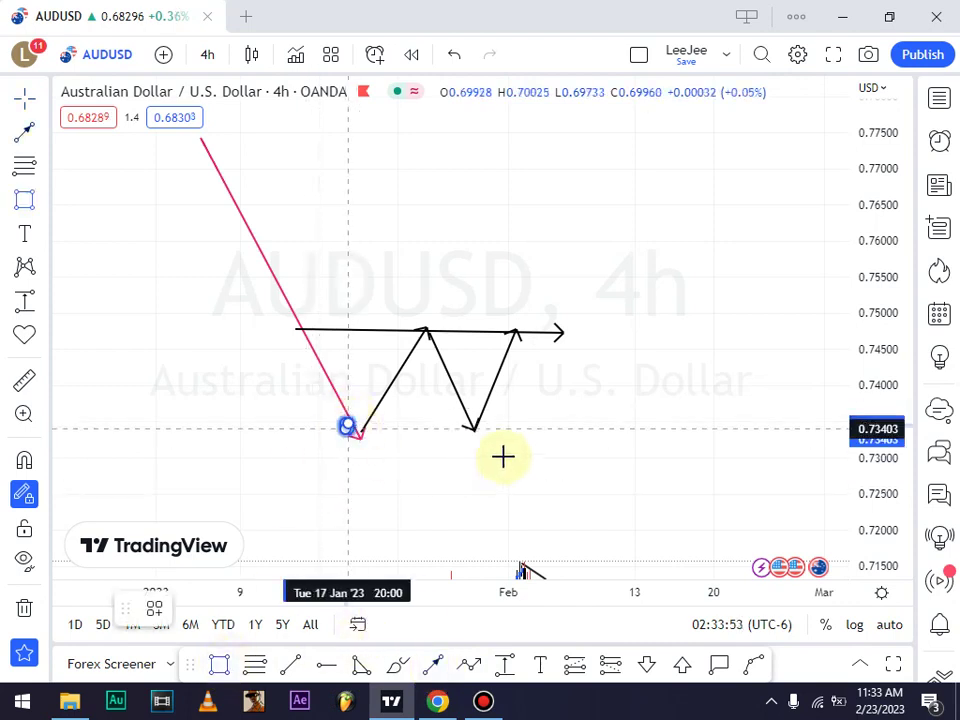
click(517, 281)
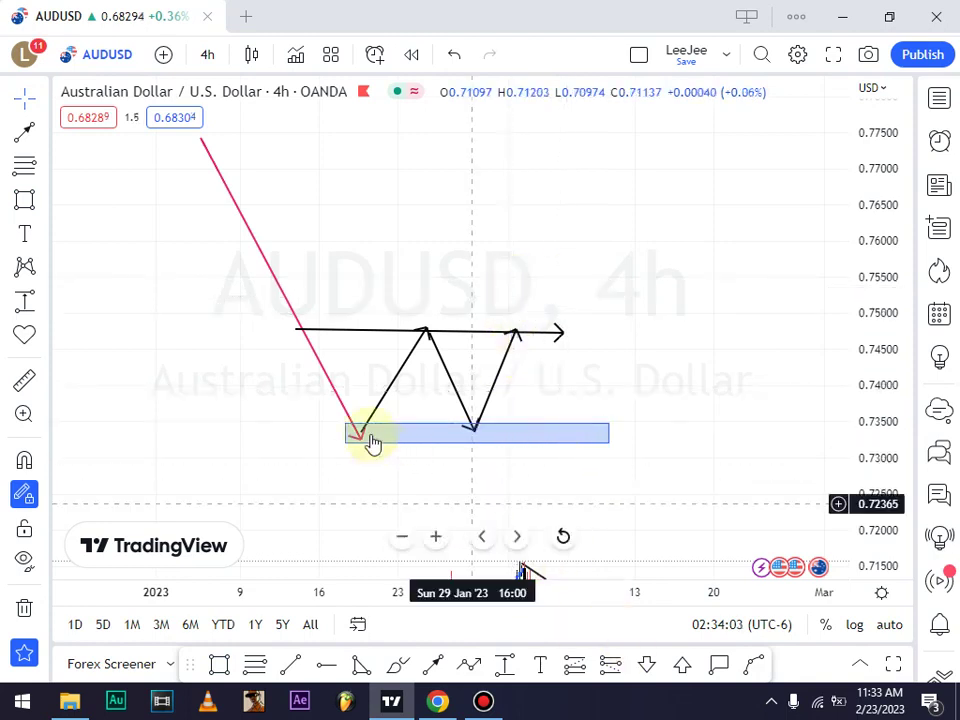
click(433, 664)
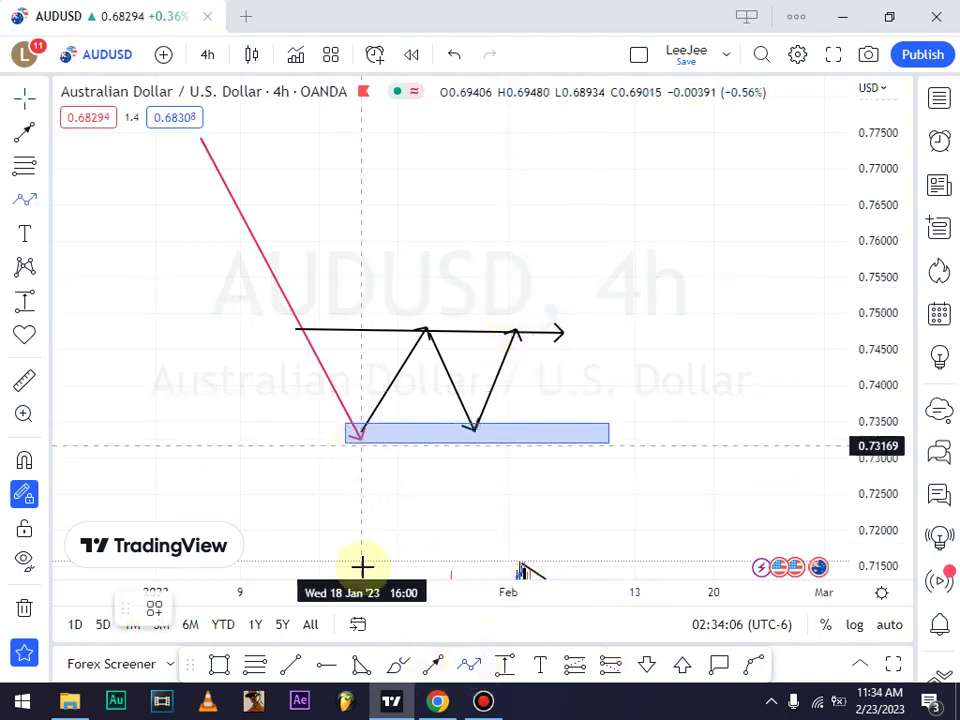
click(219, 664)
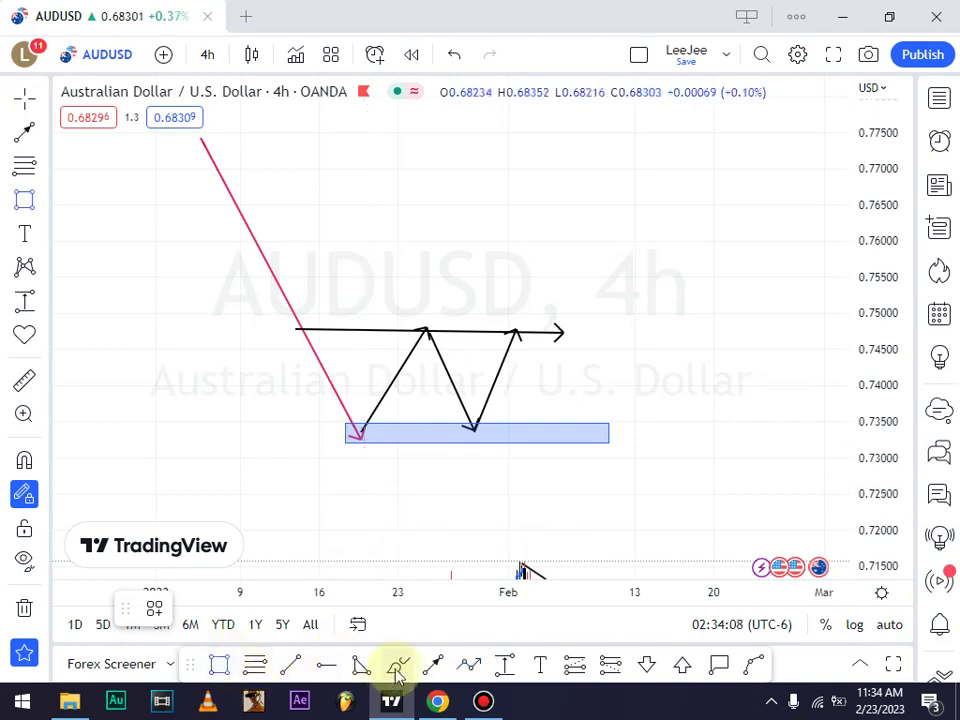
Cancel a stray rectangle and circle the blue zone's left low in yellow highlighter
click(360, 418)
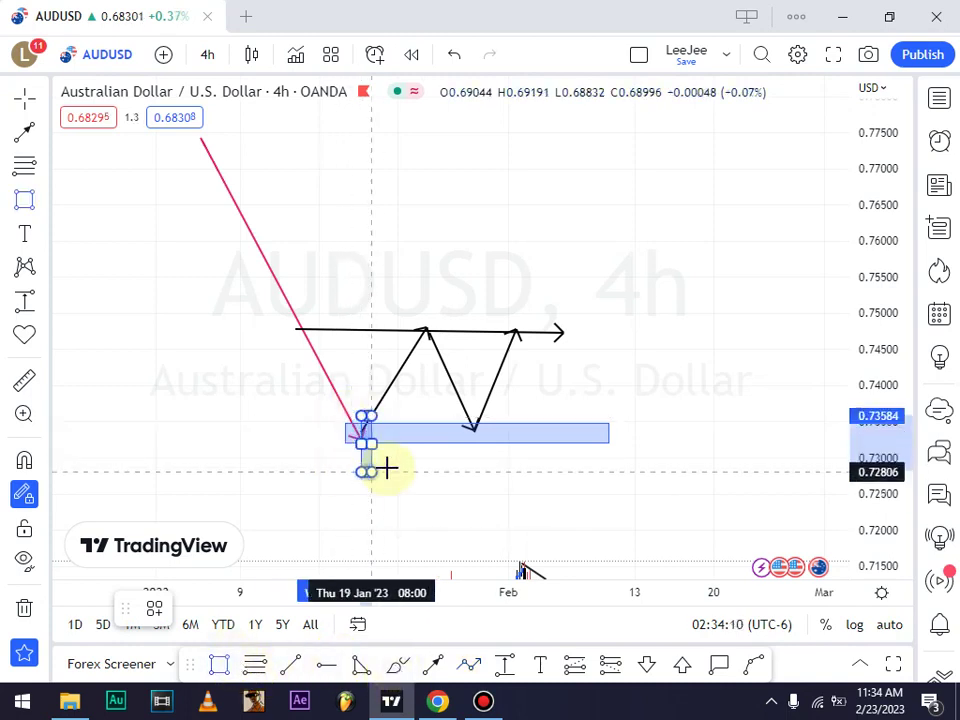
key(Escape)
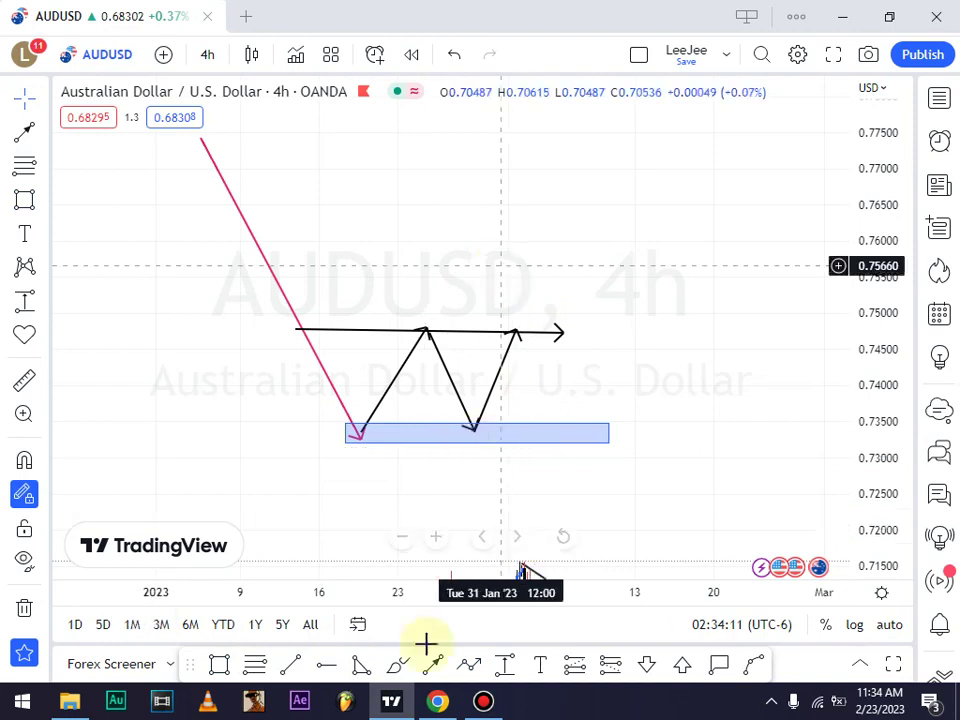
click(397, 664)
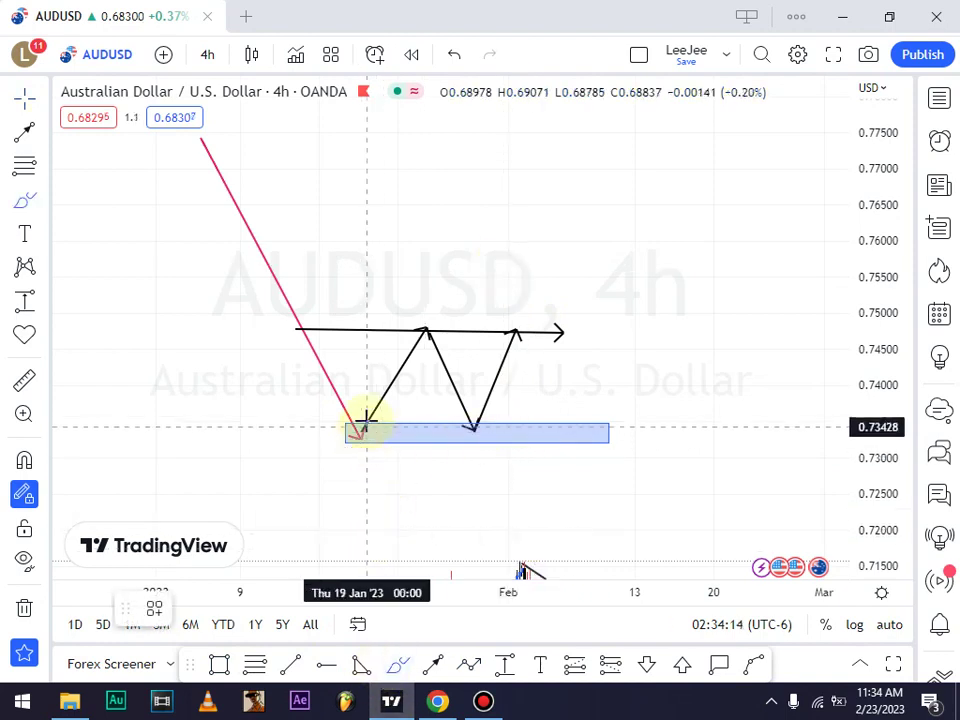
mouse_move(366, 418)
mouse_down()
mouse_move(328, 422)
mouse_move(358, 465)
mouse_move(411, 454)
mouse_move(430, 400)
mouse_up()
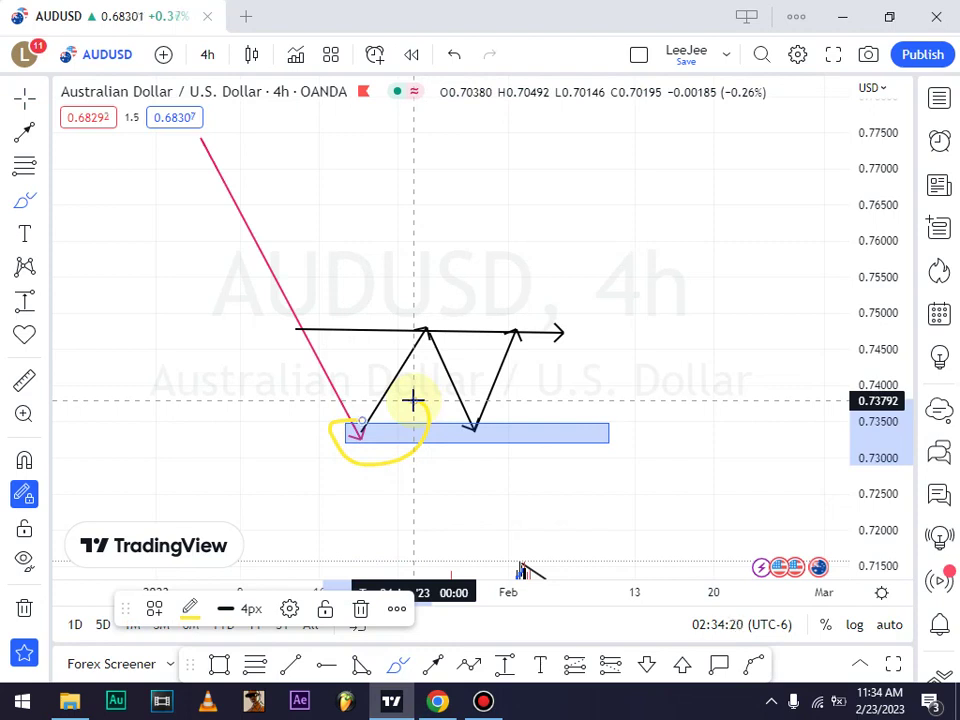
click(453, 57)
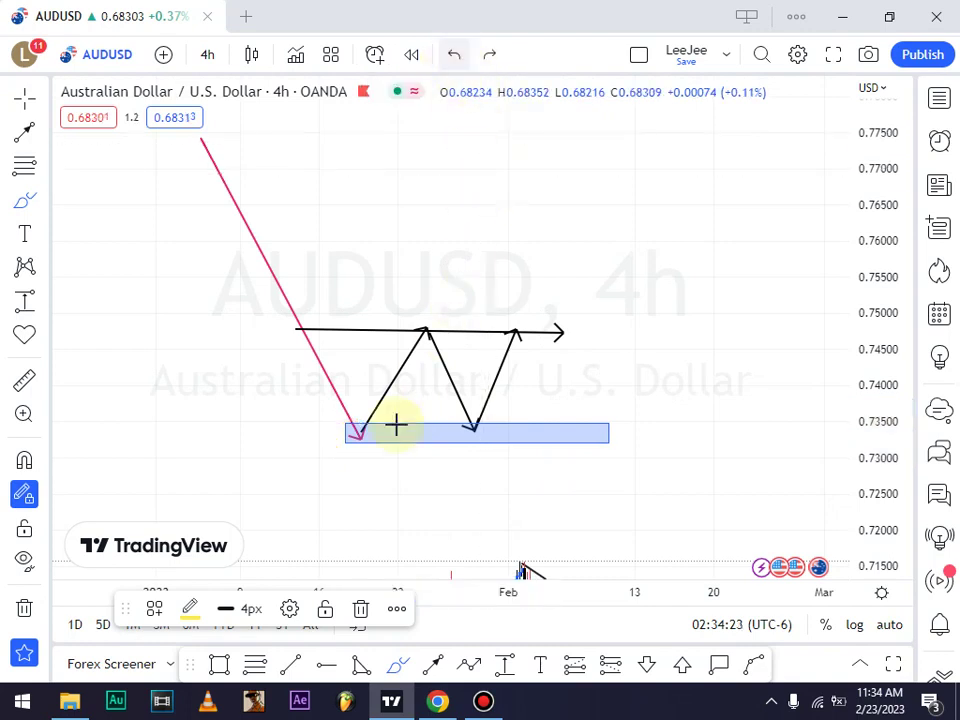
mouse_move(366, 422)
mouse_down()
mouse_move(334, 418)
mouse_move(351, 459)
mouse_move(386, 462)
mouse_up()
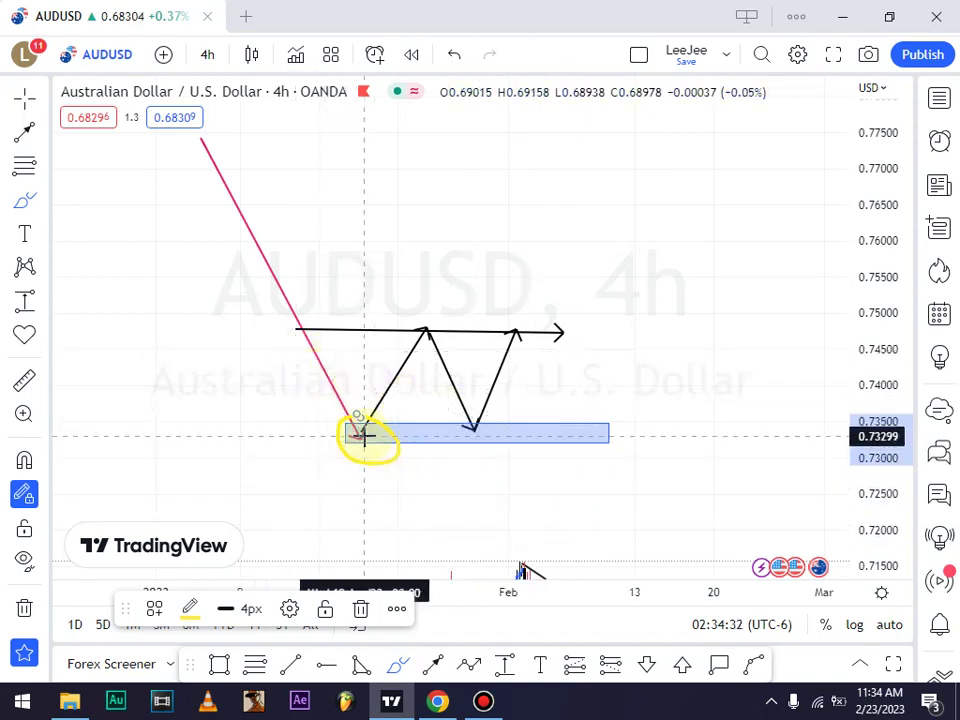
Circle the second bottom in yellow and undo the stray yellow curve
mouse_move(482, 414)
mouse_down()
mouse_move(467, 467)
mouse_move(497, 411)
mouse_move(481, 407)
mouse_up()
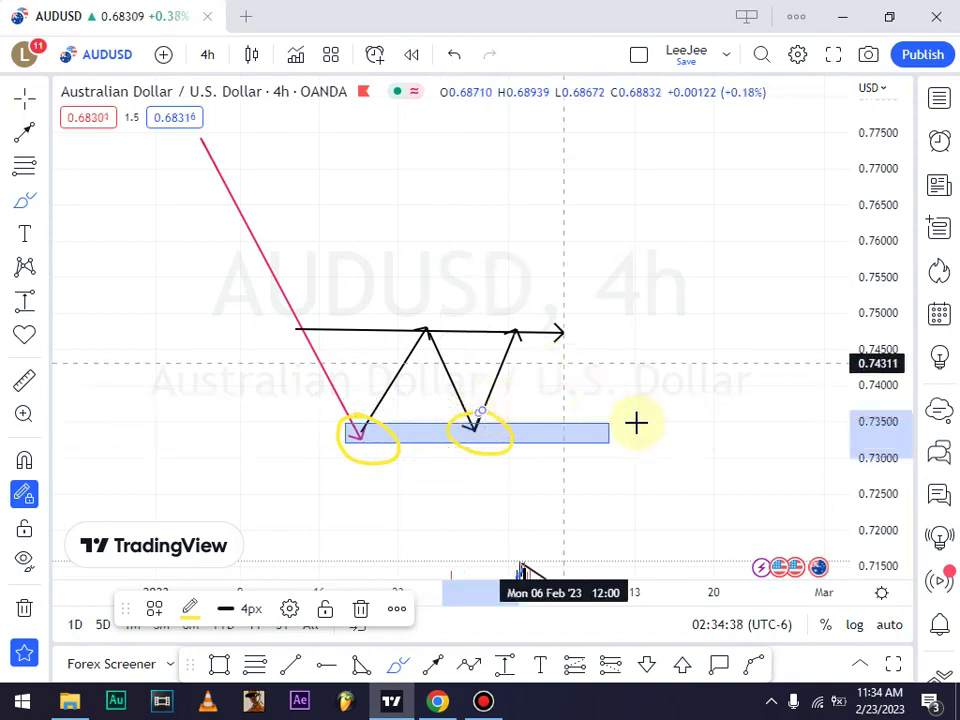
mouse_move(257, 392)
mouse_down()
mouse_move(332, 413)
mouse_move(354, 429)
mouse_move(344, 431)
mouse_up()
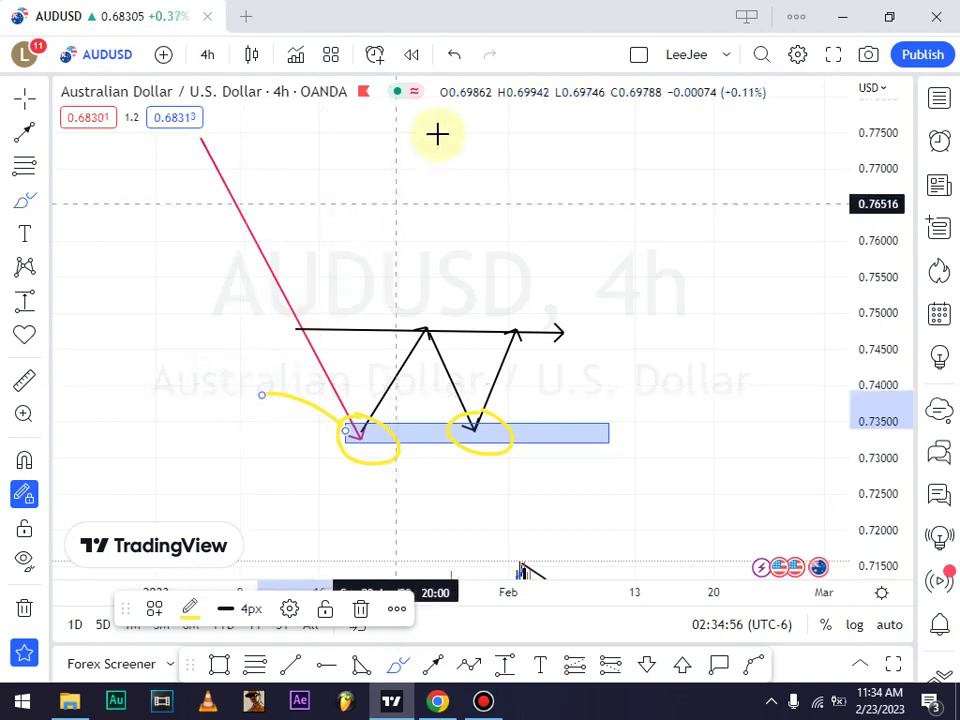
click(462, 57)
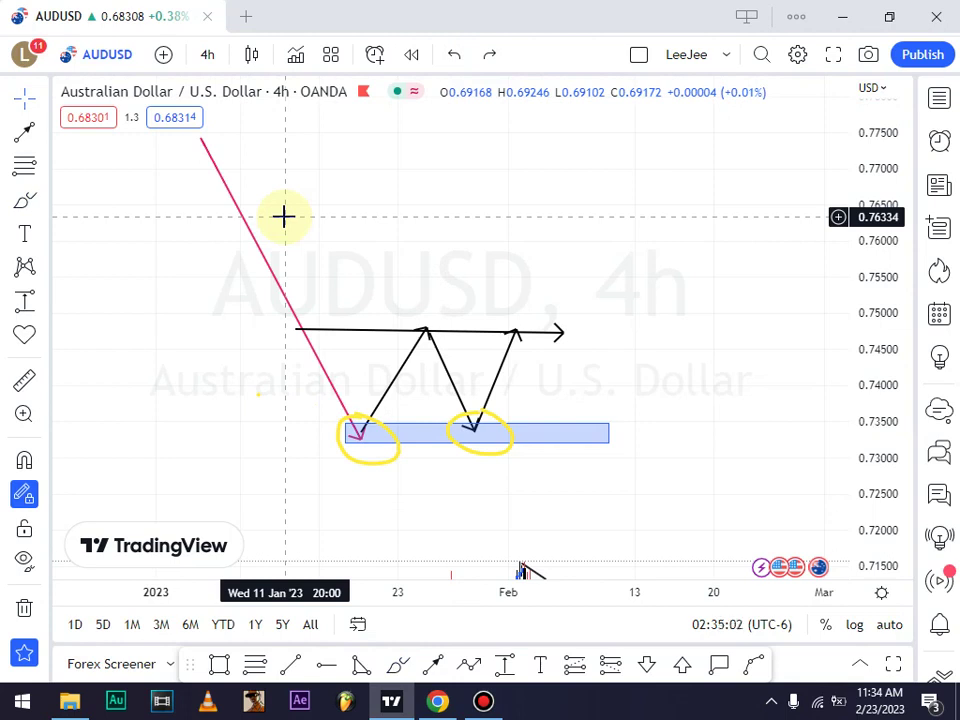
Draw a narrow blue box above the horizontal arrow's right end, about 0.747–0.752
click(469, 664)
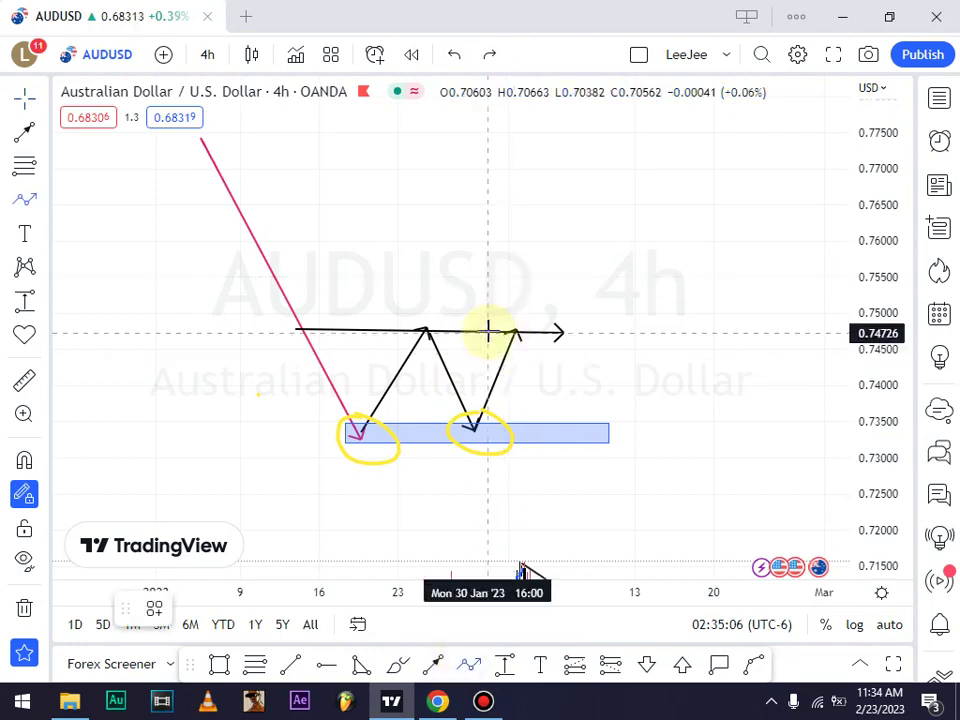
click(216, 664)
click(531, 331)
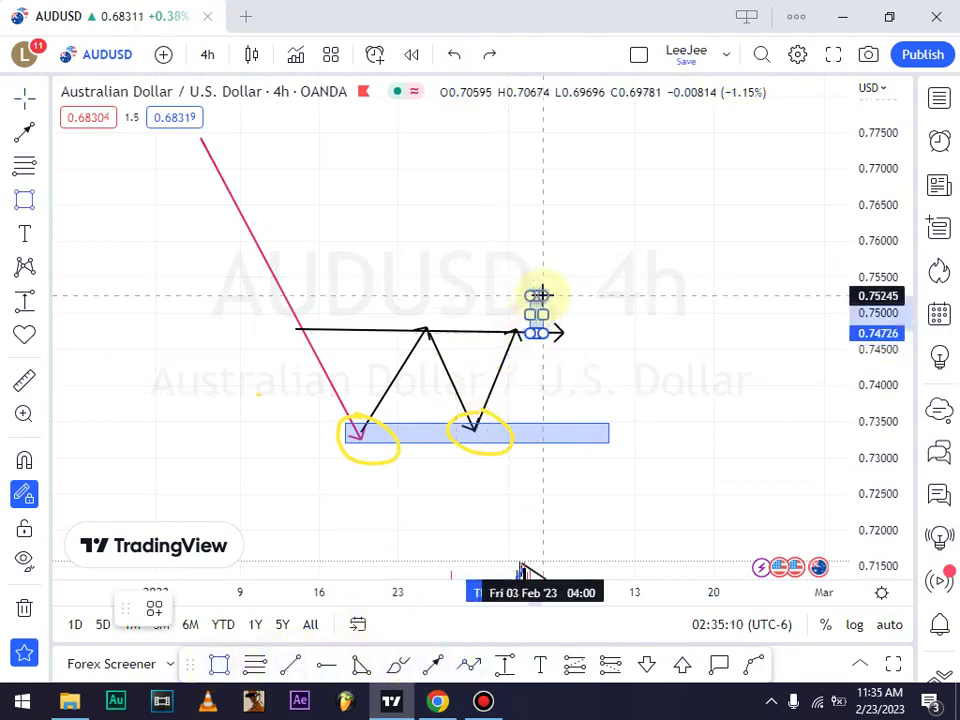
click(540, 296)
click(477, 251)
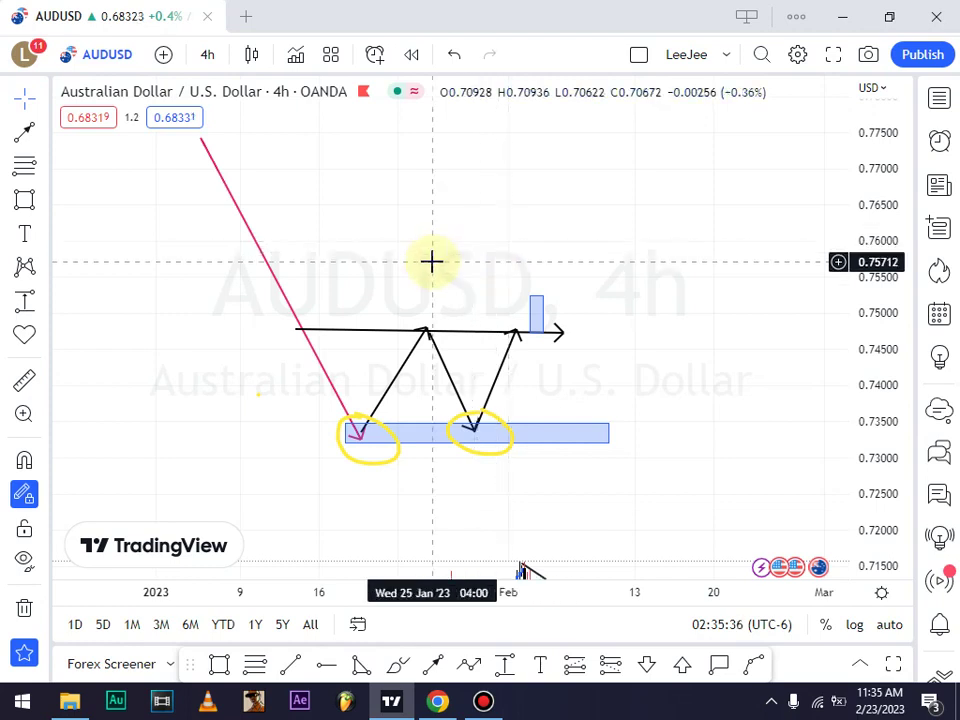
drag(455, 251, 505, 238)
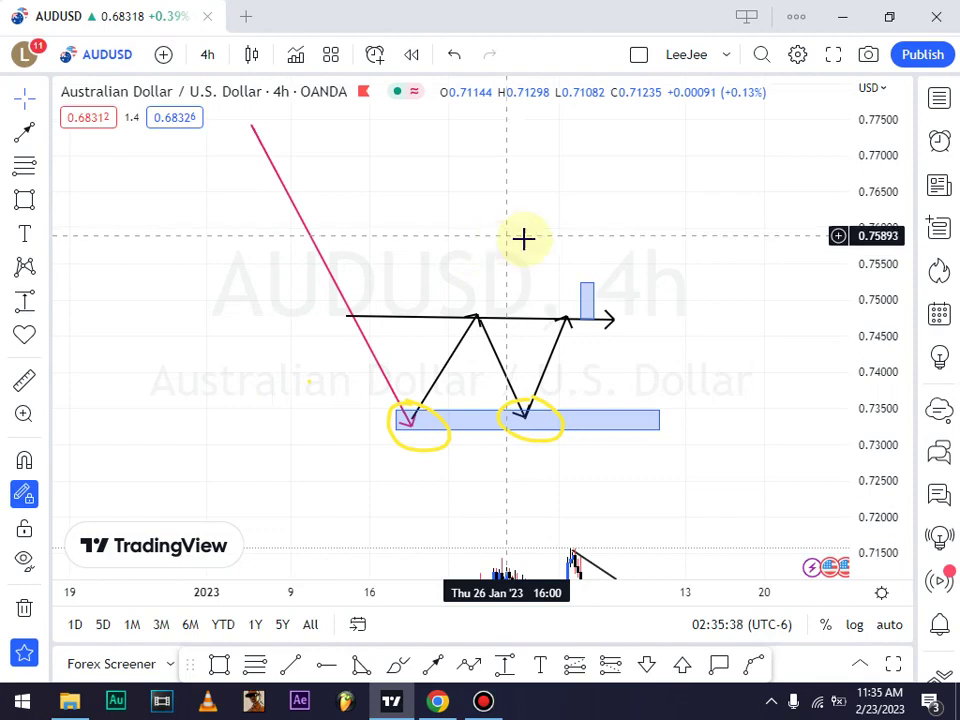
click(587, 300)
click(581, 403)
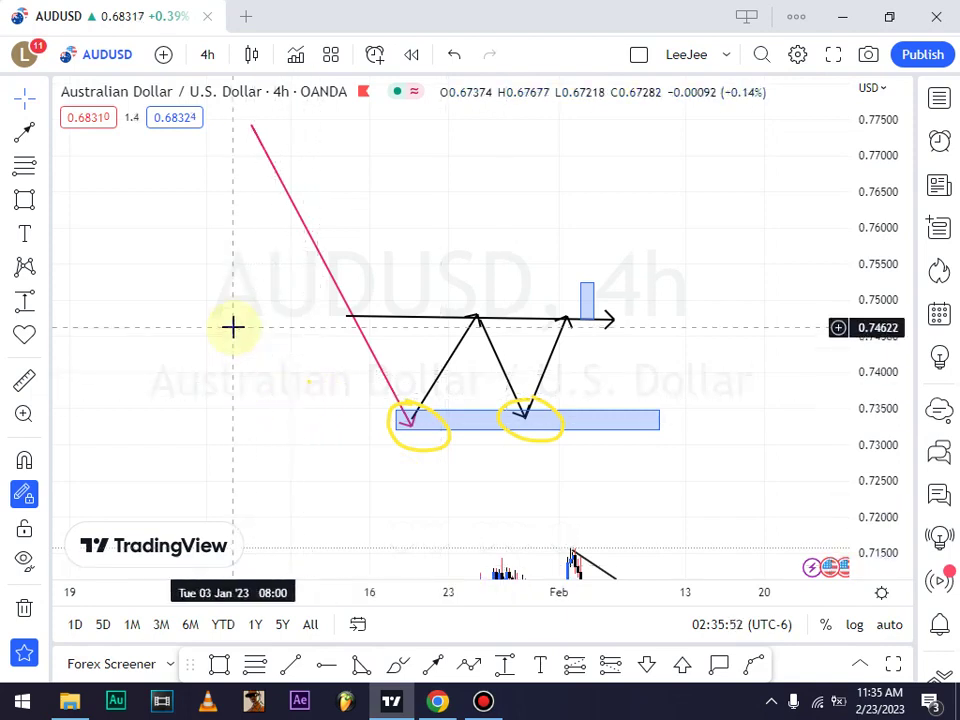
Delete the second rising black line and draw a thin blue box from the second low to about 0.738
click(564, 318)
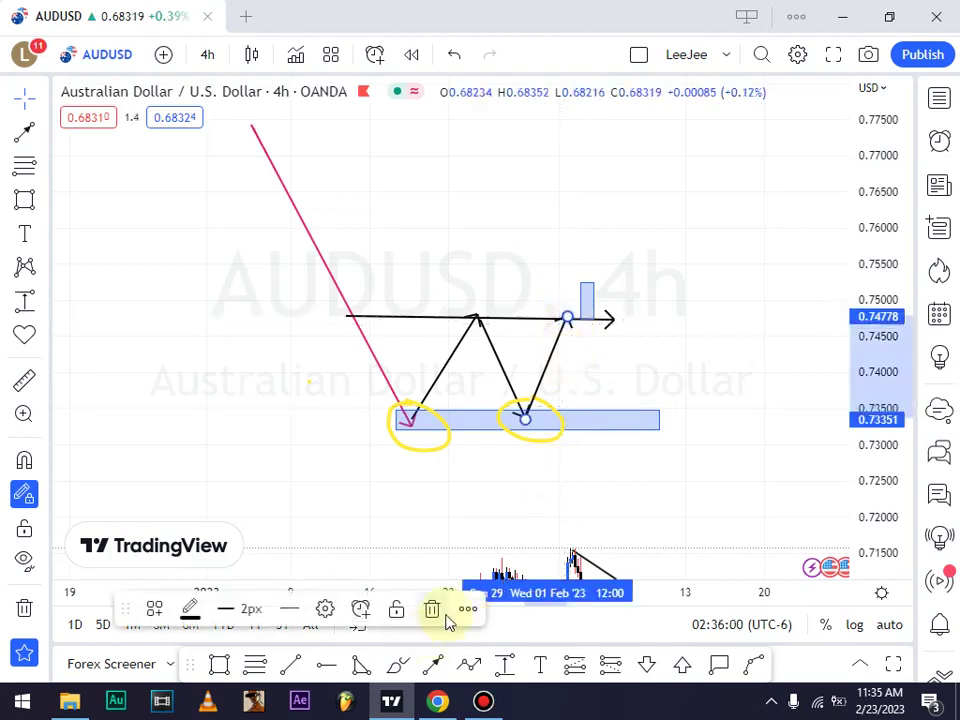
click(431, 608)
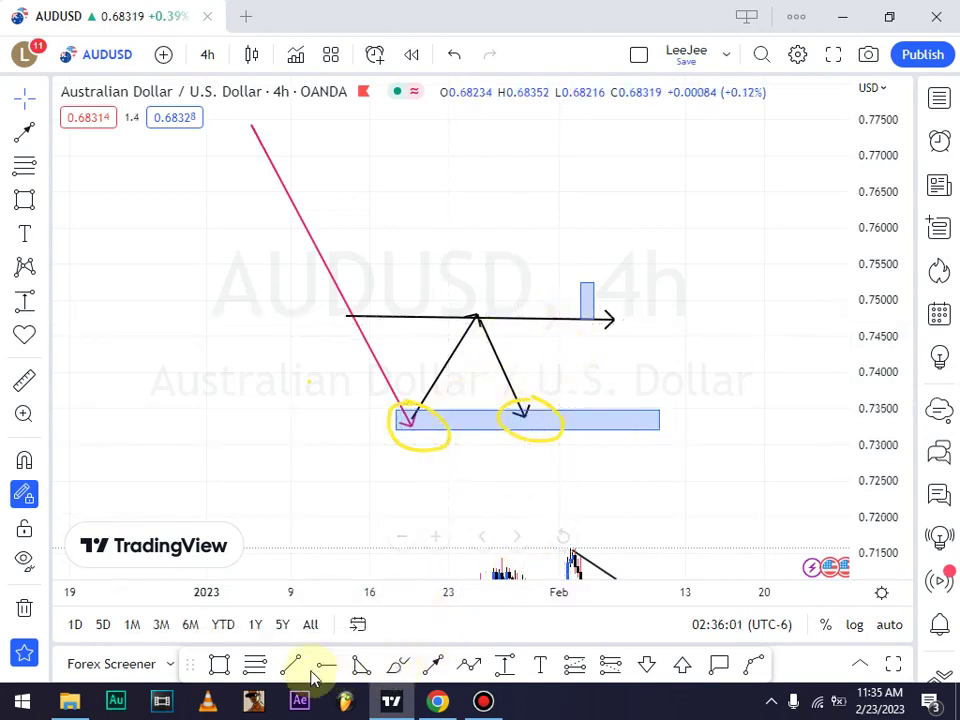
click(222, 663)
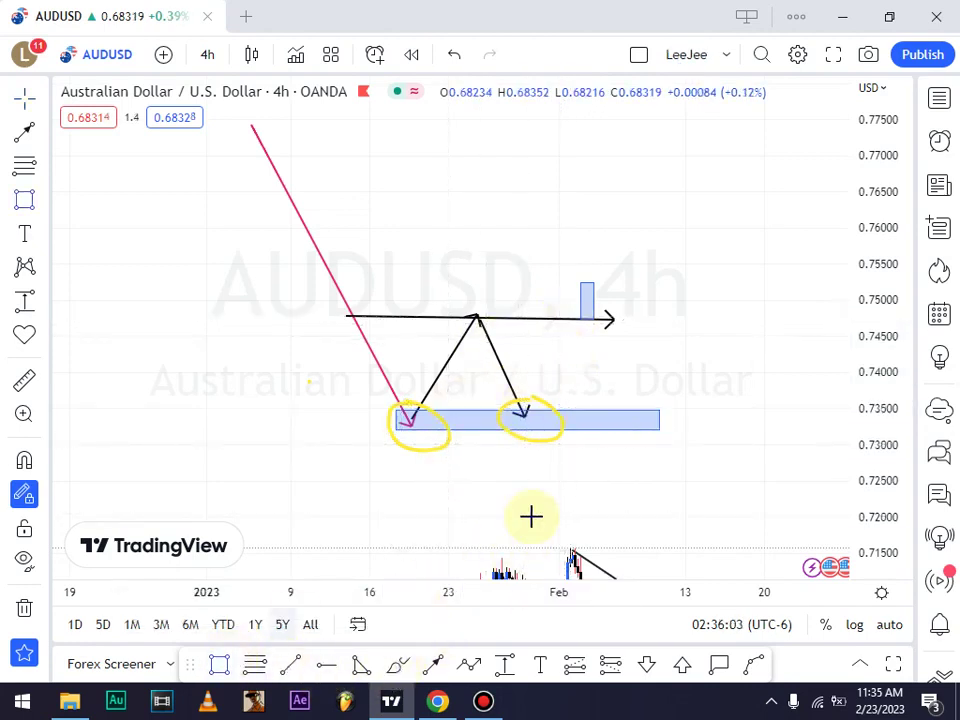
click(565, 413)
click(570, 387)
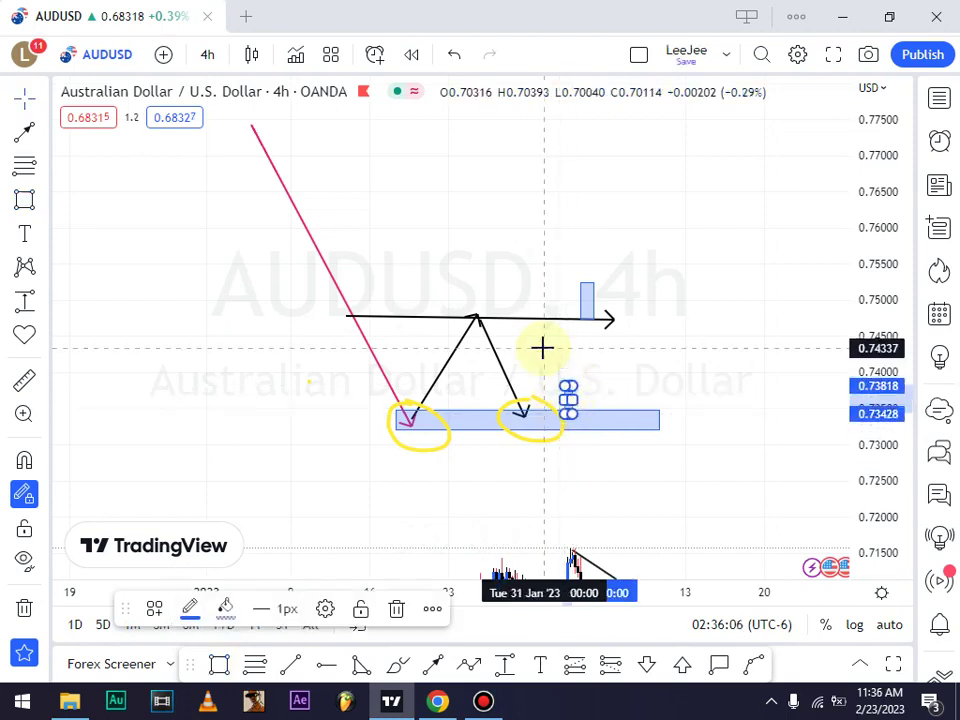
click(574, 663)
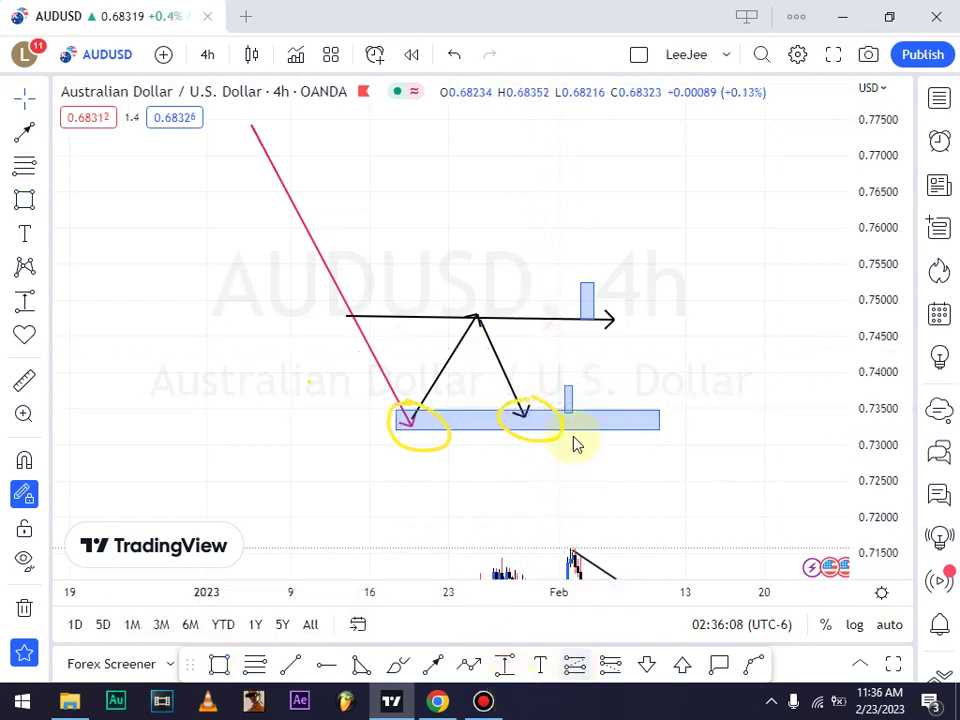
Place a narrow long position entering at 0.73818, with target 0.74752 and stop 0.73273
click(572, 386)
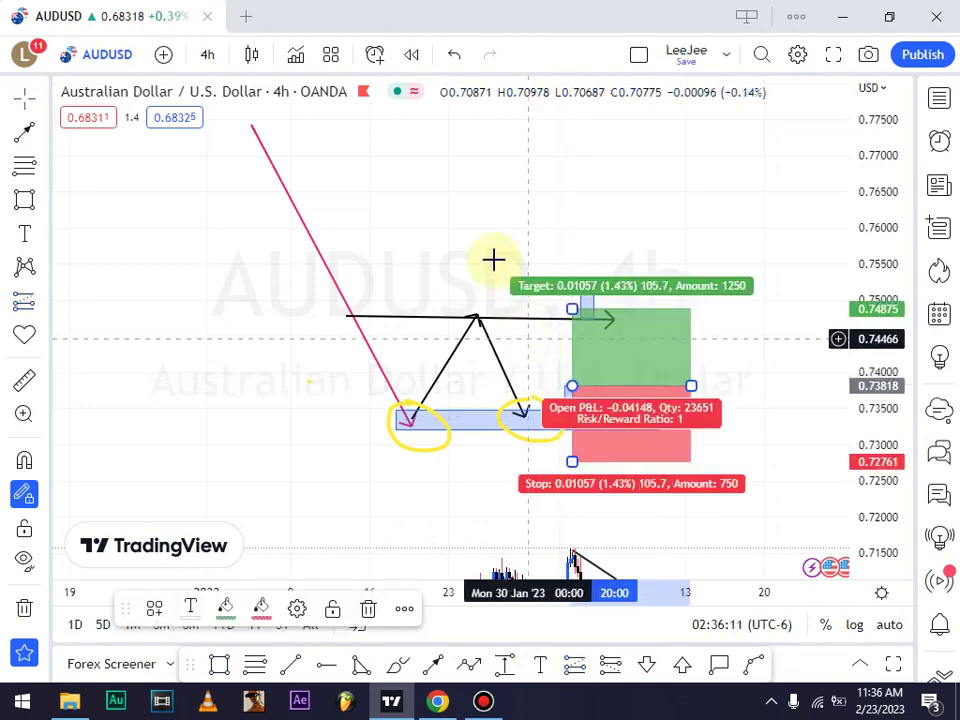
click(574, 306)
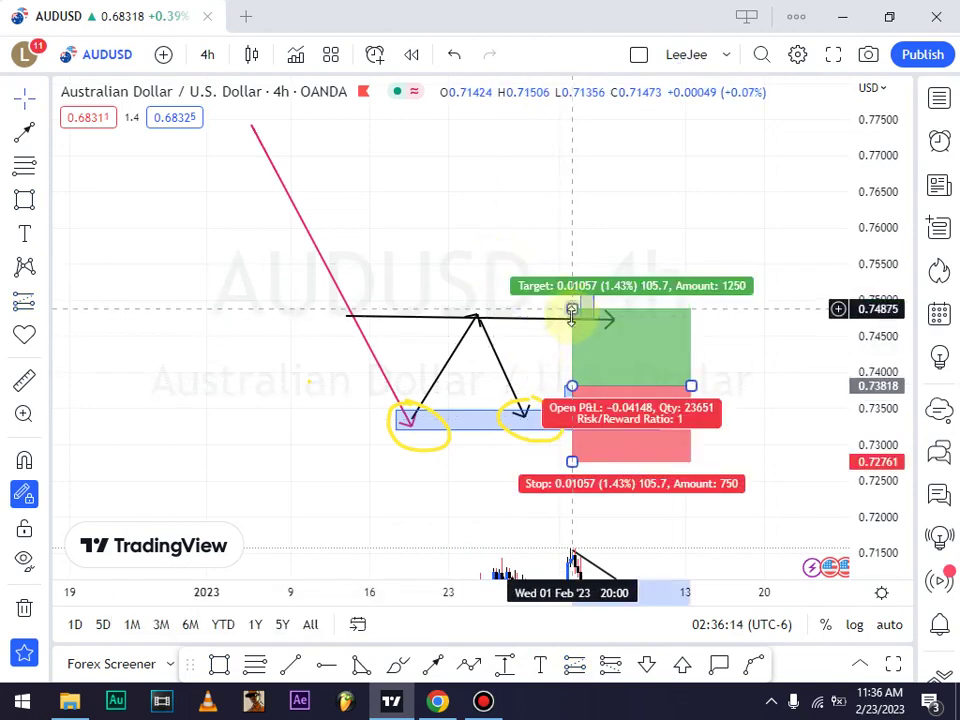
drag(574, 306, 572, 318)
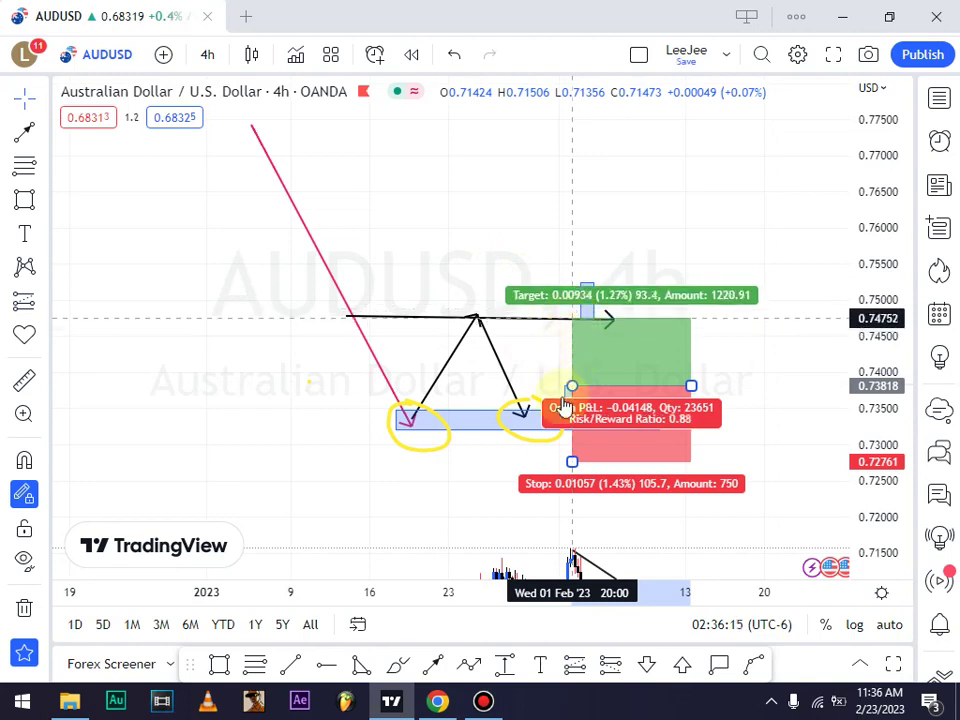
drag(572, 458, 591, 425)
scroll(529, 340, right, 2)
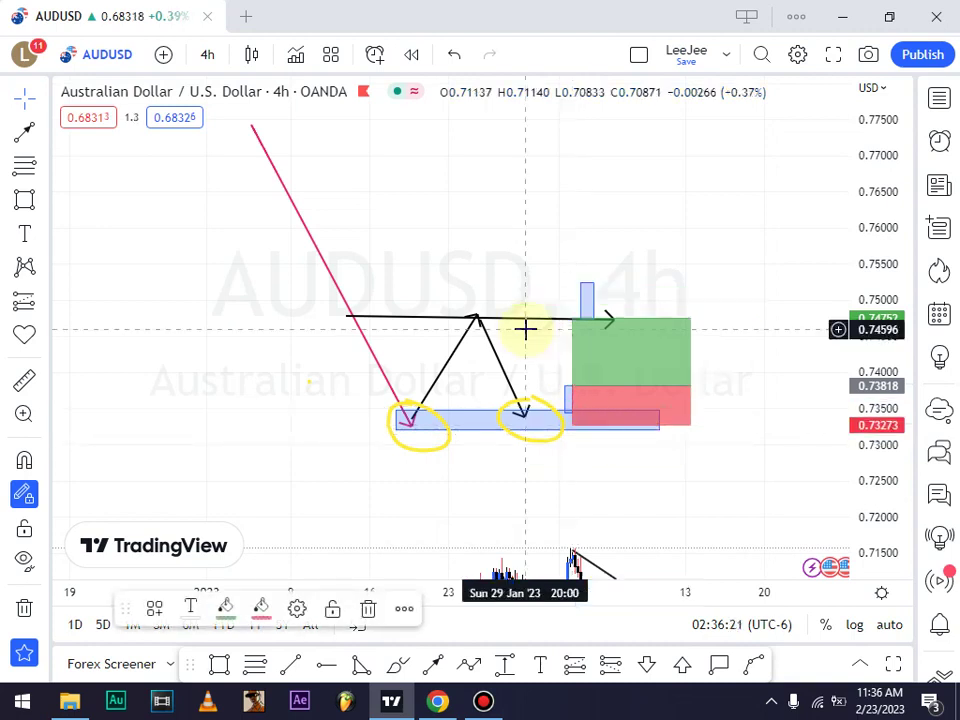
drag(677, 388, 614, 386)
Draw a pink path from the second bottom to about 0.760, back to the 0.748 breakout line, then up toward 0.775
click(524, 256)
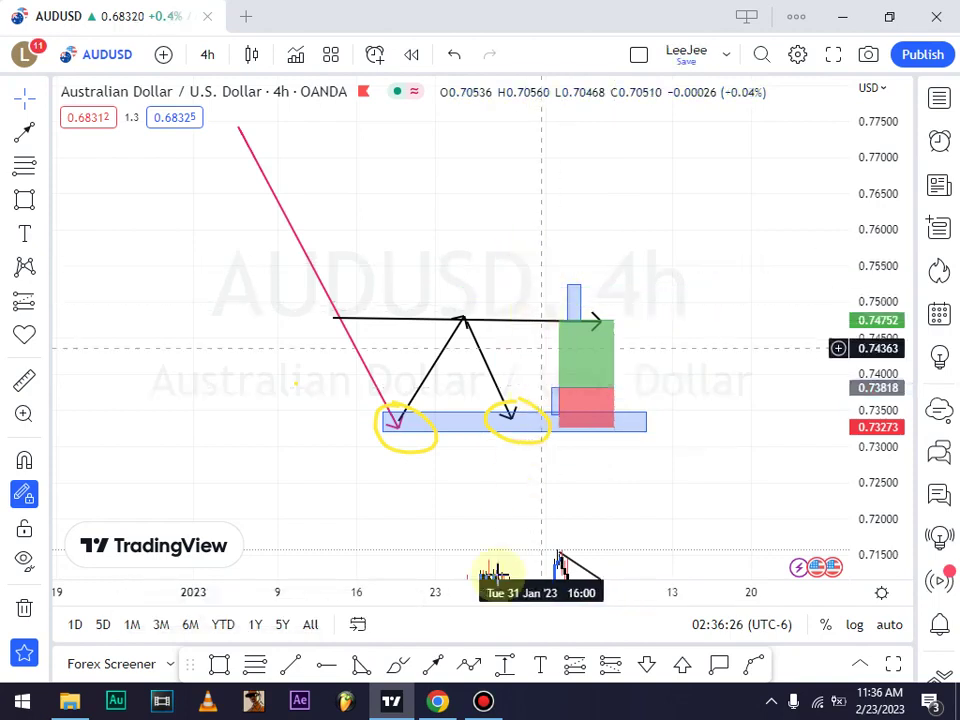
click(466, 665)
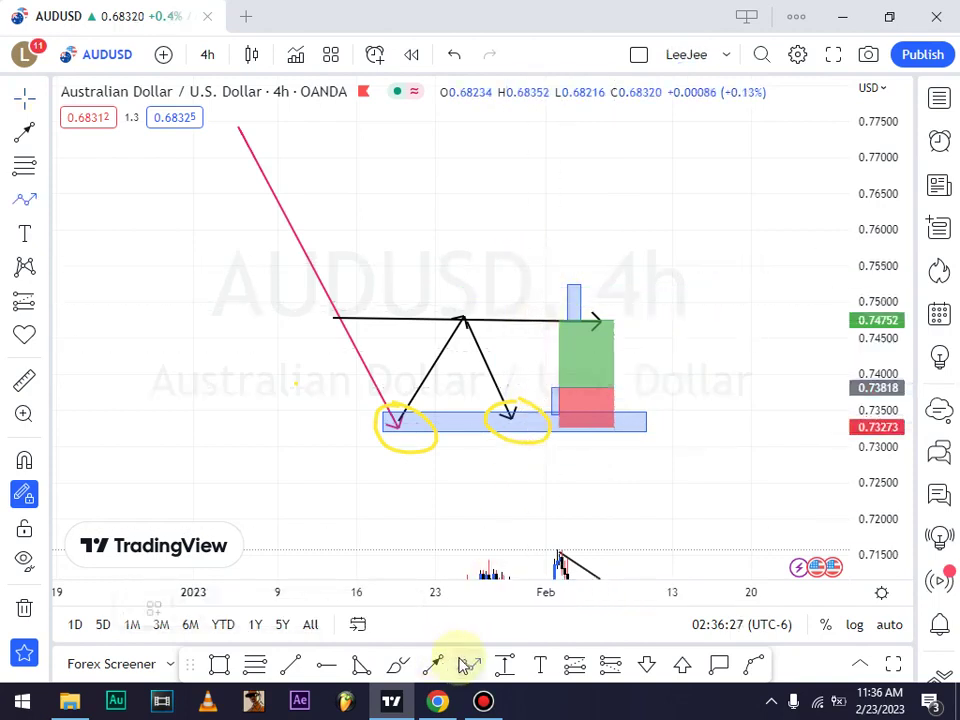
click(529, 409)
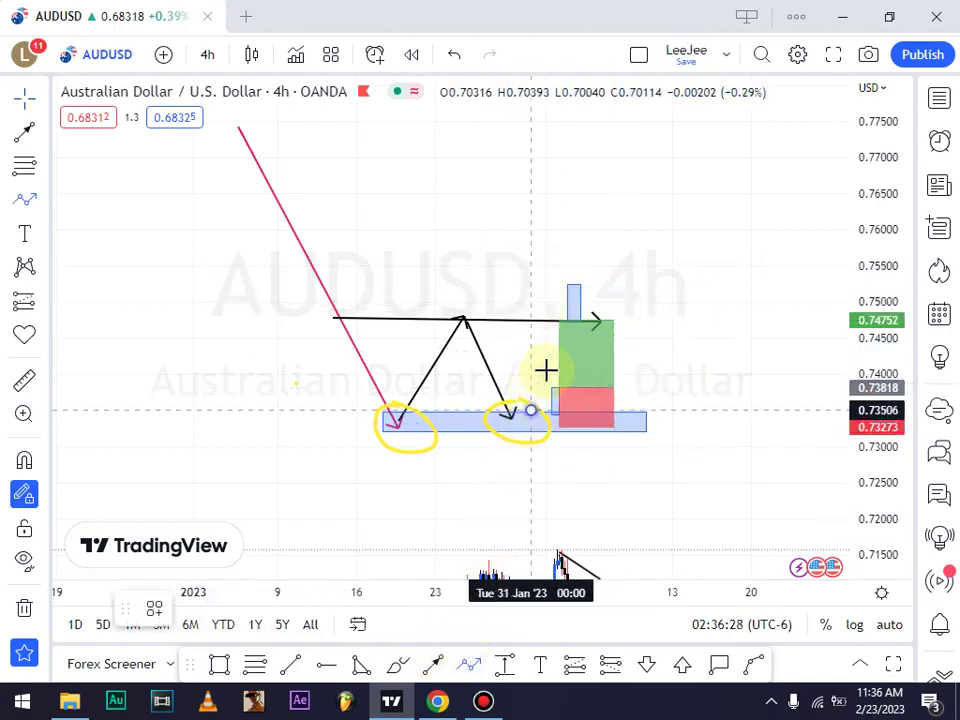
click(572, 318)
click(598, 240)
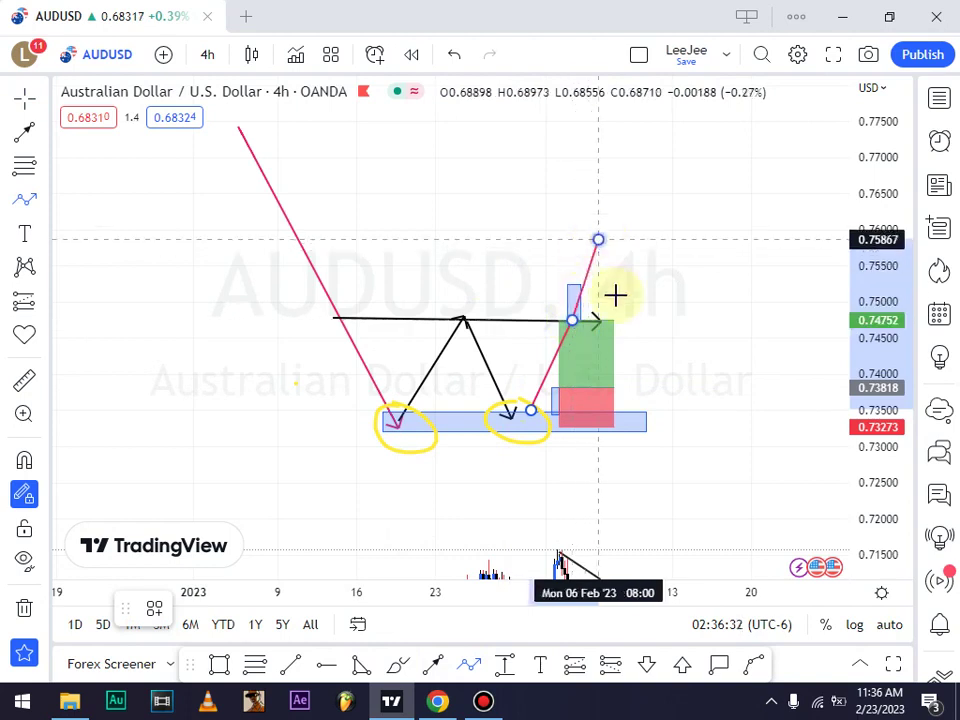
click(617, 316)
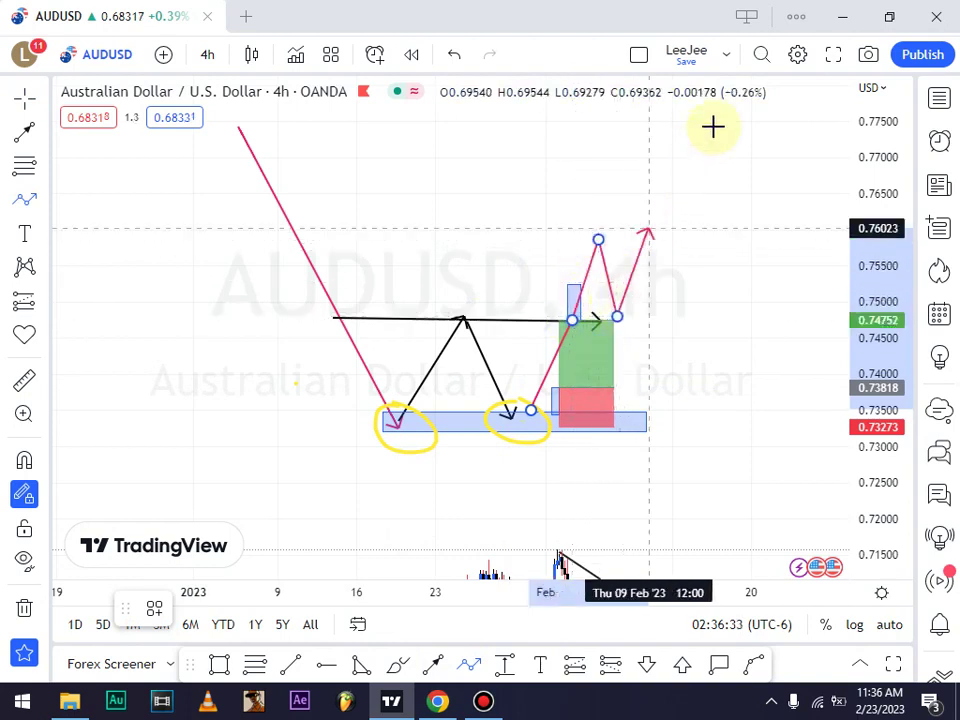
click(703, 116)
click(475, 207)
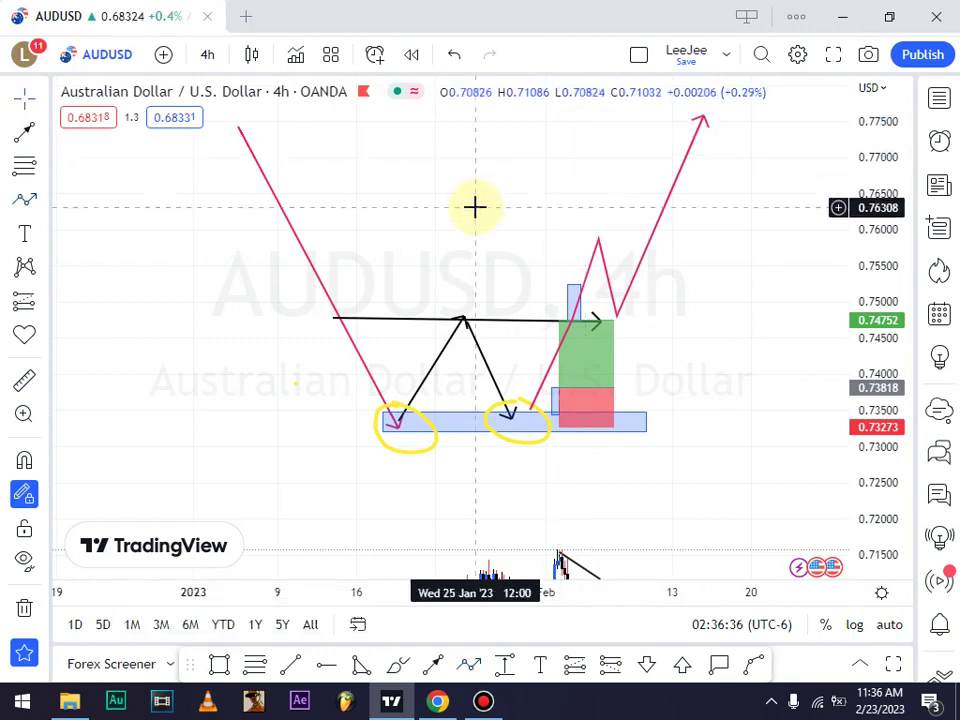
drag(475, 207, 481, 206)
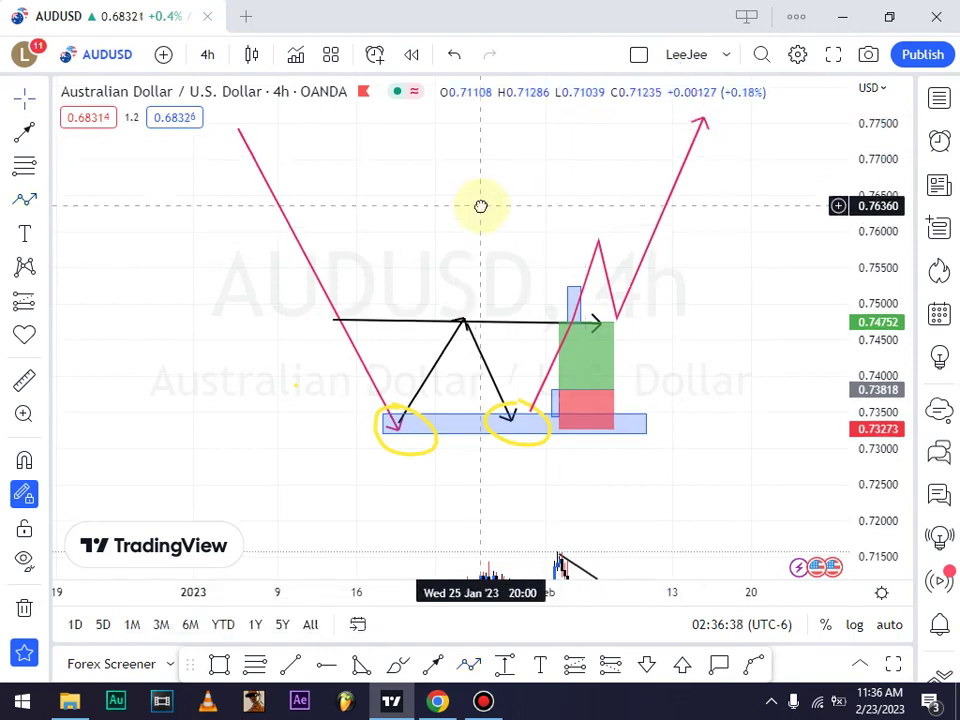
drag(480, 206, 481, 206)
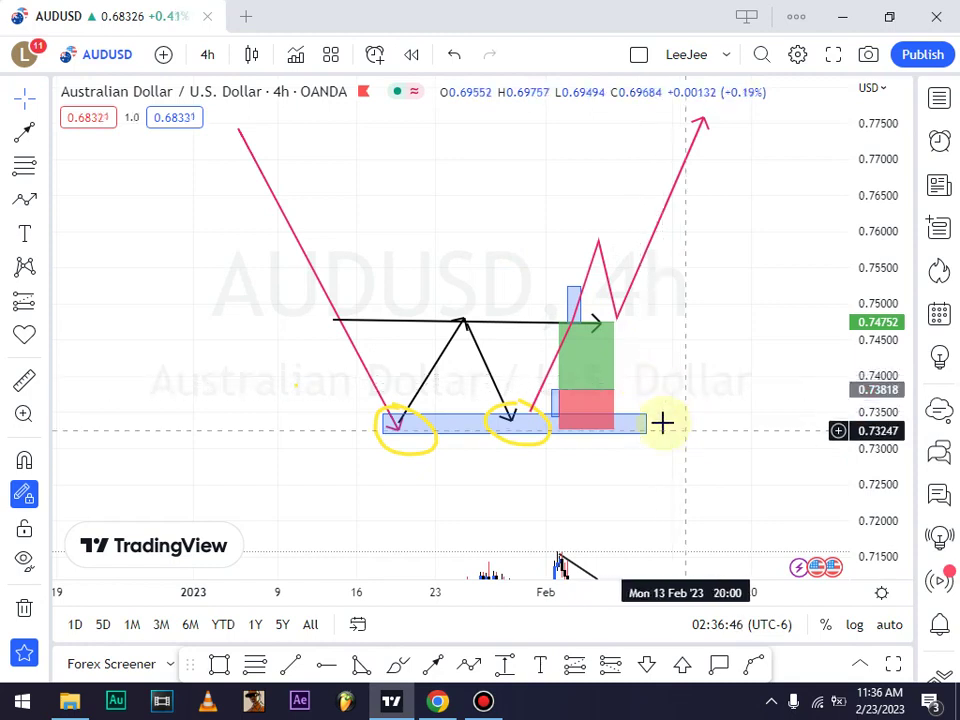
click(553, 407)
click(447, 214)
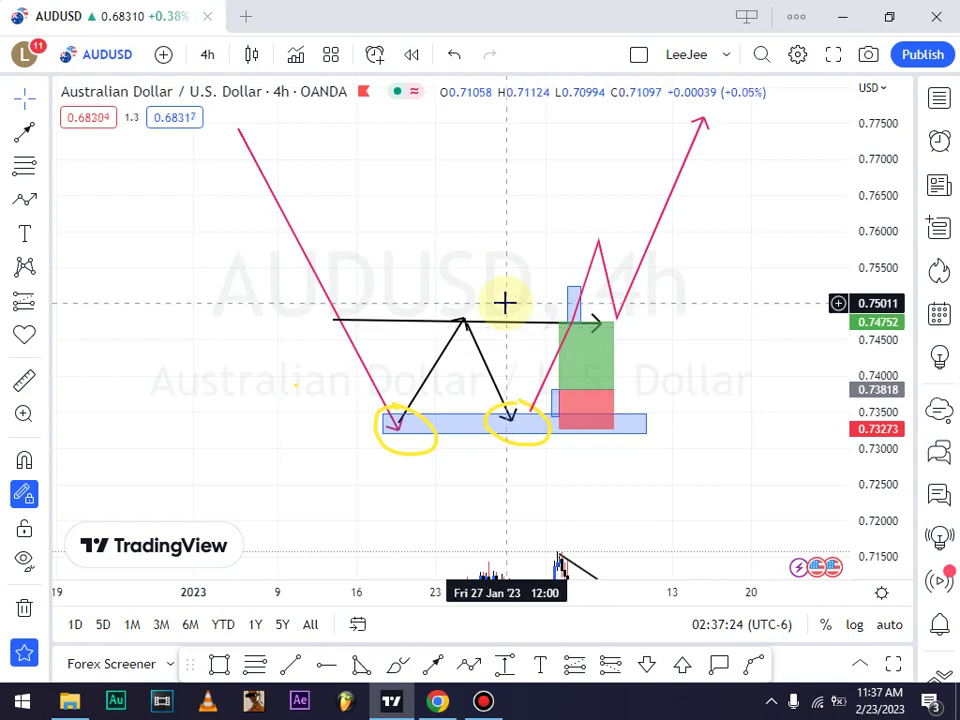
Nudge the pink path's pullback vertex up from about 0.7480 to 0.7496
click(619, 319)
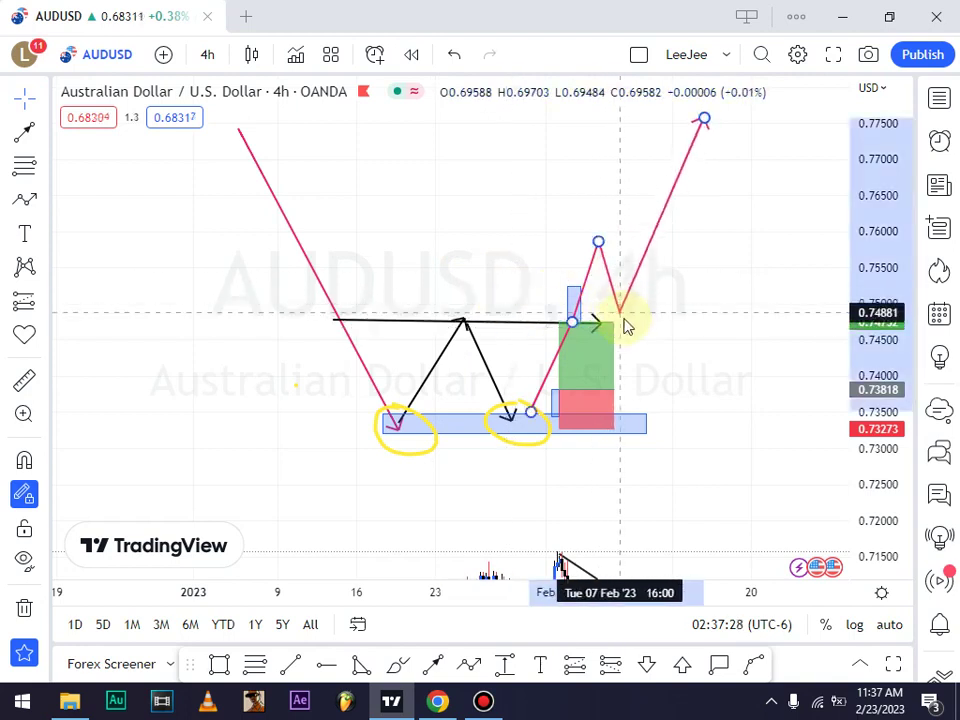
drag(625, 316, 624, 314)
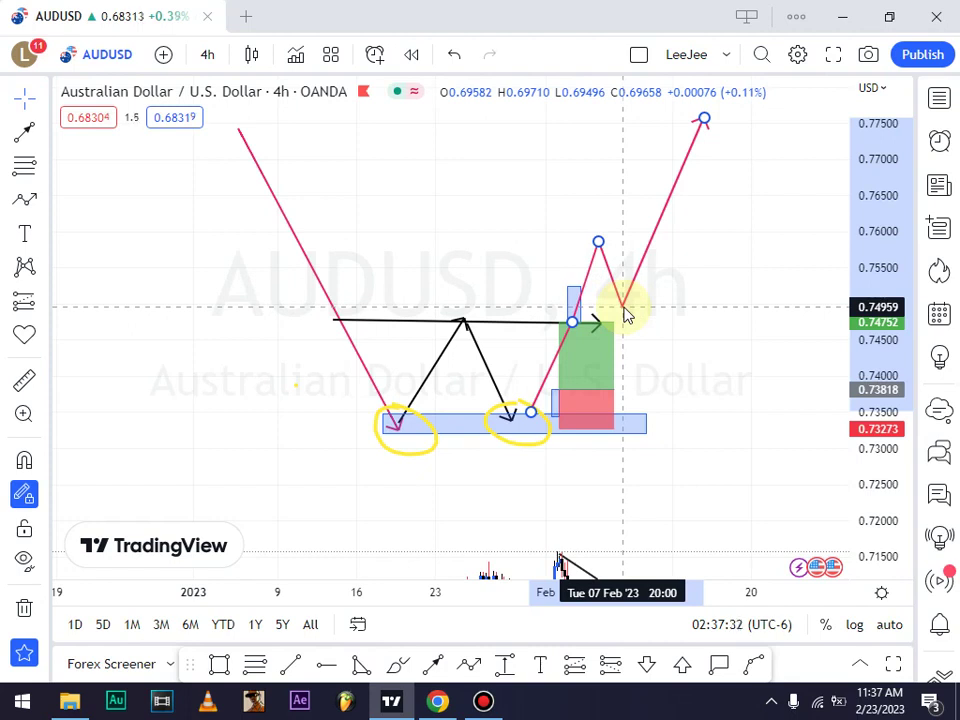
click(624, 316)
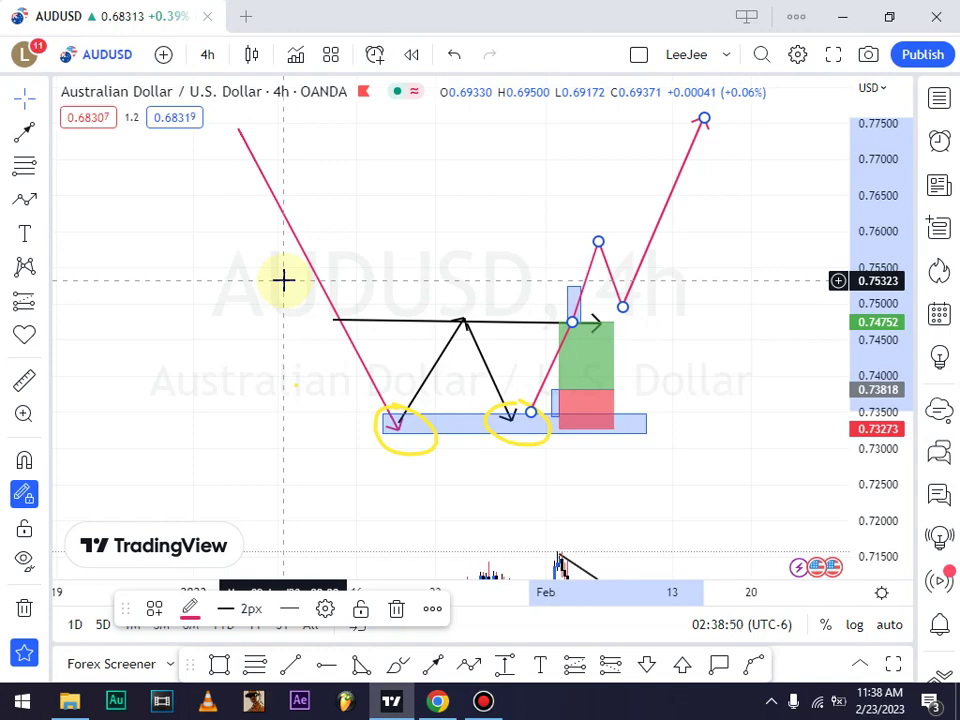
click(521, 413)
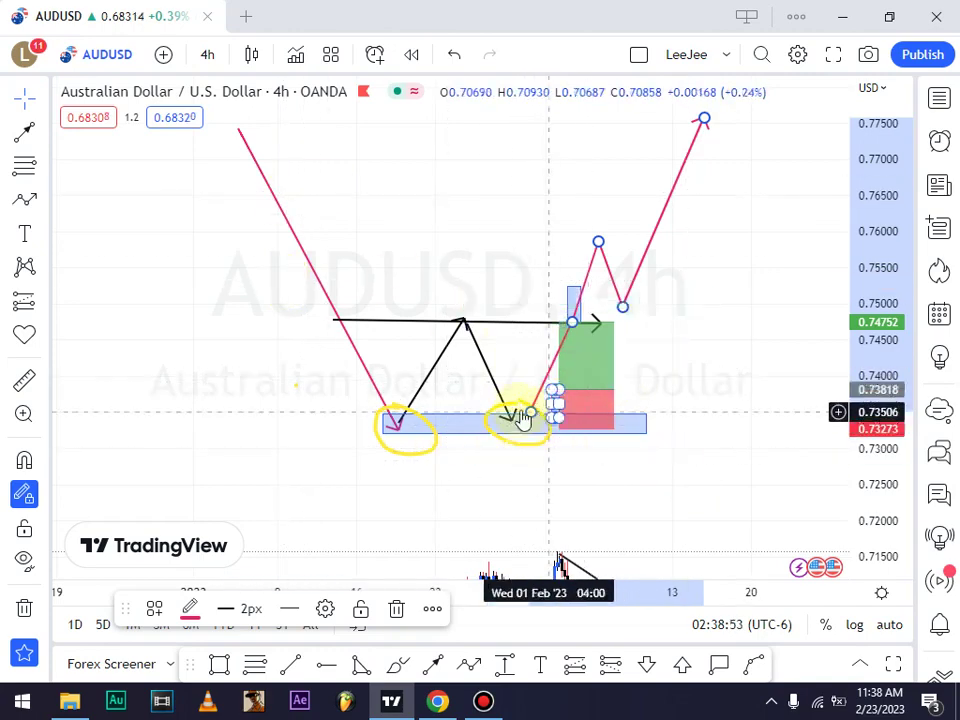
click(525, 407)
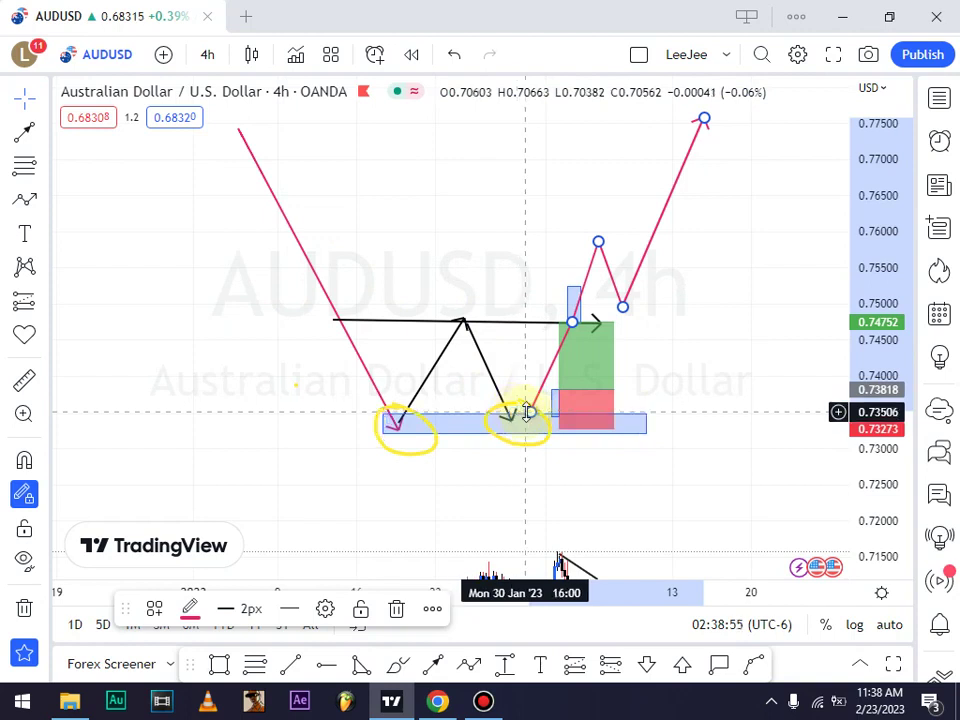
click(560, 330)
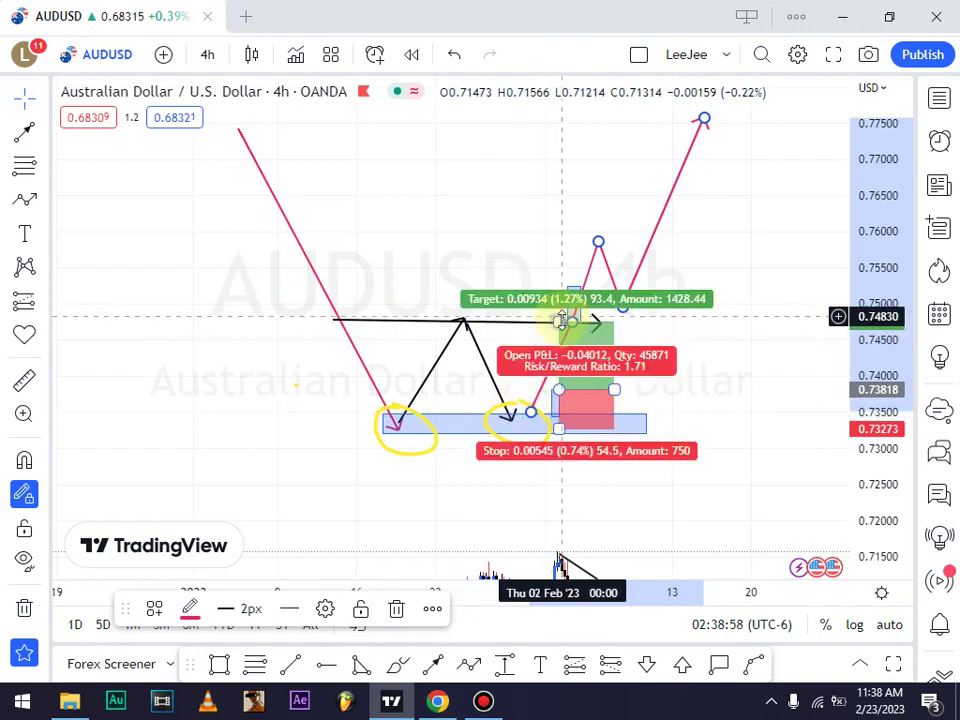
click(551, 327)
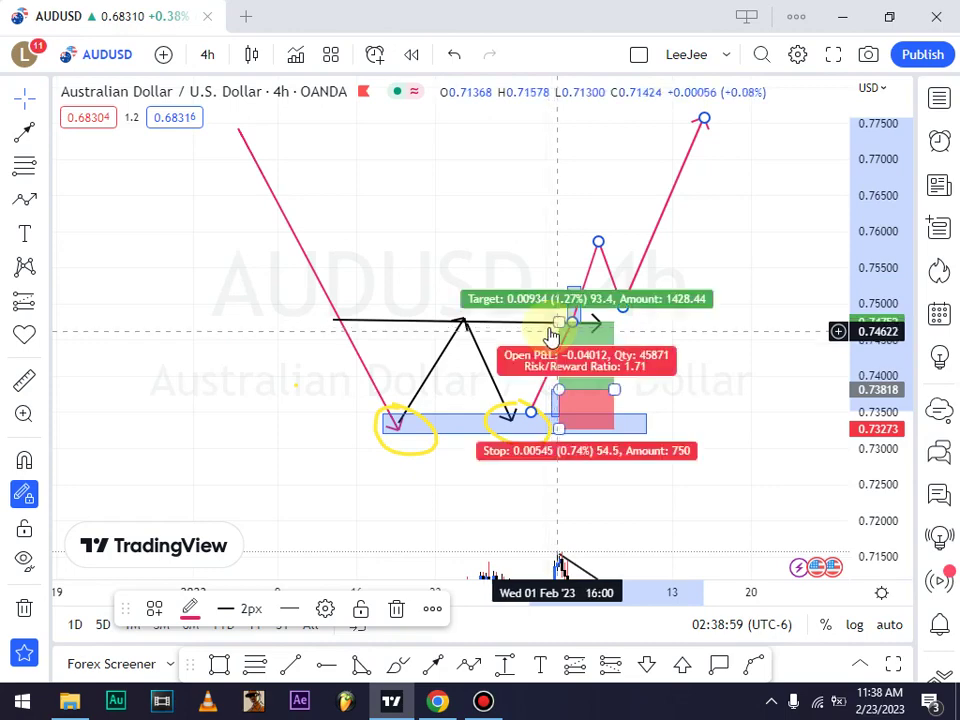
click(552, 326)
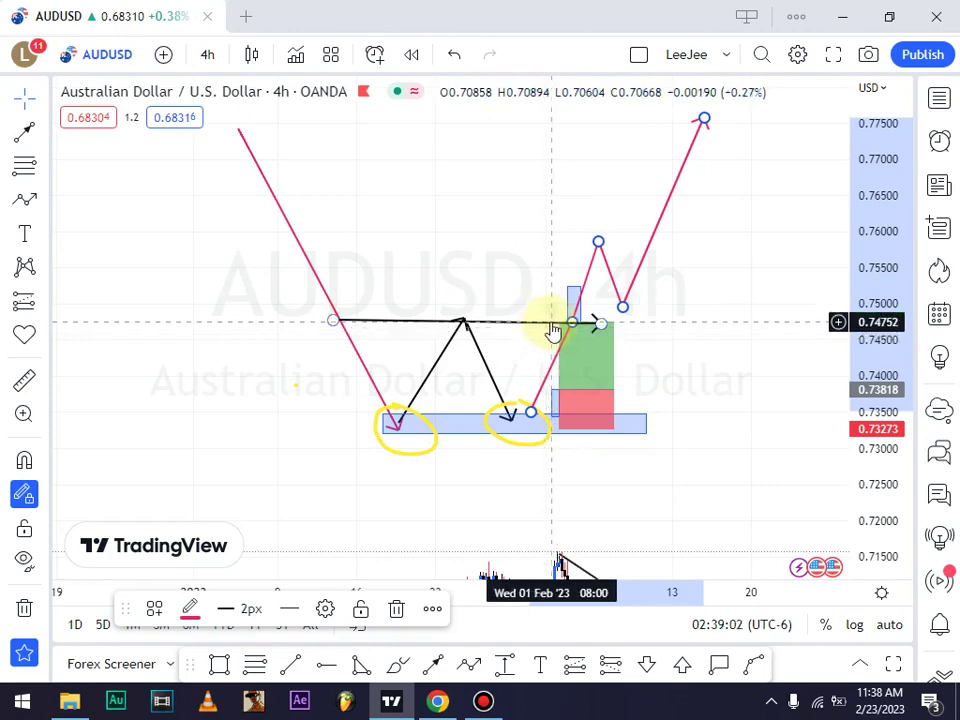
click(570, 318)
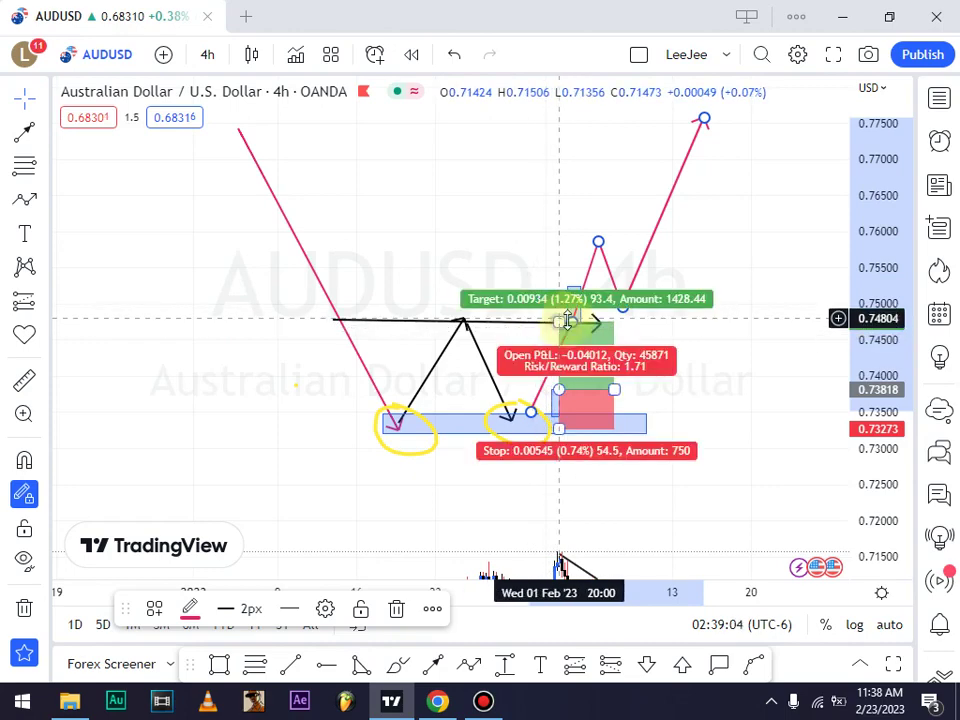
click(455, 176)
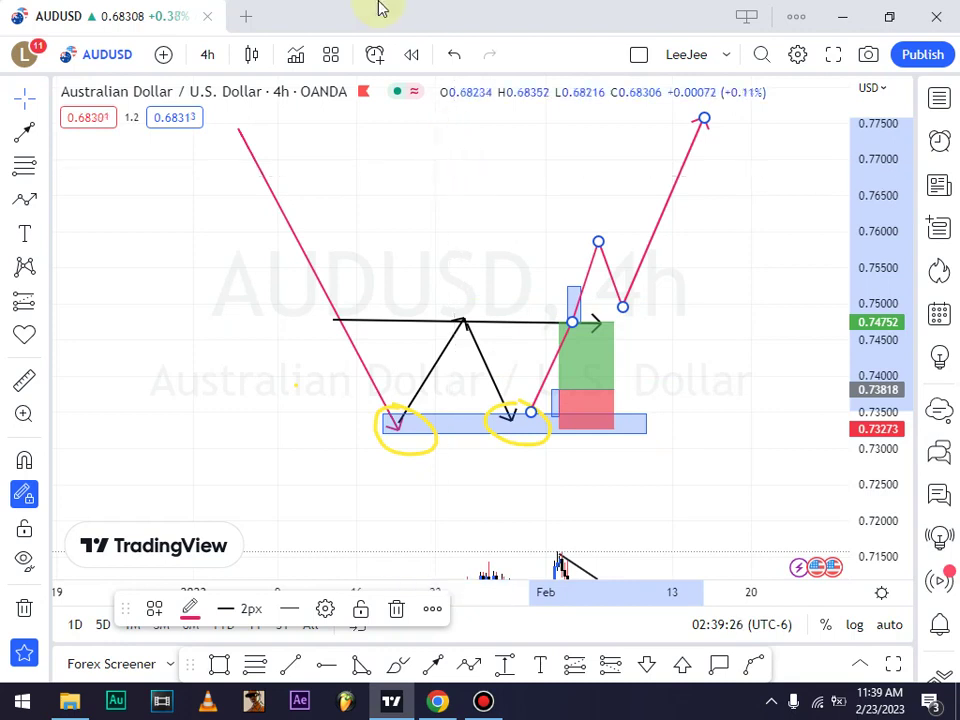
Undo every double-bottom drawing, leaving the January–March 2023 stretch empty
click(456, 58)
click(456, 58)
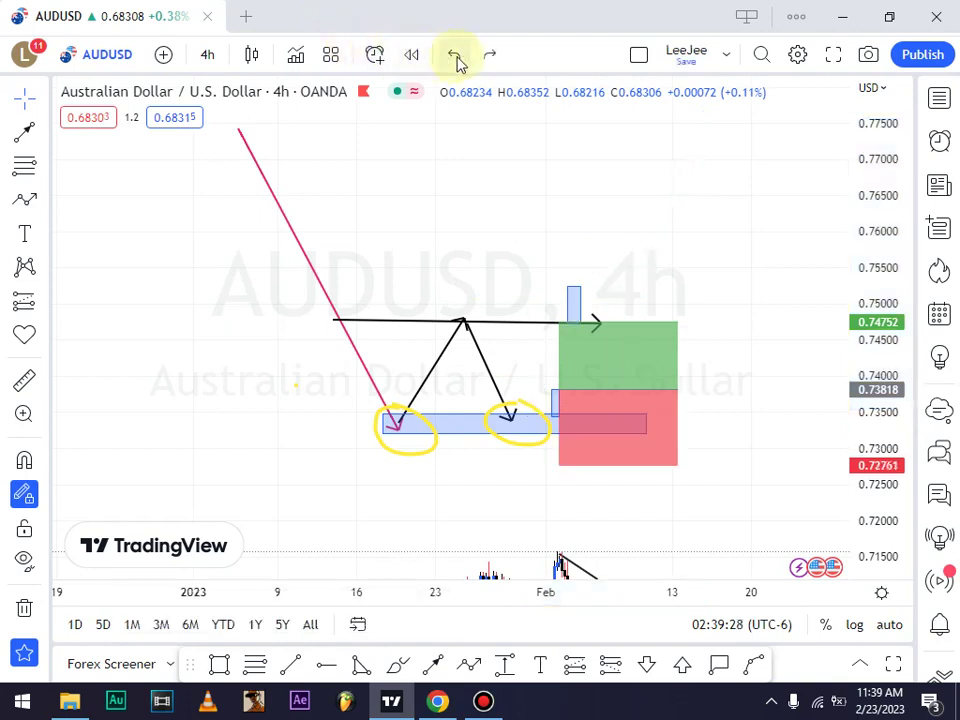
click(456, 58)
click(456, 58)
click(456, 58)
click(456, 58)
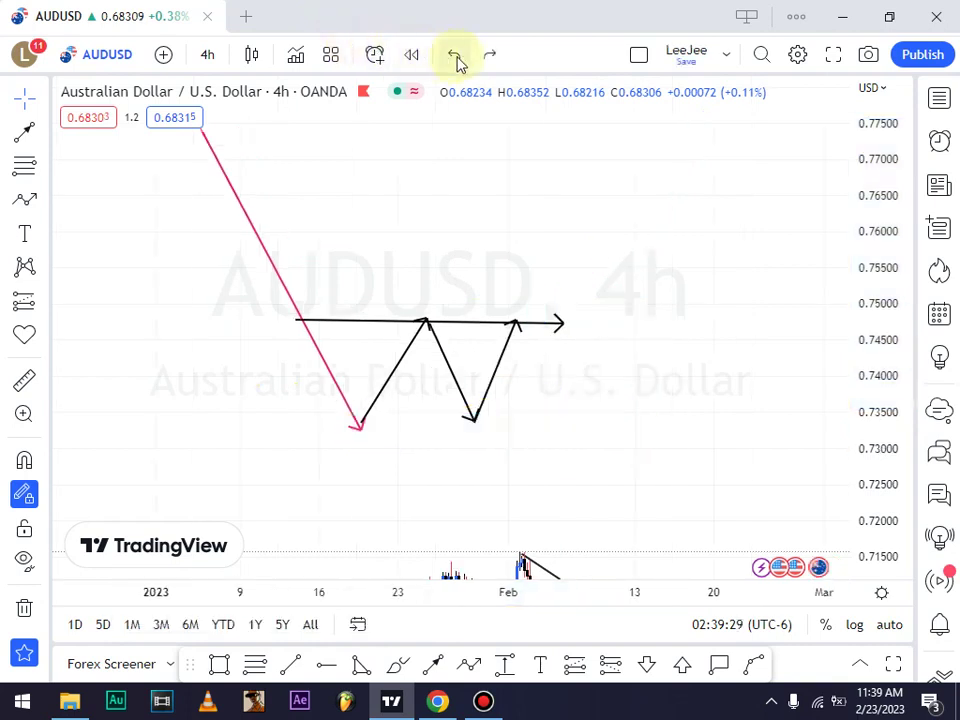
click(456, 58)
click(456, 58)
click(456, 58)
click(456, 58)
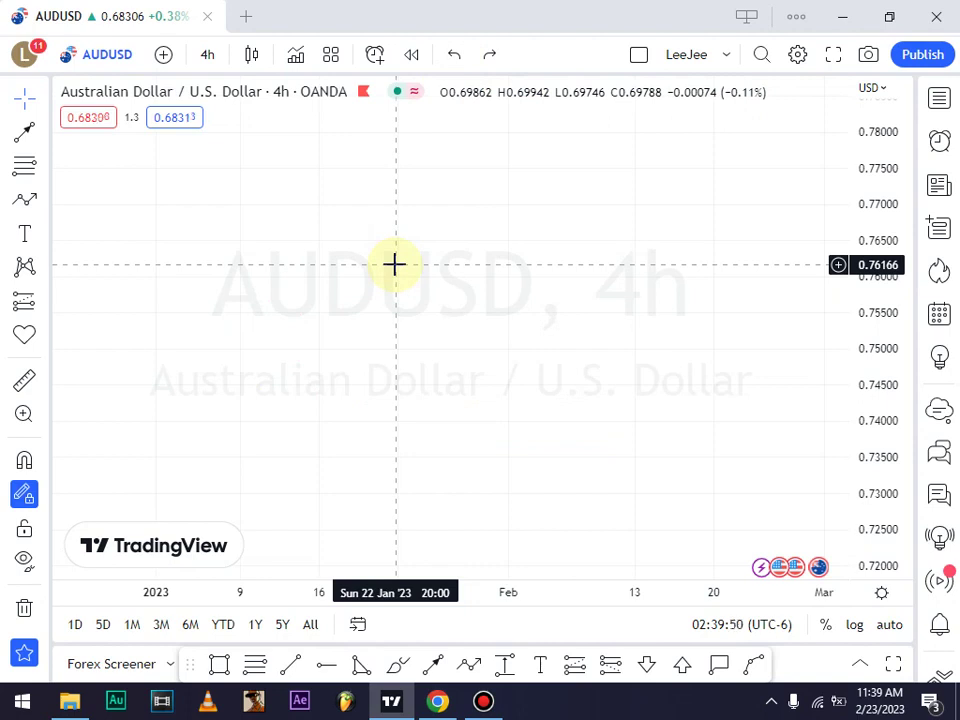
Draw a pink arrow rising from the lower left up to the first peak
click(470, 665)
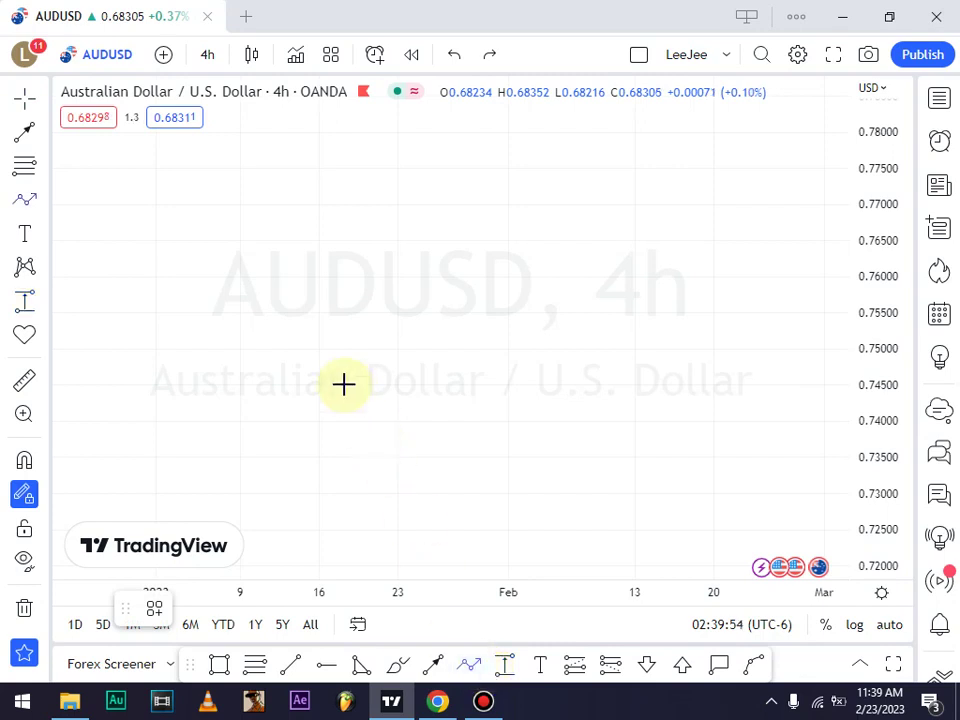
click(238, 440)
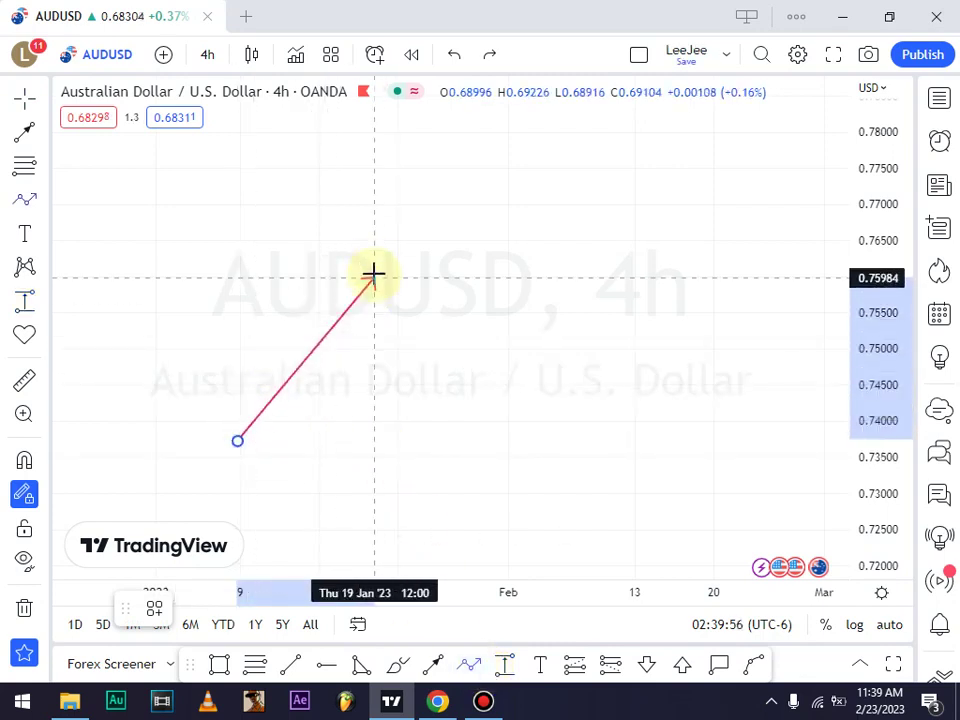
click(403, 222)
click(458, 290)
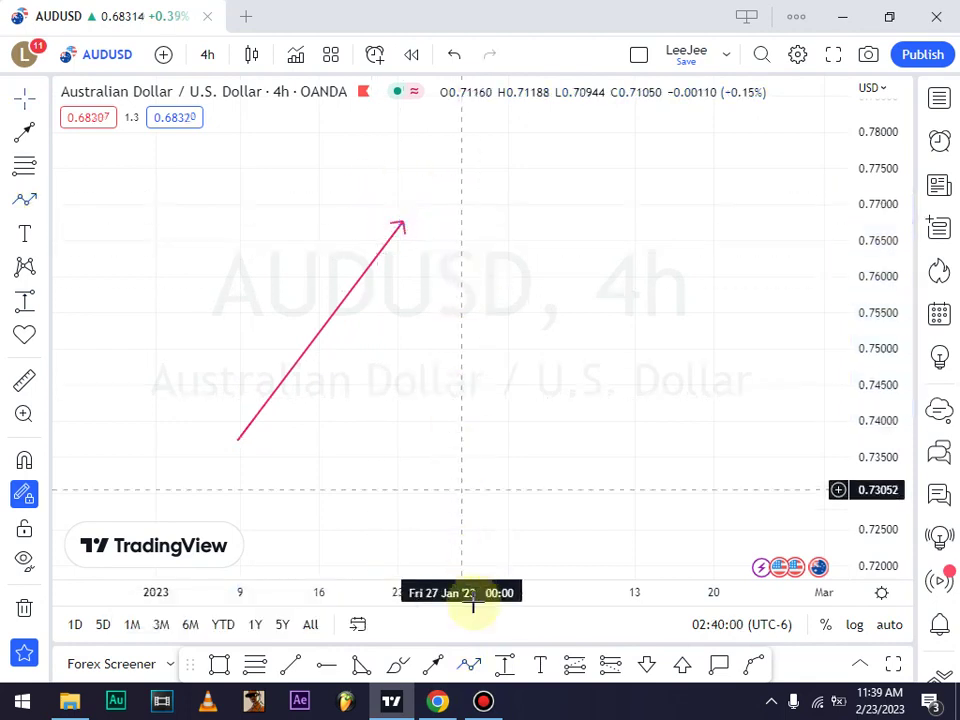
Draw the black M-shaped double-top legs and add a horizontal level at 0.75595 under the troughs
click(435, 668)
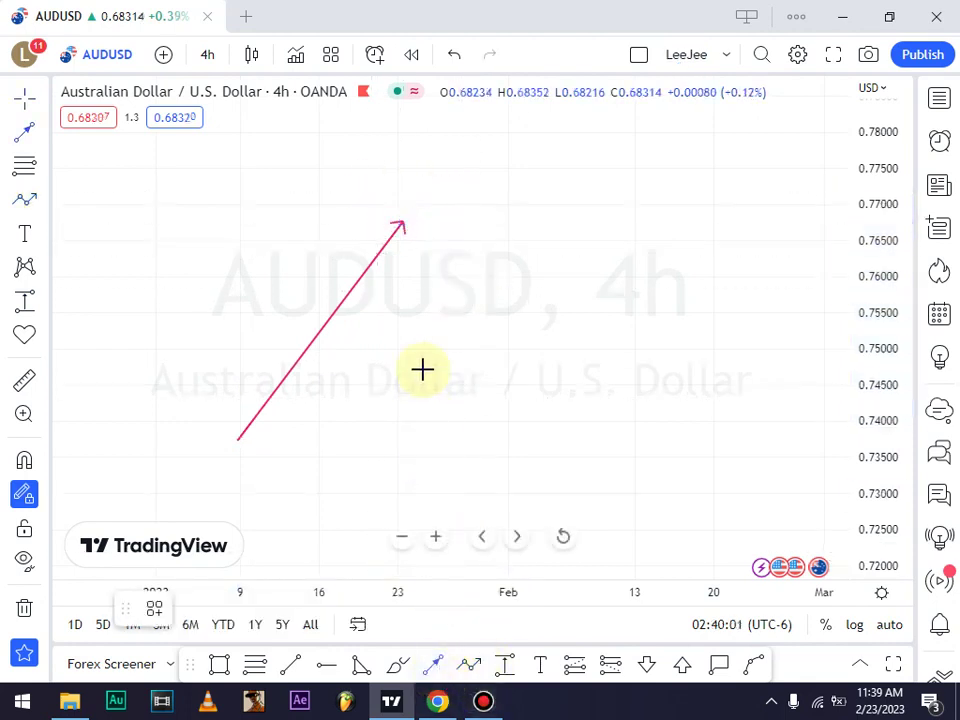
click(403, 222)
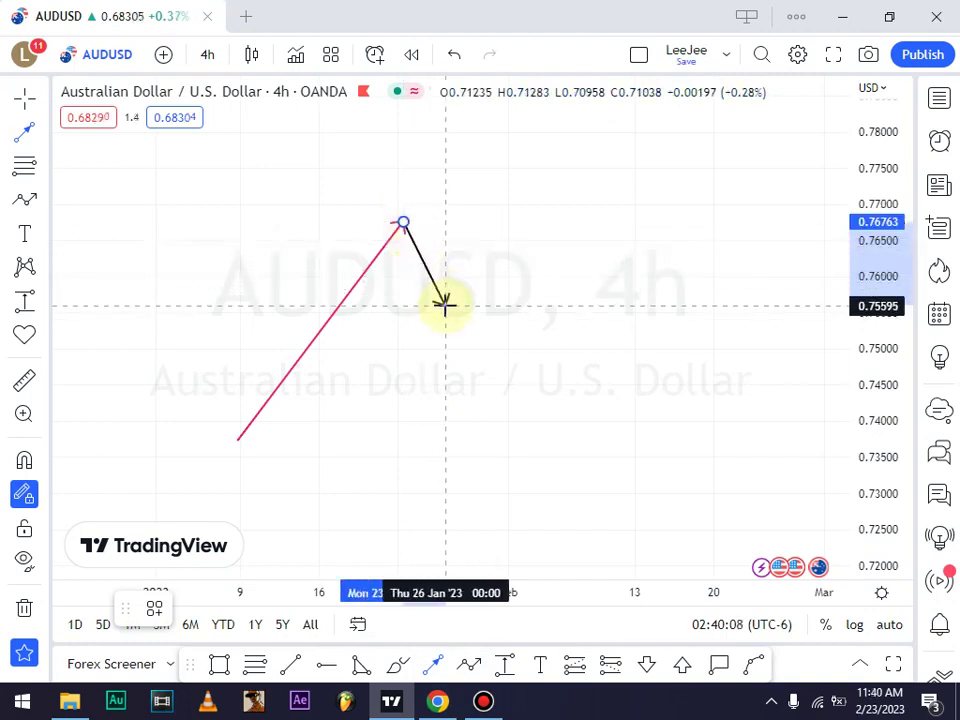
click(445, 304)
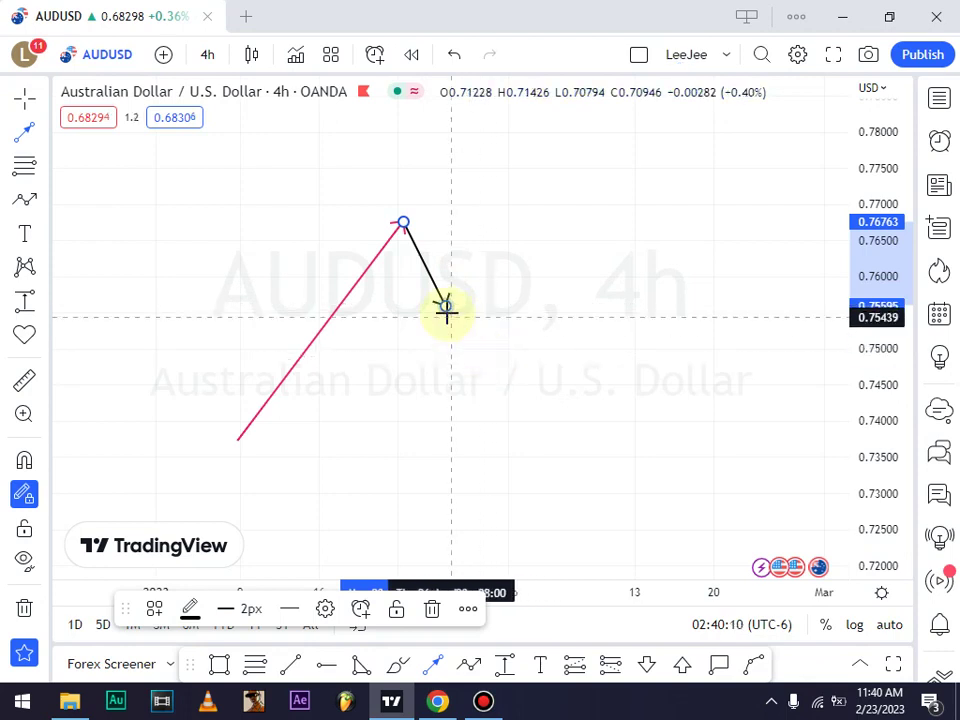
click(454, 297)
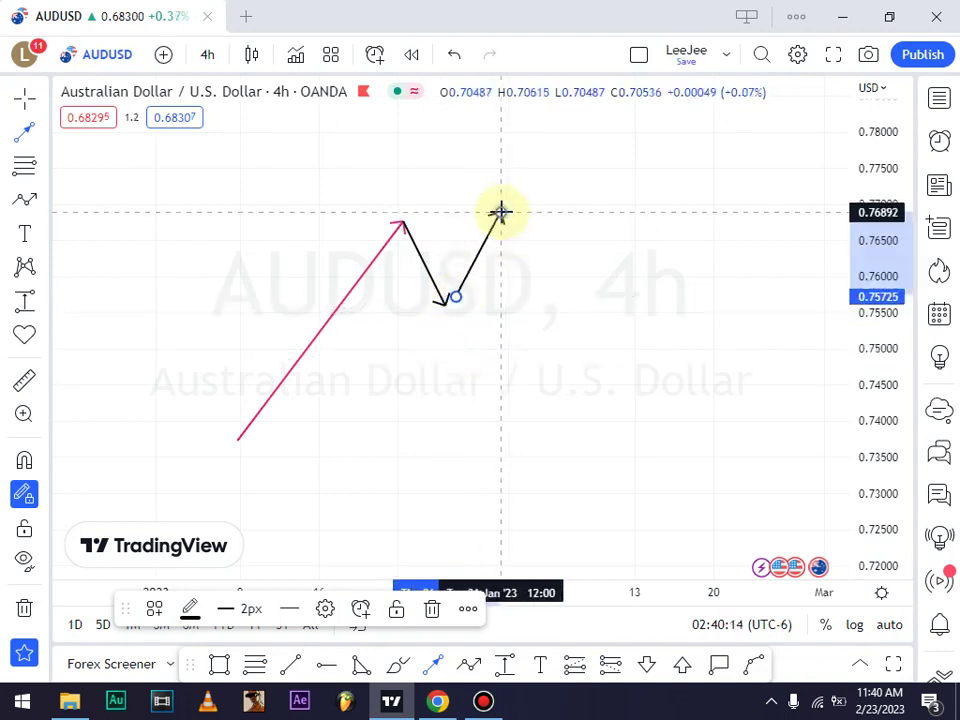
click(501, 212)
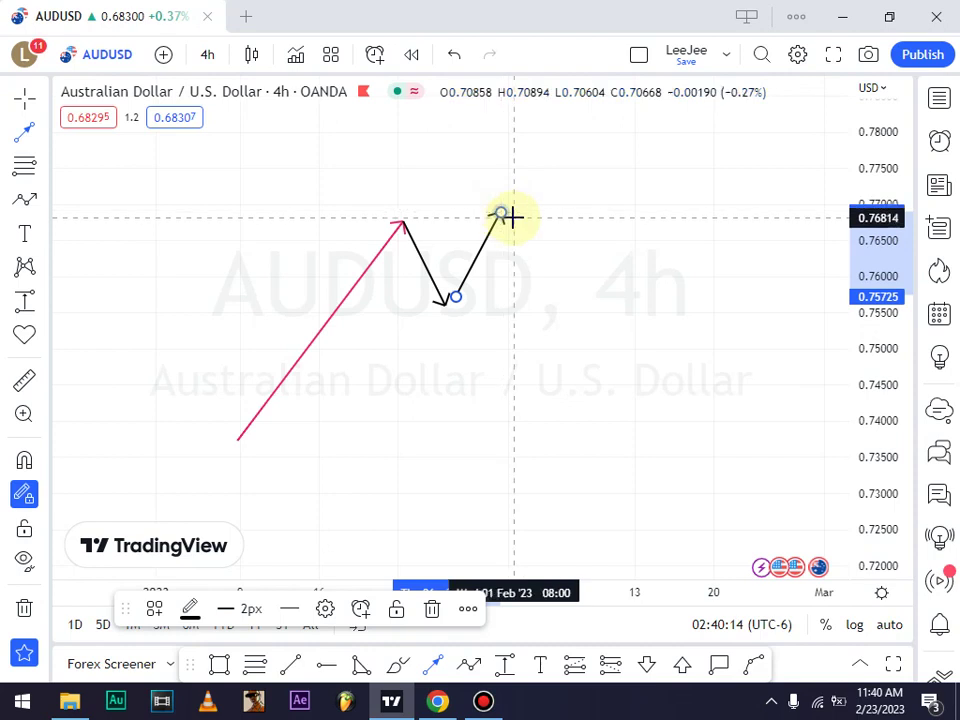
click(544, 310)
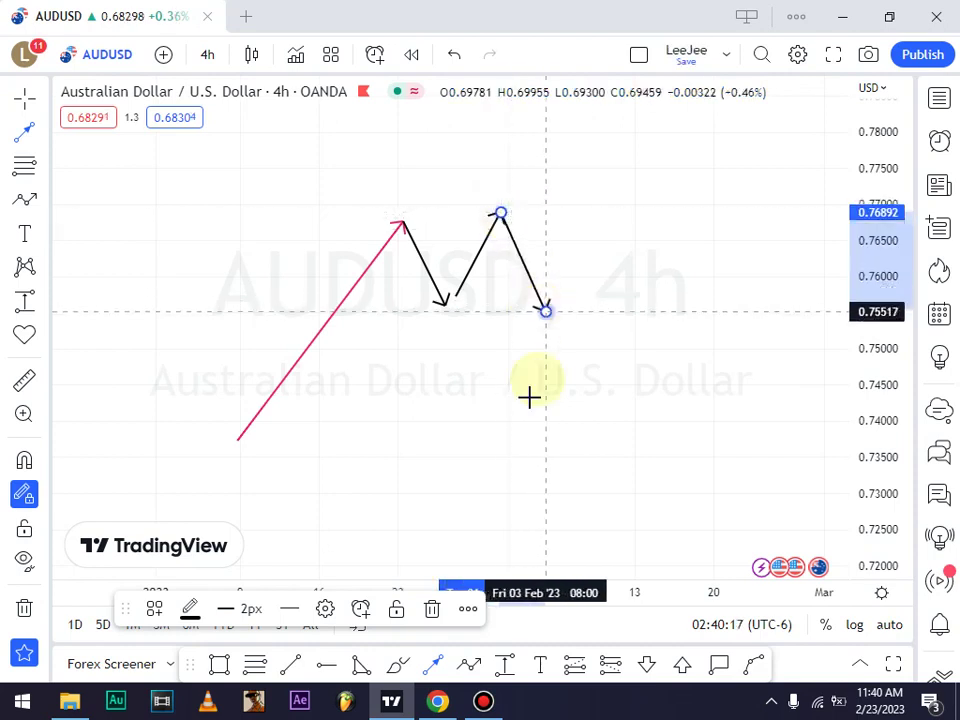
click(328, 666)
click(350, 307)
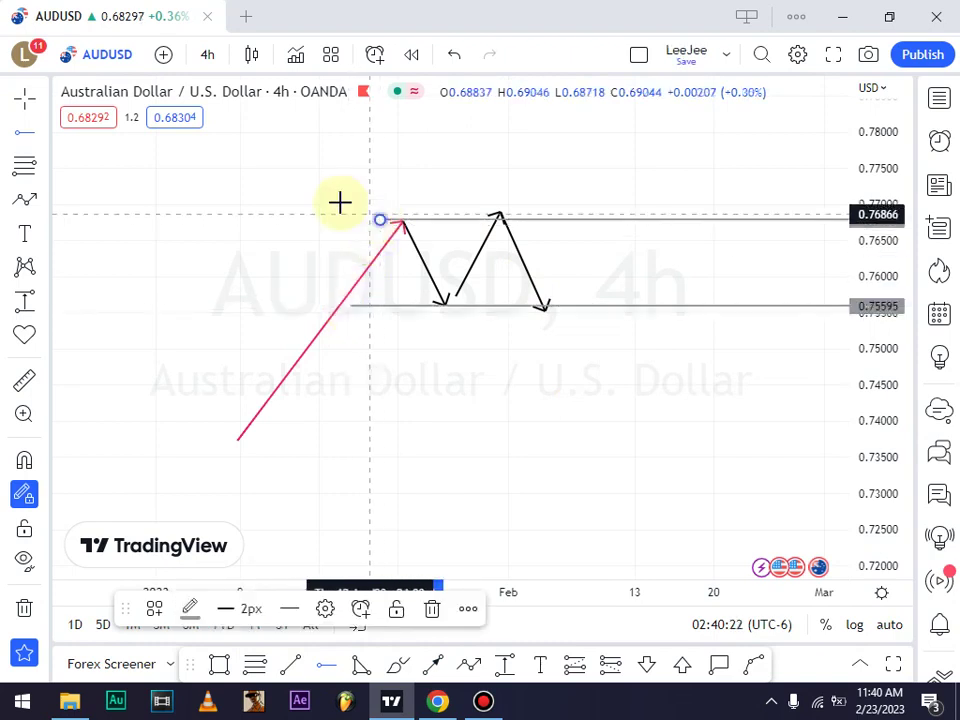
Move the top horizontal level down to 0.76788 so it runs through both double-top peaks
click(497, 214)
mouse_move(505, 214)
mouse_down()
mouse_move(486, 206)
mouse_move(493, 220)
mouse_up()
click(460, 178)
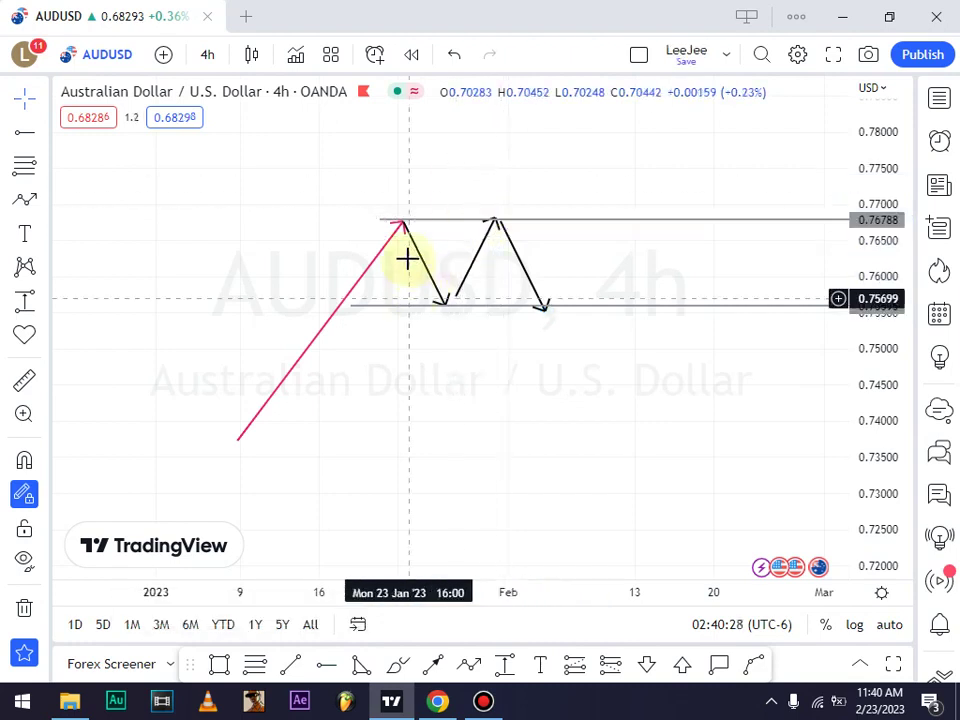
click(397, 664)
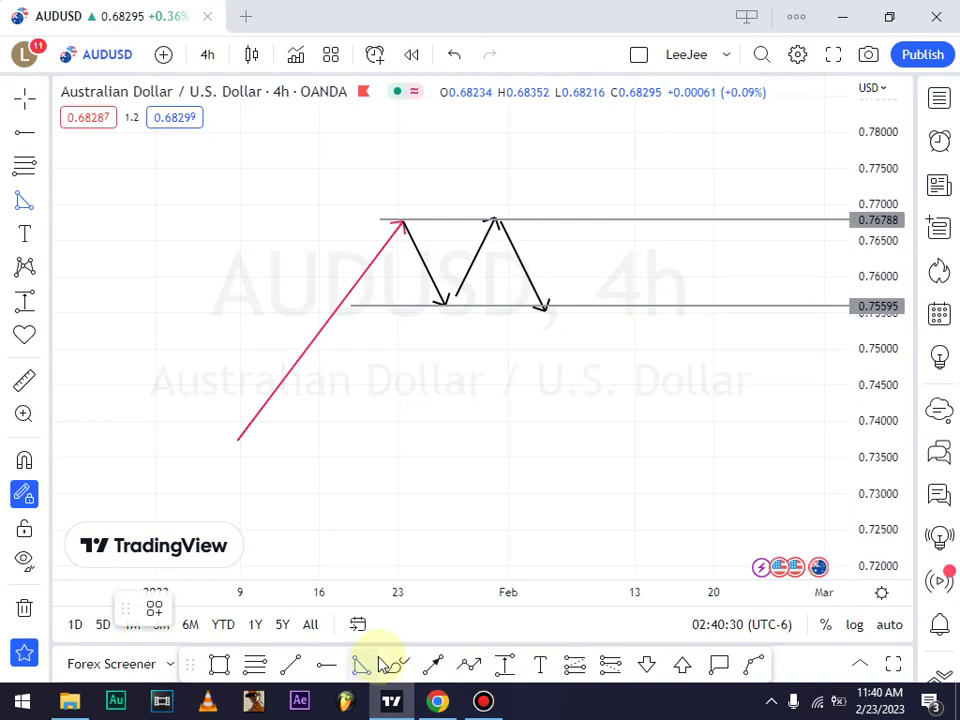
click(339, 314)
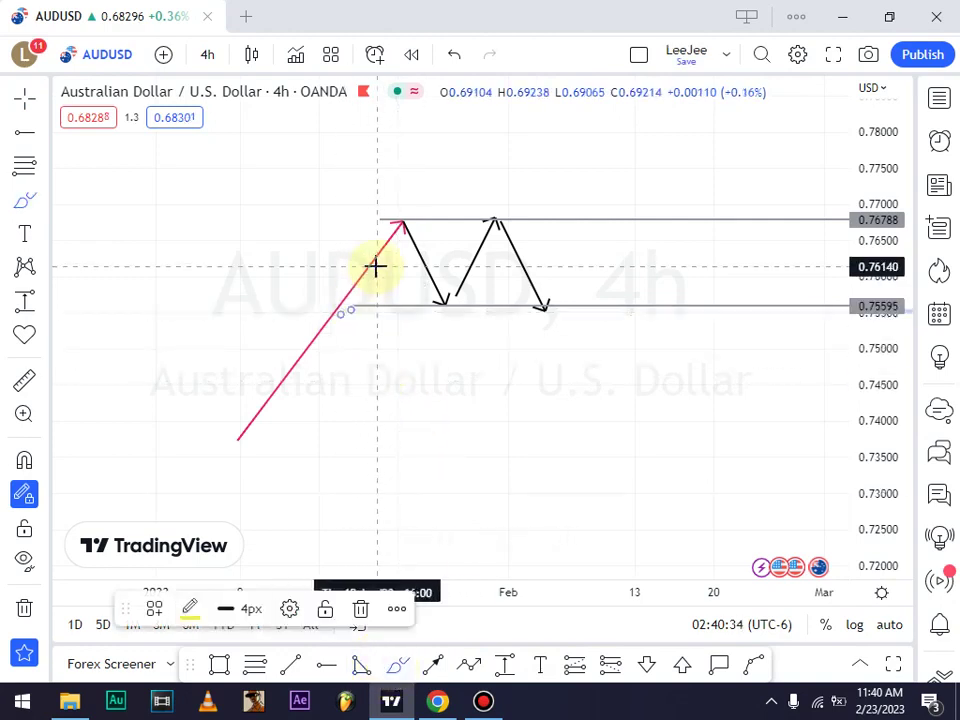
Remove a stray mark, sketch two yellow highlighter strokes over the double top, then undo all three strokes
click(456, 52)
mouse_move(350, 300)
mouse_down()
mouse_move(399, 216)
mouse_move(437, 317)
mouse_move(484, 199)
mouse_move(553, 309)
mouse_up()
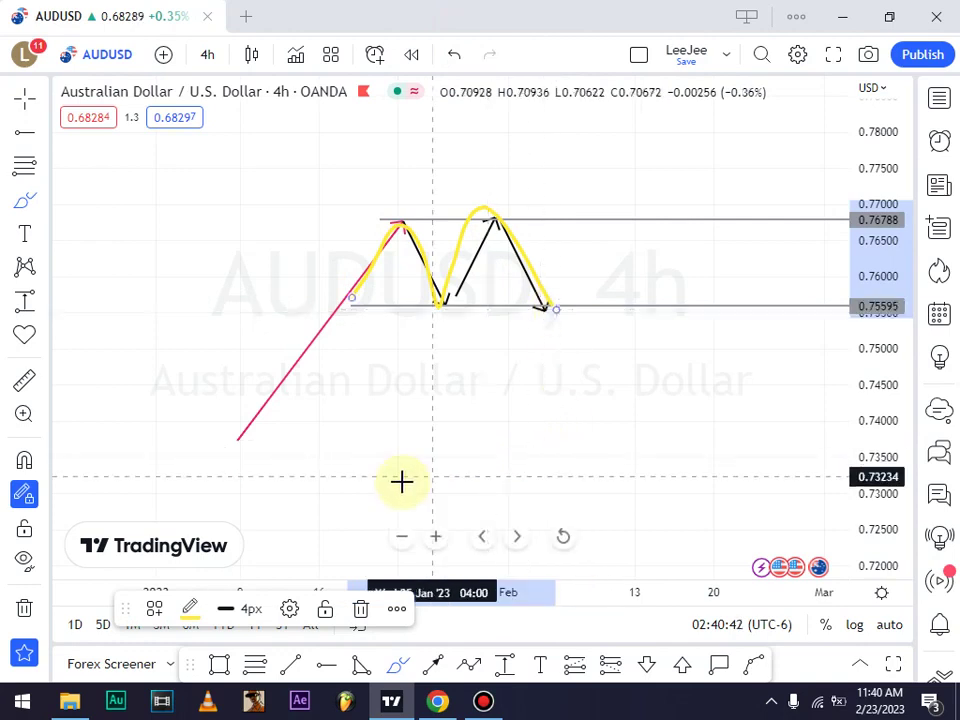
mouse_move(403, 479)
mouse_down()
mouse_move(467, 388)
mouse_move(553, 309)
mouse_move(588, 470)
mouse_up()
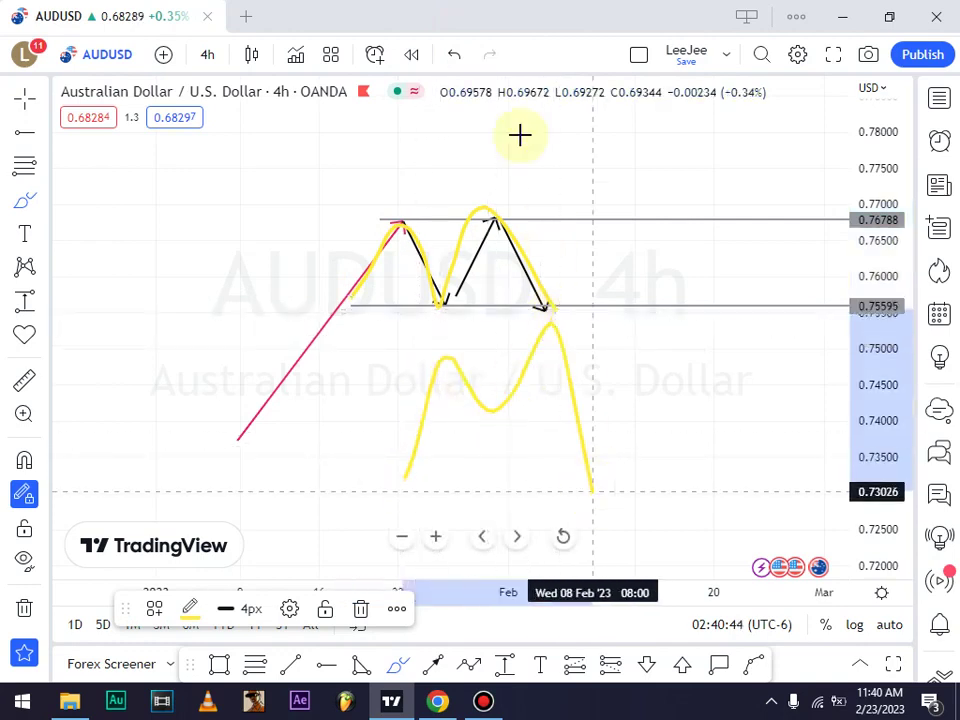
triple_click(455, 56)
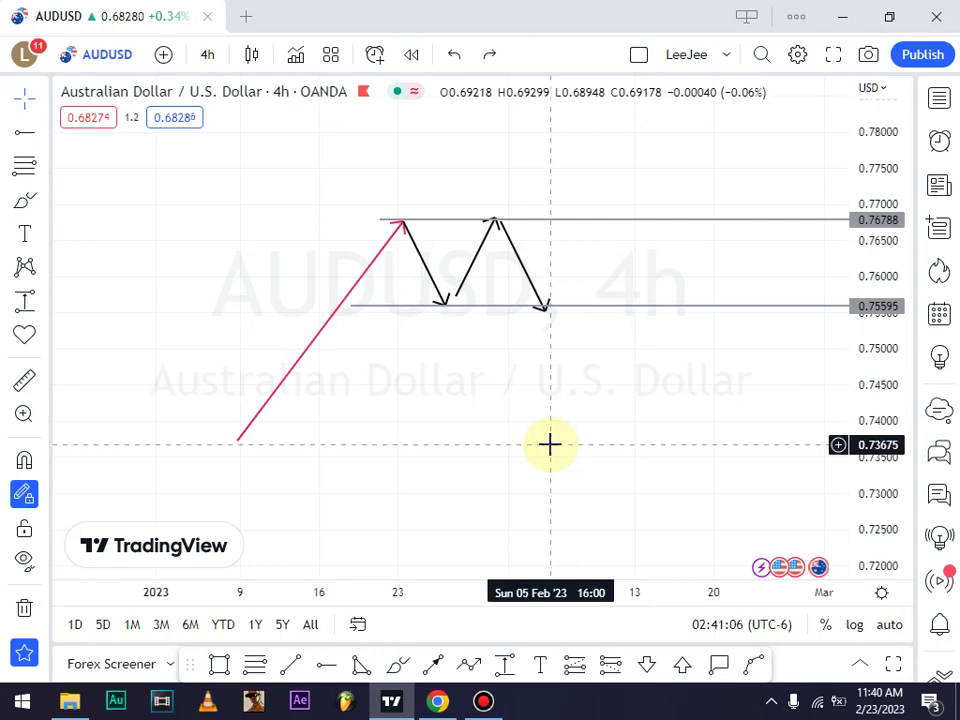
Shift the black down-stroke from the second peak slightly to sit between the 0.76788 and 0.75595 levels
click(404, 226)
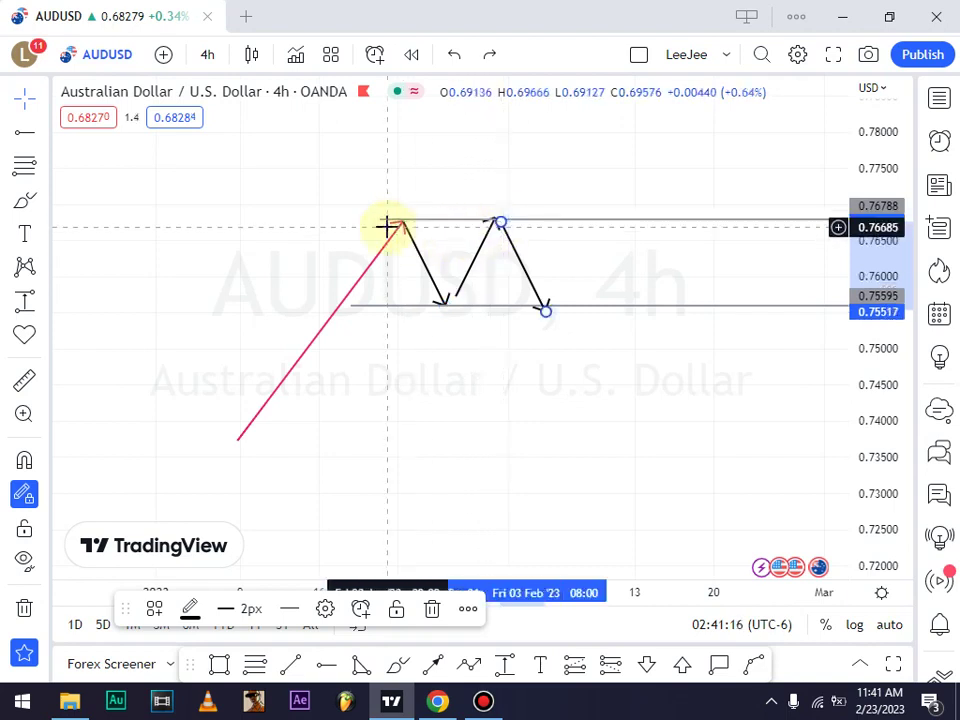
drag(404, 230, 404, 228)
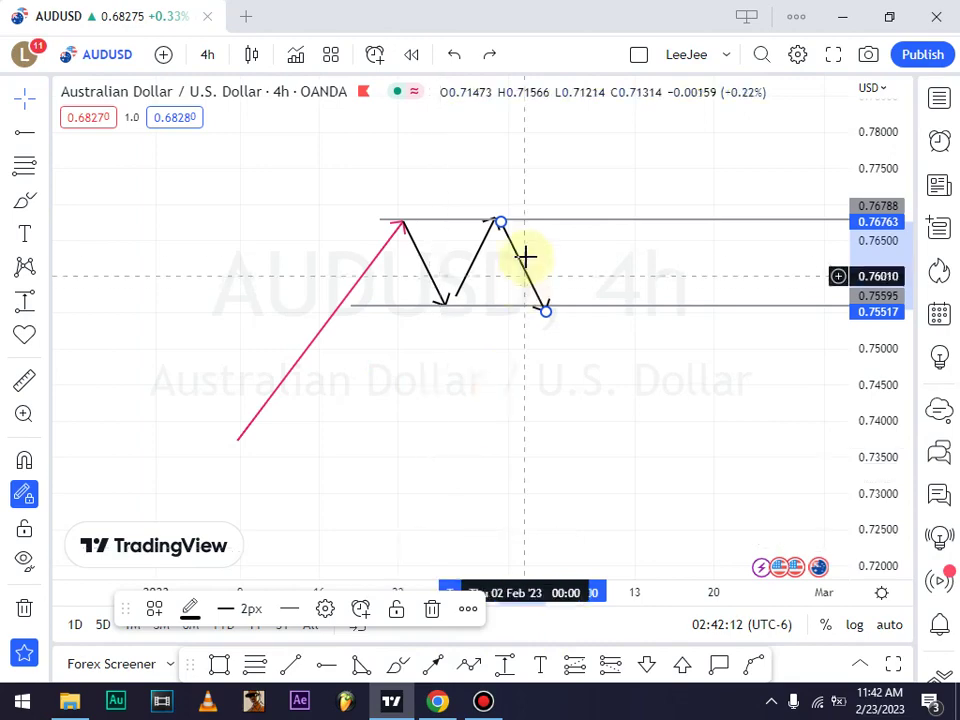
Delete the black down-stroke from the second peak, leaving a V between the 0.76788 and 0.75595 levels
click(432, 610)
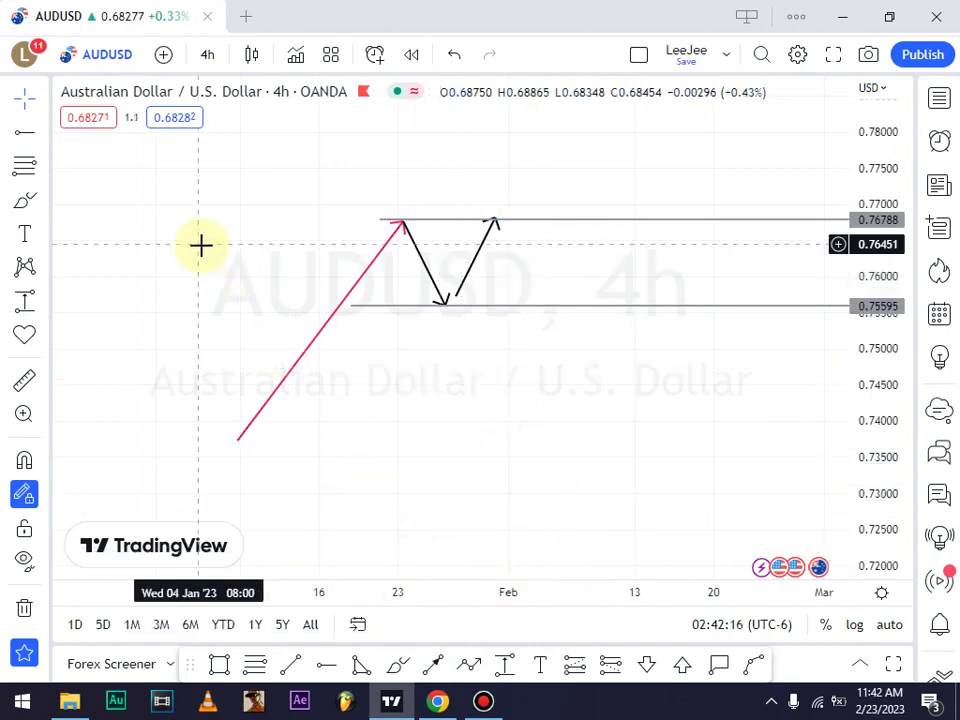
click(454, 301)
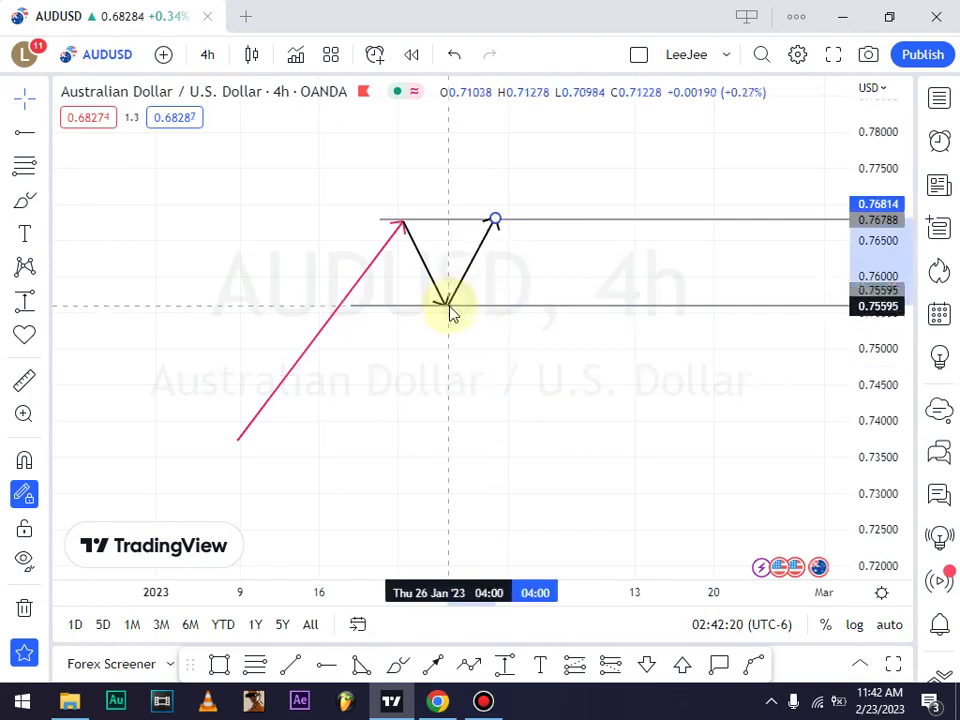
click(476, 188)
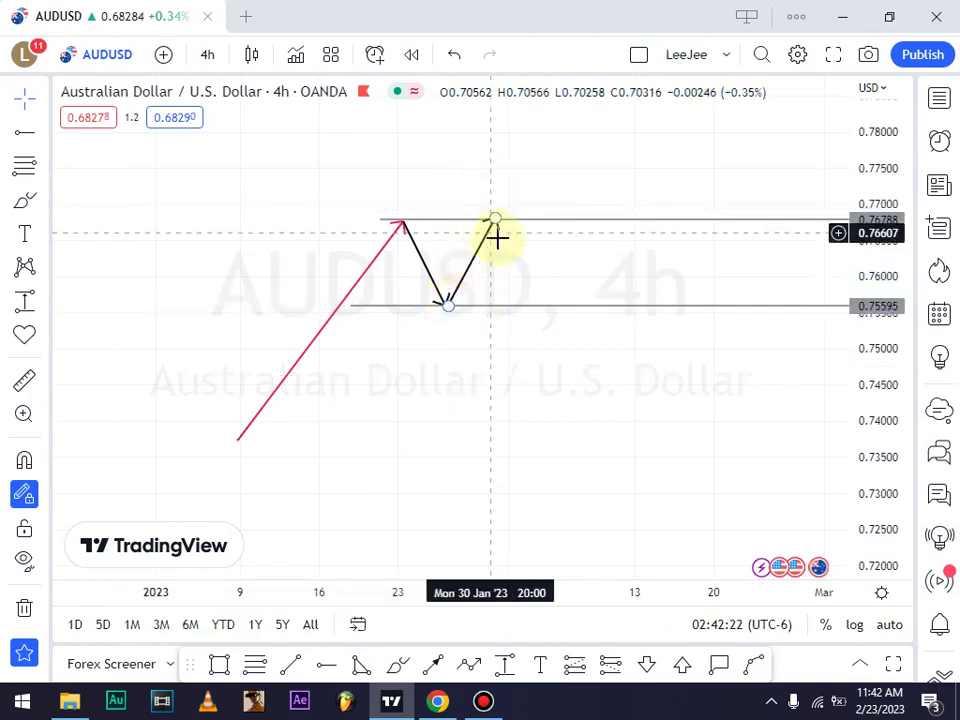
Draw a pink path from the second peak down, back up to the 0.75595 neckline, then toward 0.730
click(469, 664)
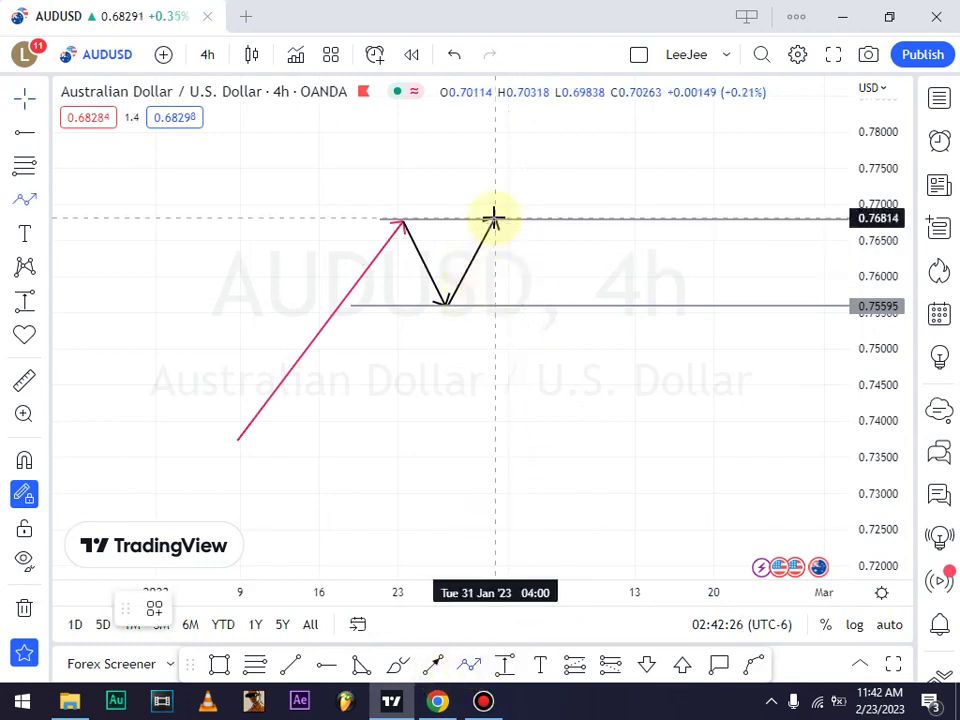
click(493, 217)
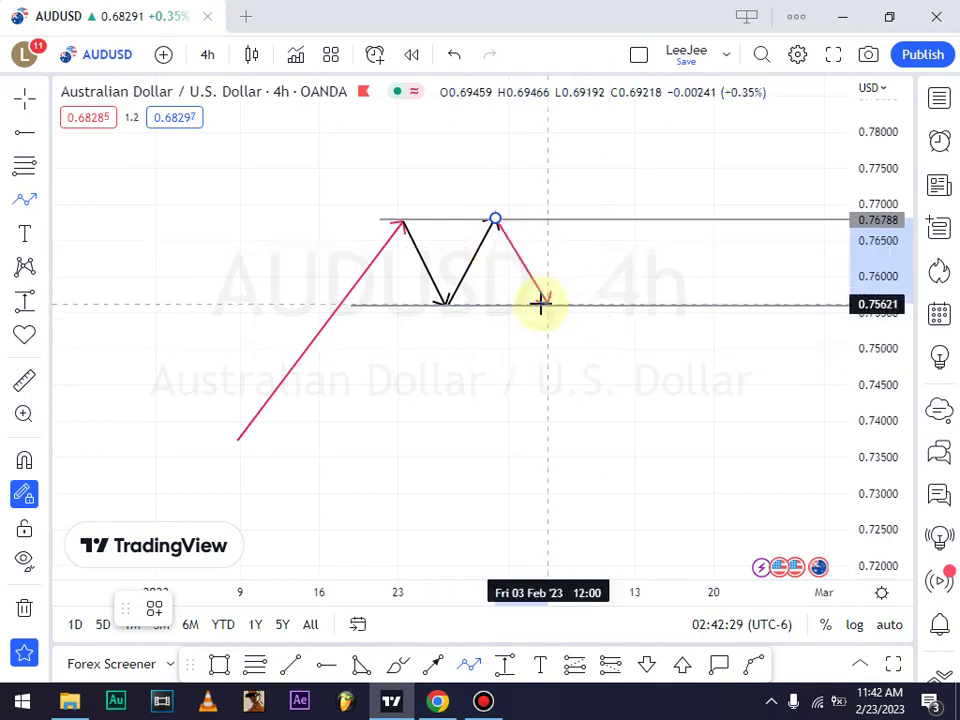
click(536, 372)
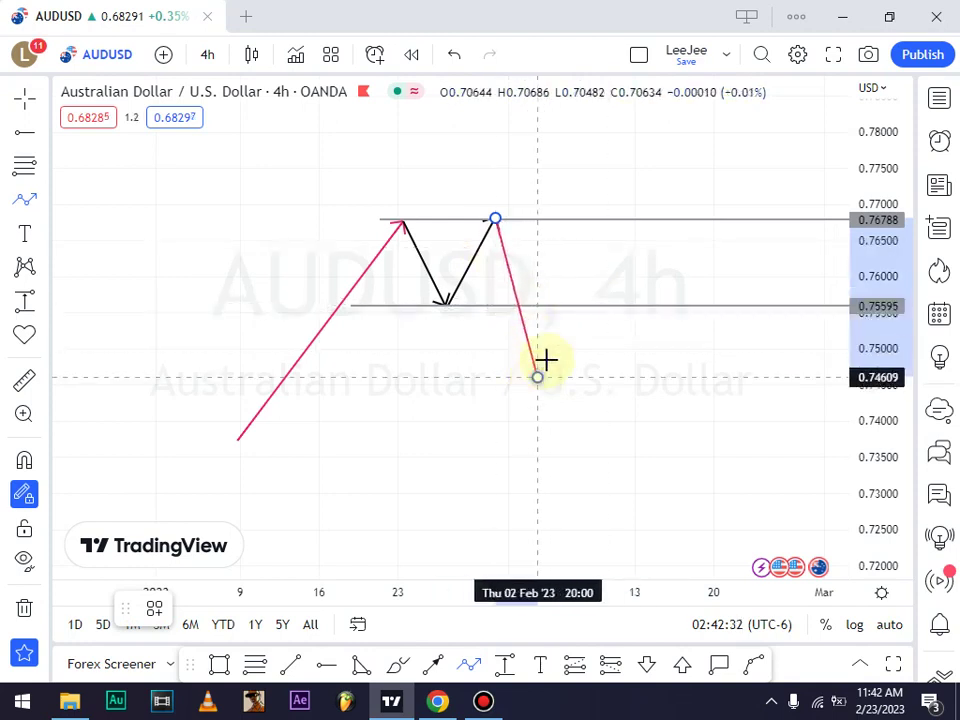
click(563, 306)
double_click(617, 493)
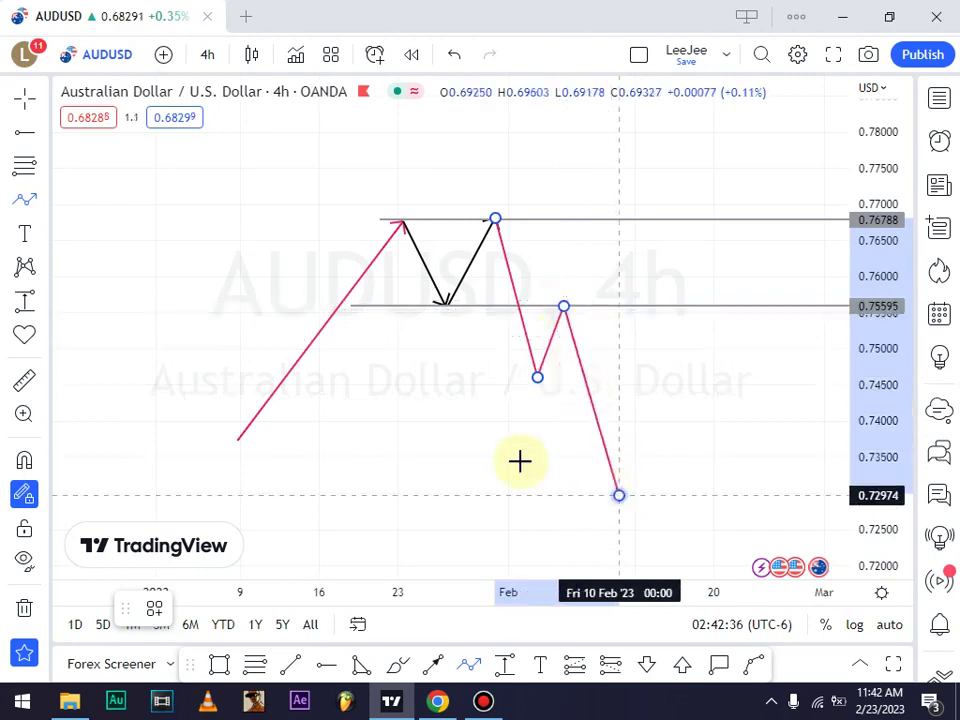
click(459, 294)
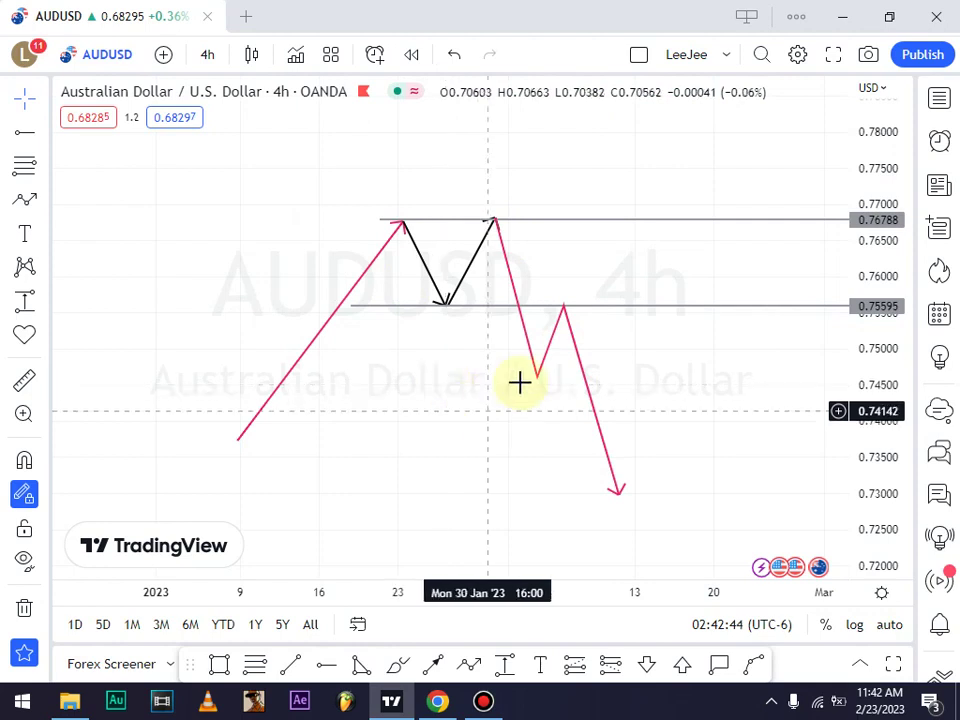
click(220, 663)
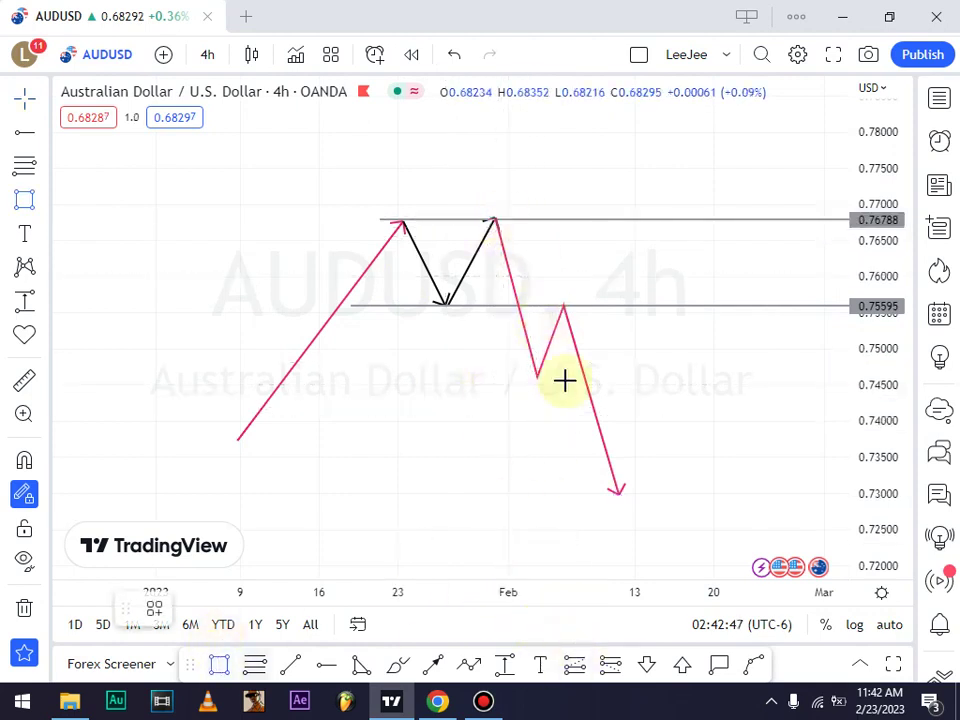
Draw a small rectangle marking the second peak
click(524, 218)
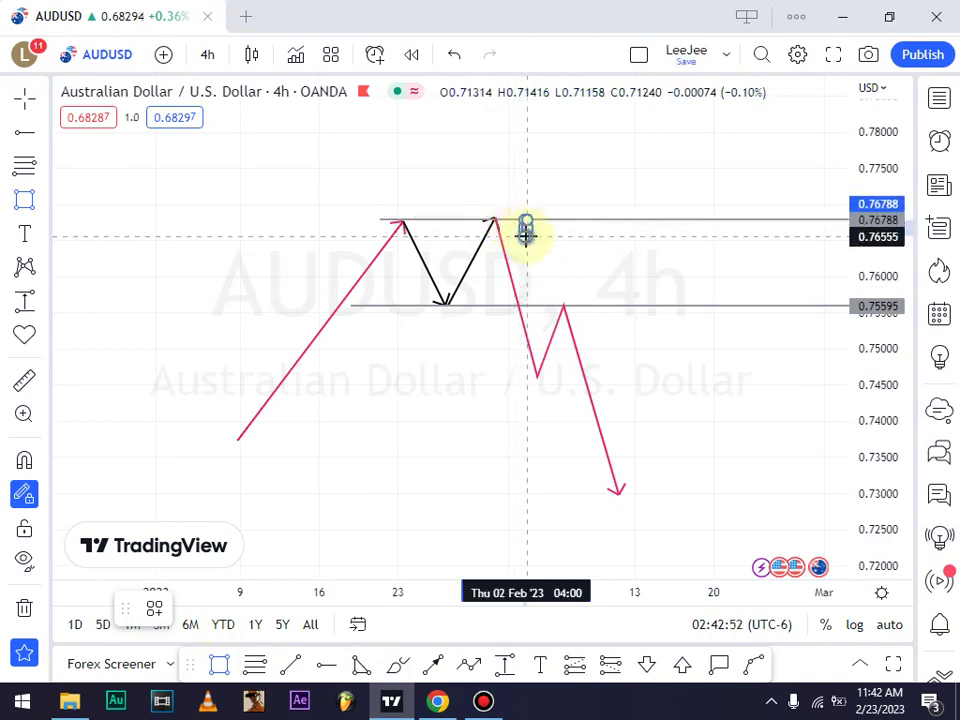
click(526, 232)
click(473, 171)
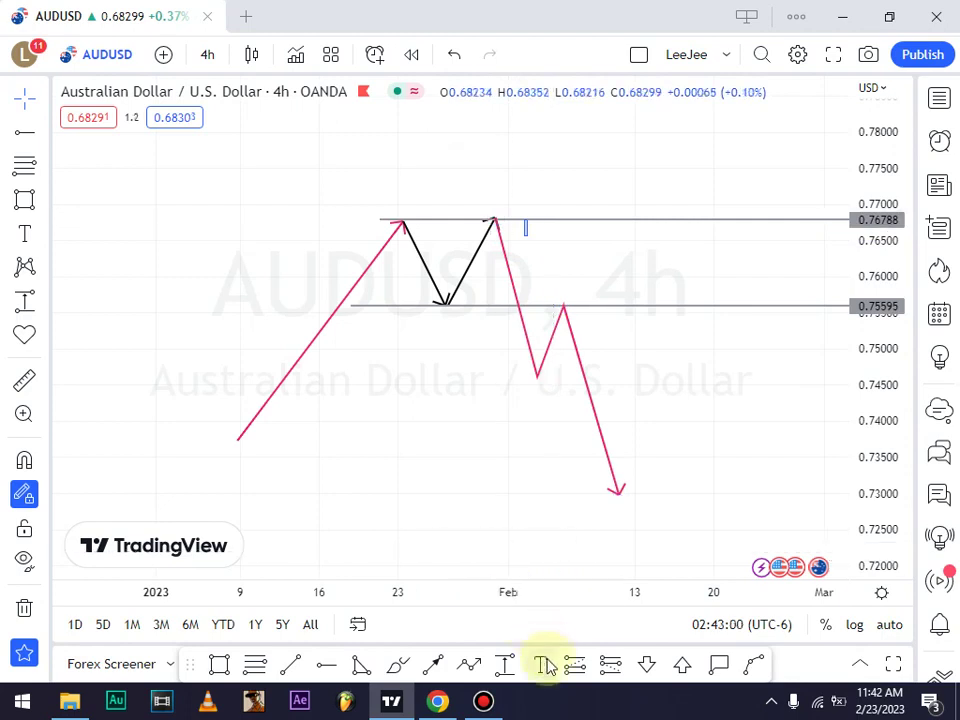
Add a short position at the second peak with entry 0.76555, stop 0.76892 and target 0.75621, narrowed to about 9 Feb
click(608, 664)
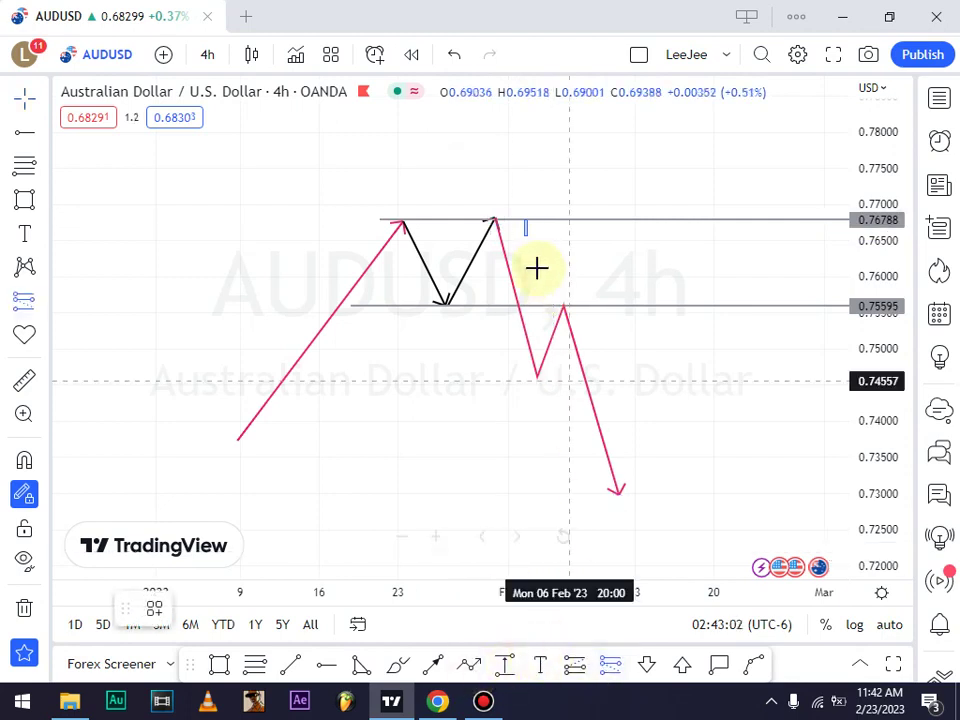
click(526, 235)
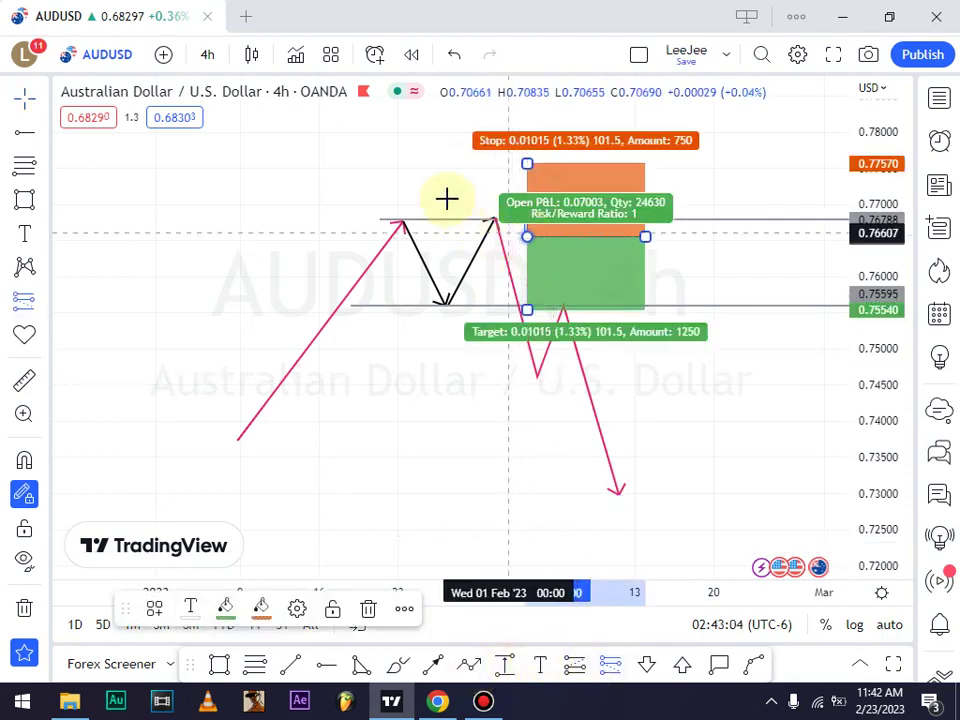
drag(527, 164, 516, 211)
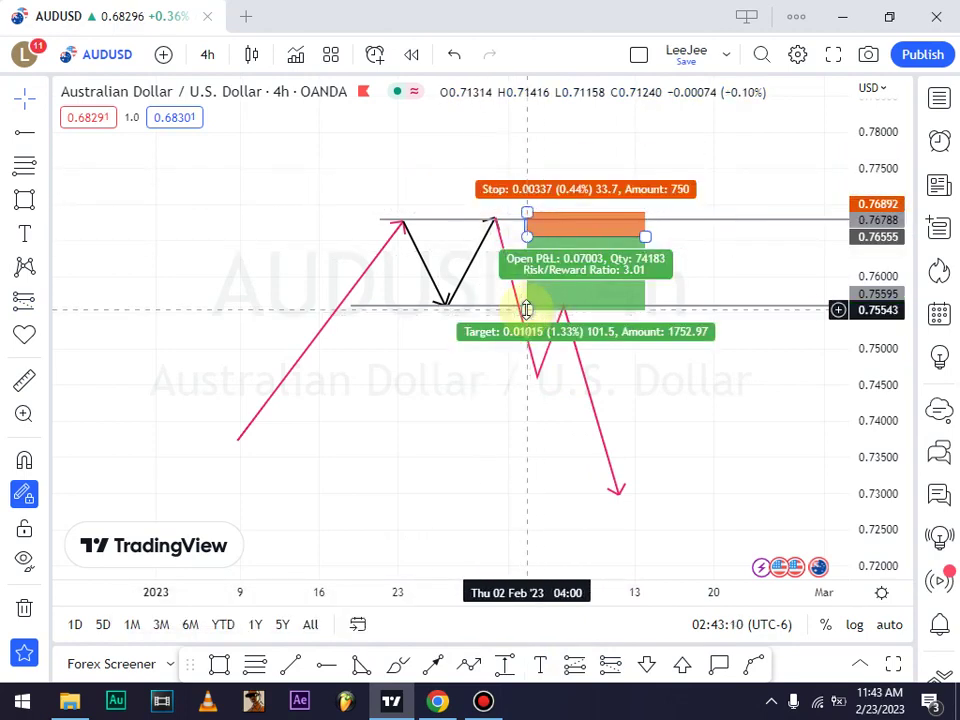
drag(533, 311, 529, 304)
click(399, 409)
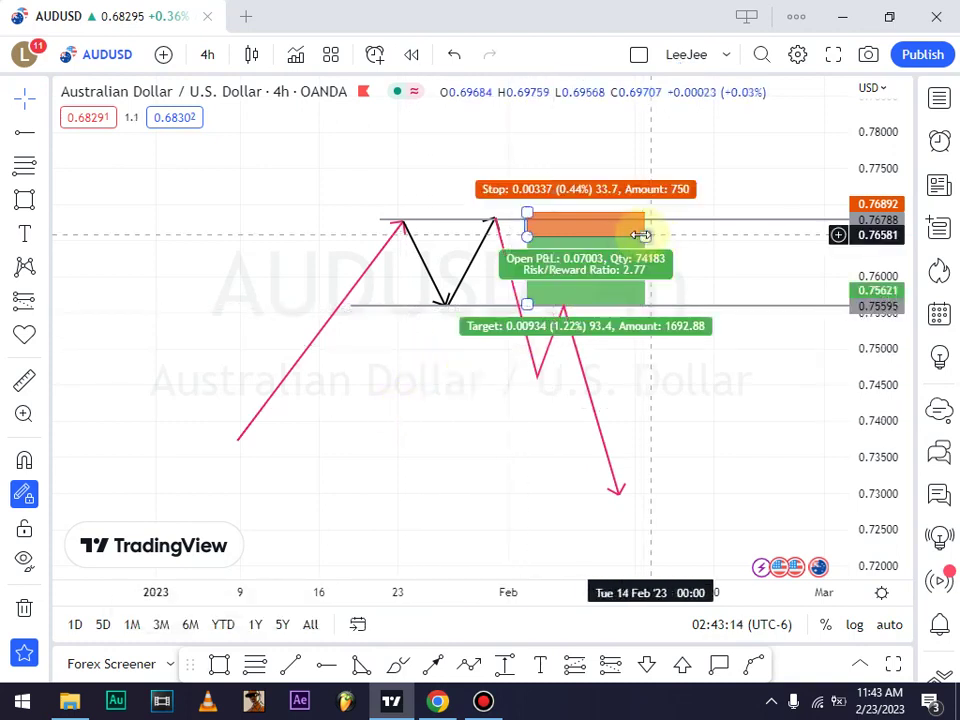
drag(648, 234, 602, 231)
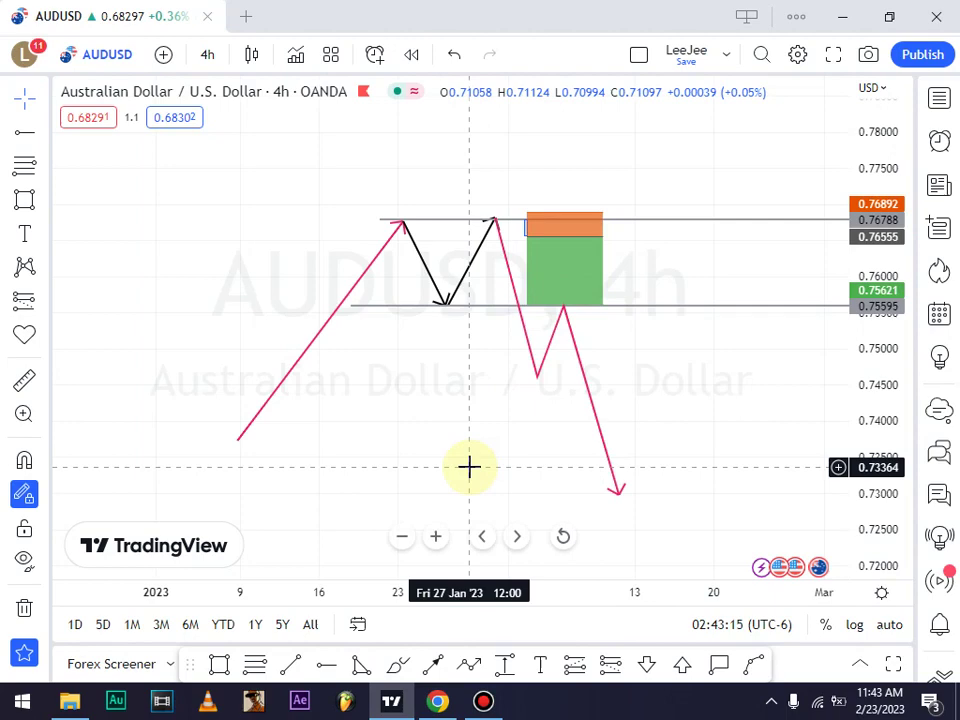
click(561, 272)
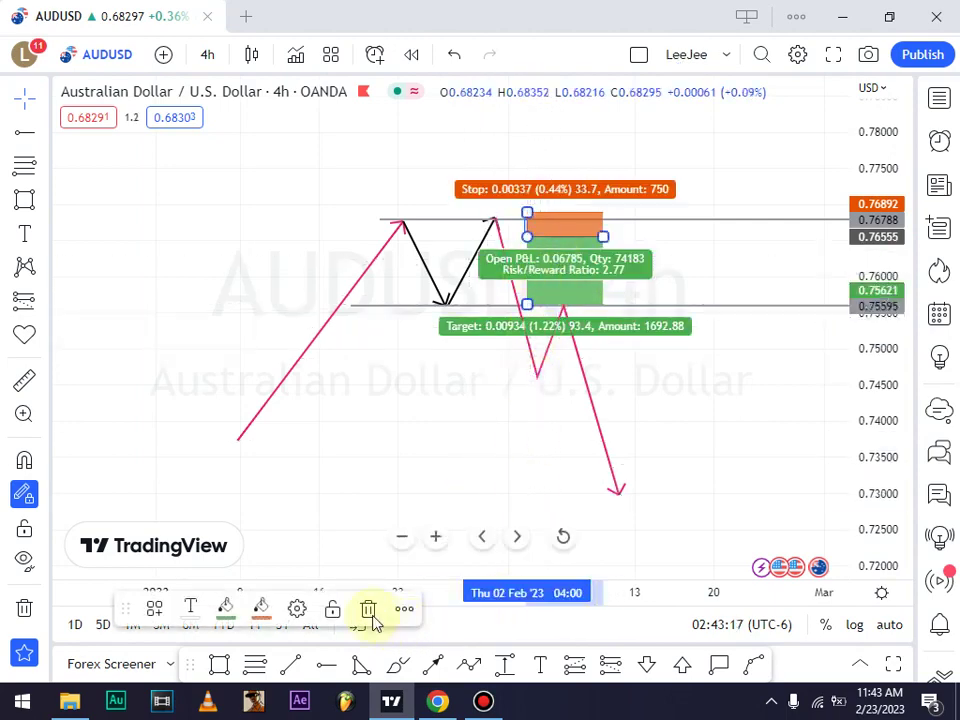
click(433, 664)
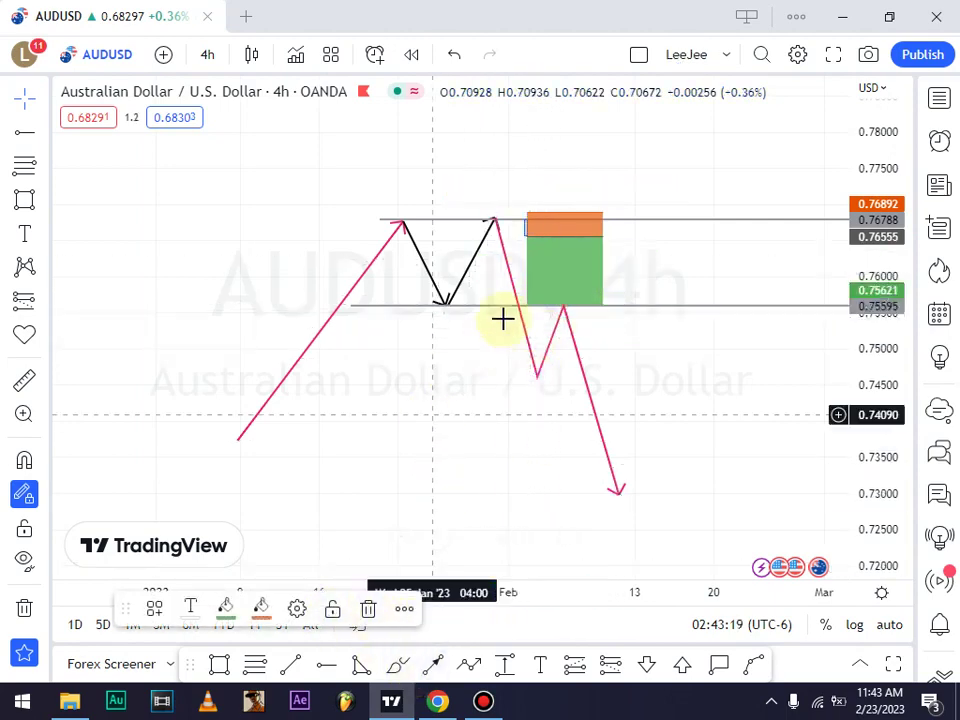
key(Escape)
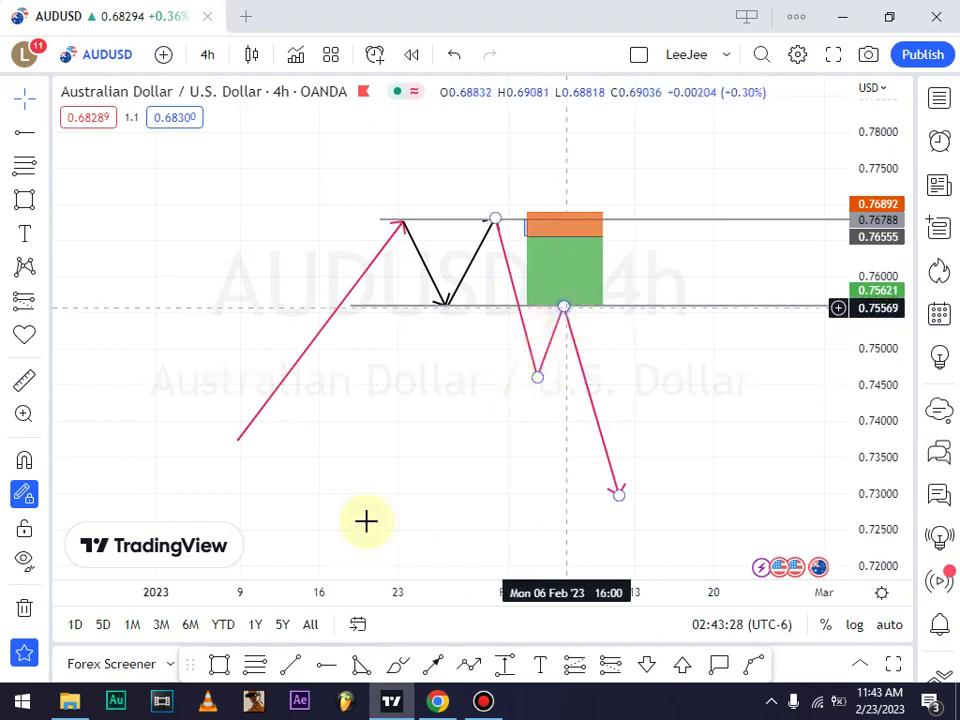
click(220, 663)
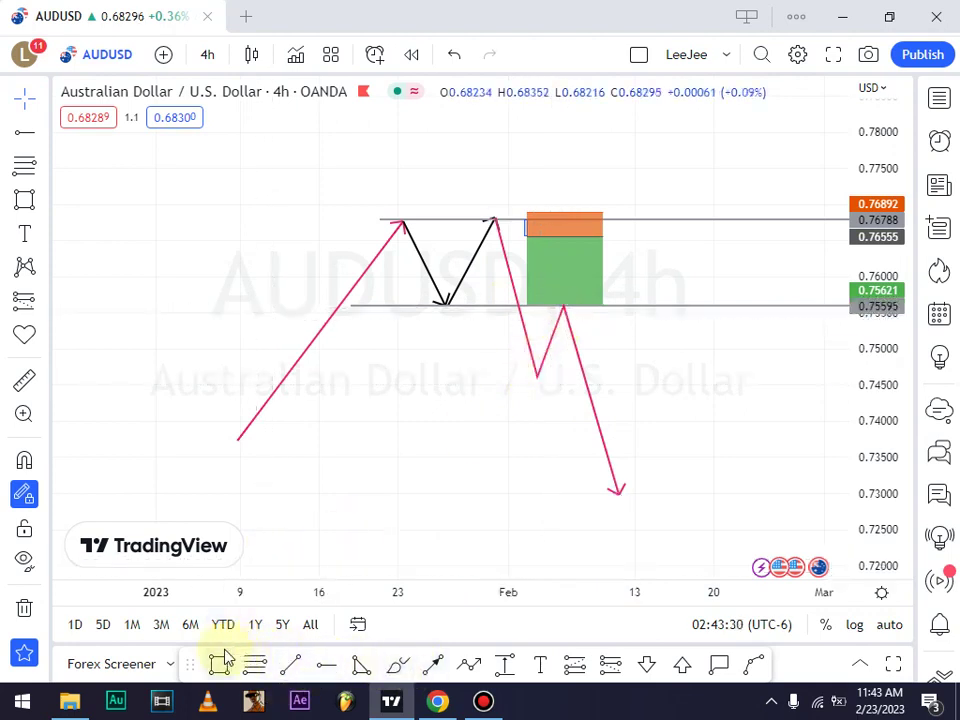
Box the neckline retest and add a second short position entering 0.75361 with target 0.73753
click(574, 306)
click(581, 326)
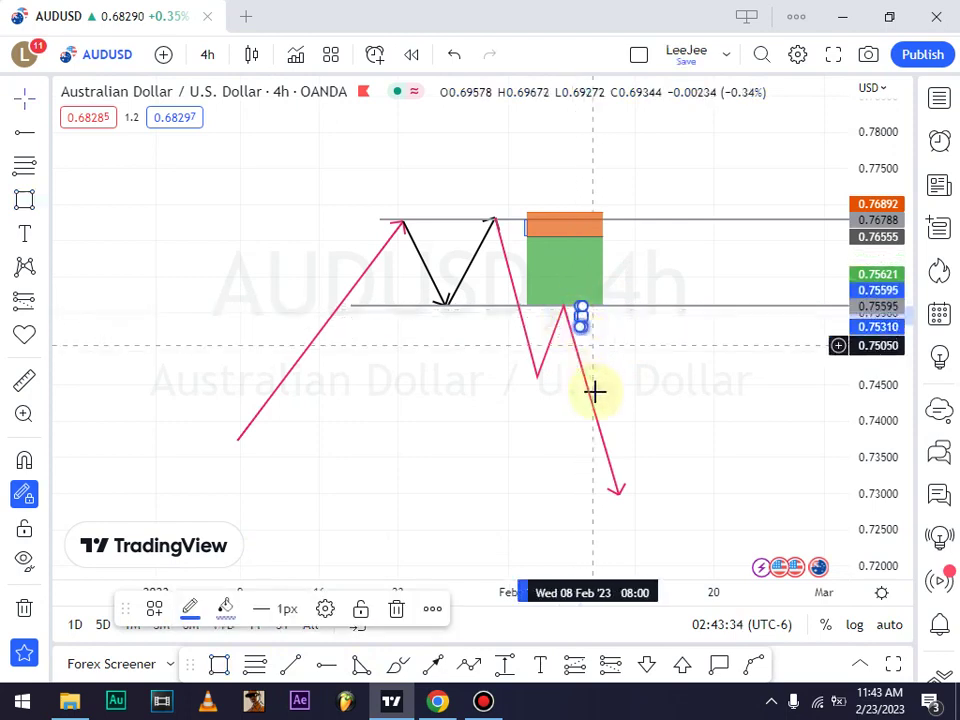
click(611, 664)
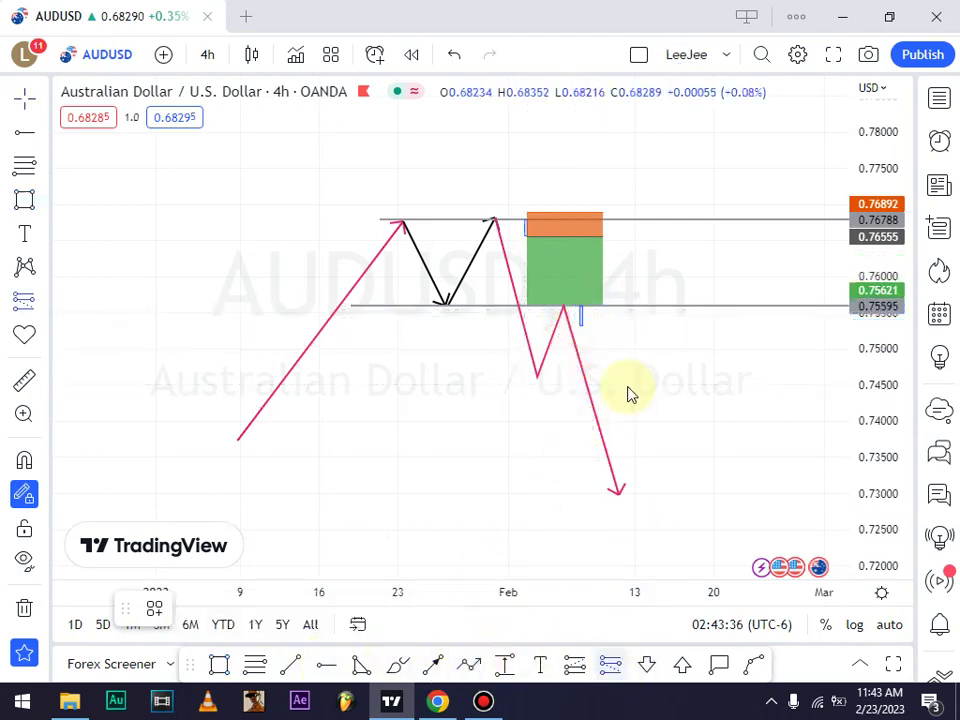
click(574, 323)
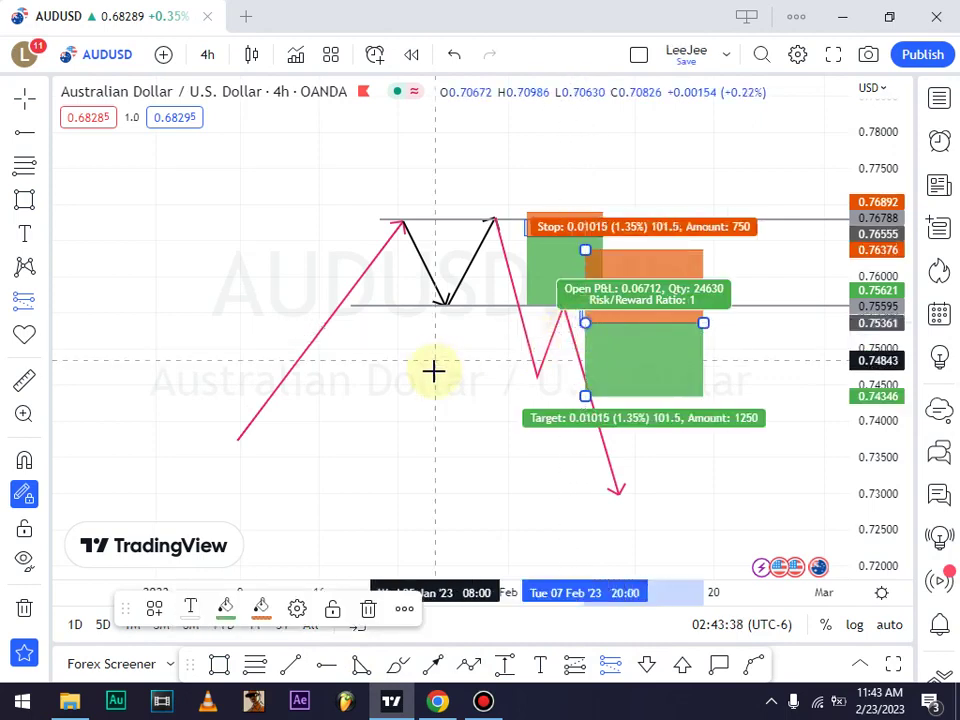
drag(582, 399, 573, 439)
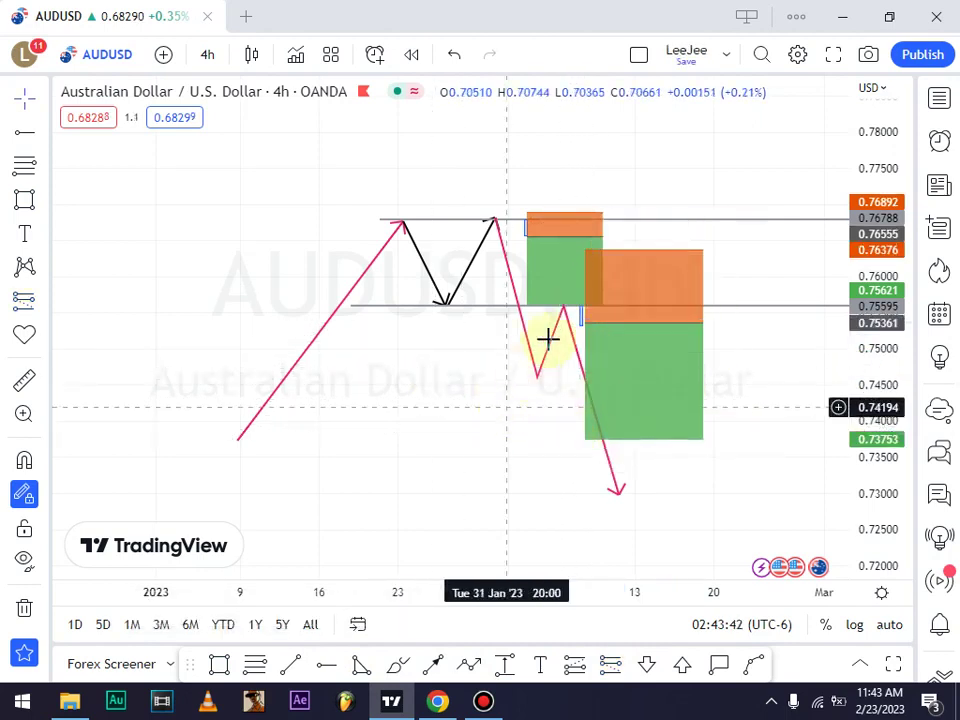
Tighten the stop to 0.75828 for a 3.44 risk/reward and narrow the position box
drag(587, 249, 588, 289)
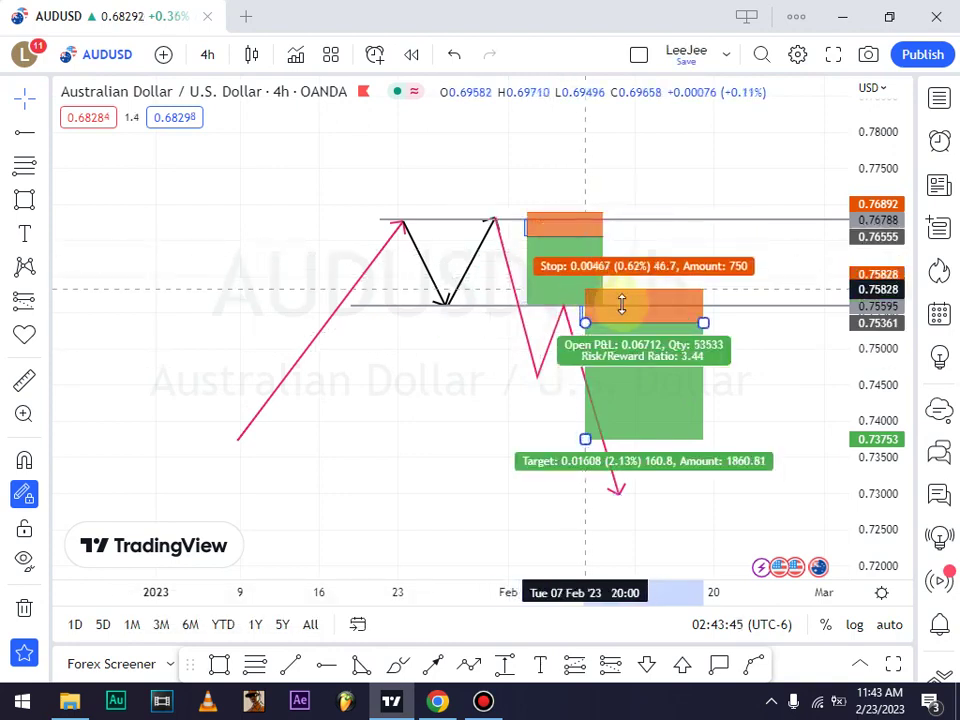
drag(704, 323, 658, 317)
click(359, 416)
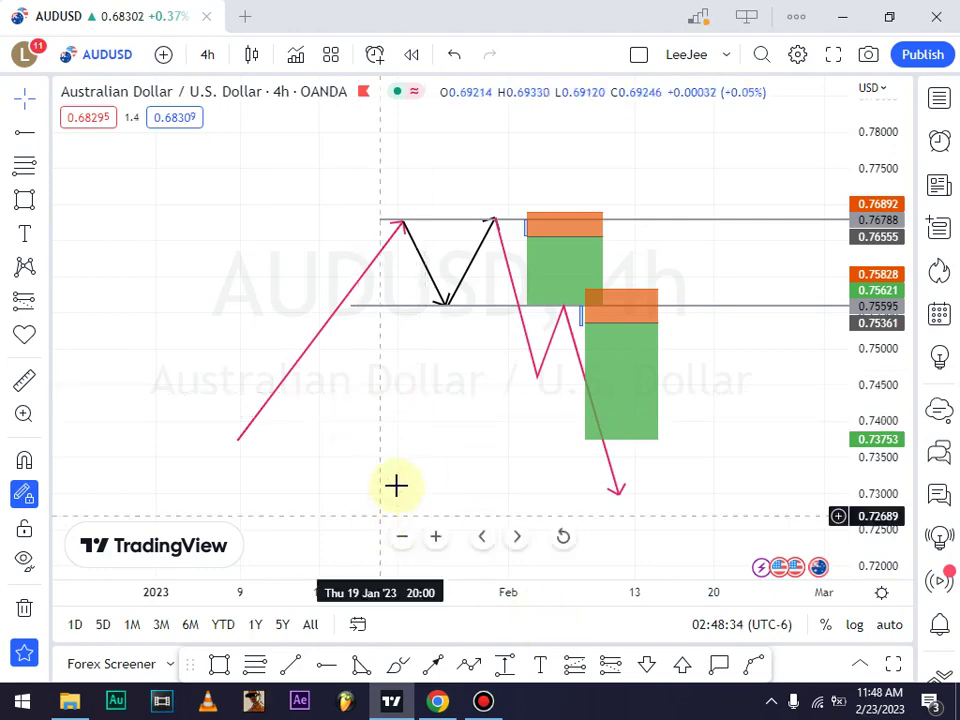
Move the view to the Feb 20–23 wedge and draw a small box over the Feb 17 low
drag(431, 322, 343, 116)
scroll(583, 274, right, 10)
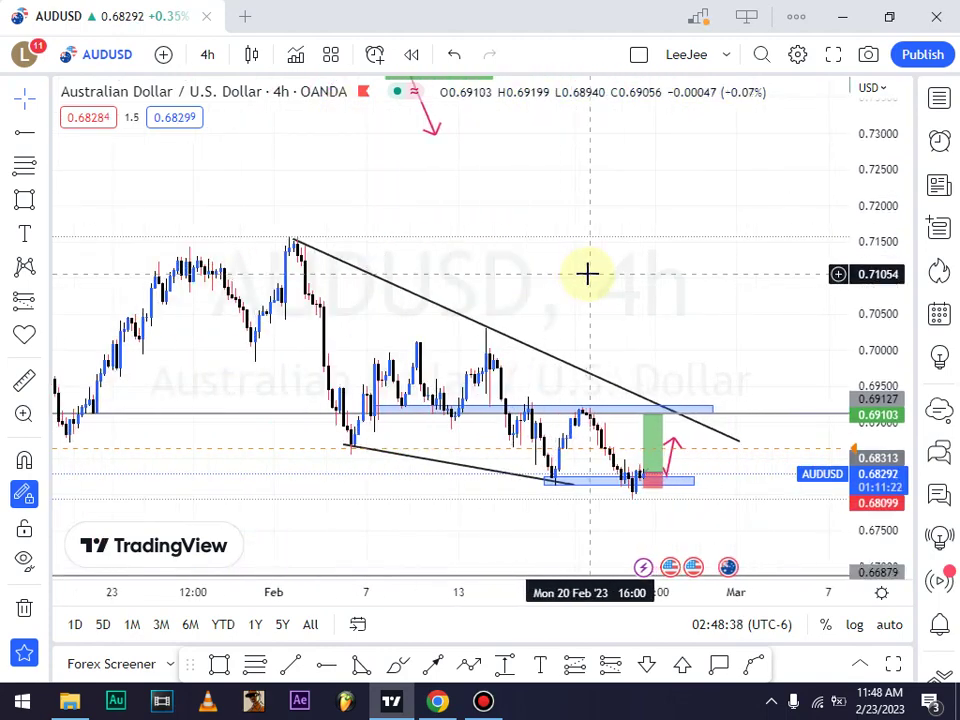
scroll(885, 510, up, 1)
drag(885, 439, 553, 354)
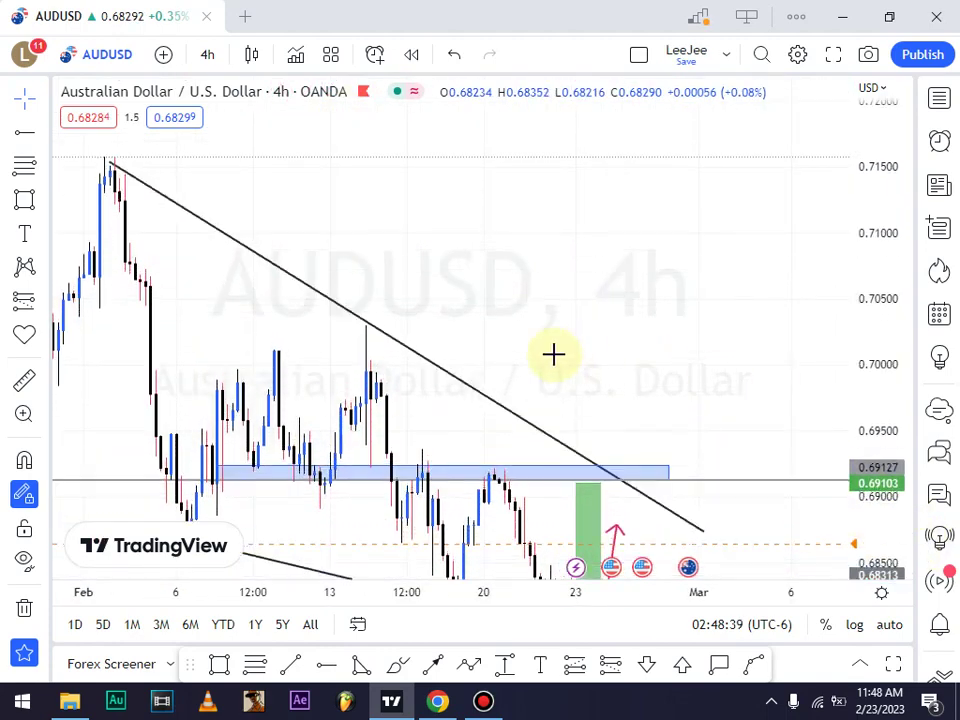
mouse_move(613, 231)
mouse_down()
mouse_move(649, 161)
mouse_move(615, 171)
mouse_move(613, 212)
mouse_up()
scroll(613, 212, right, 5)
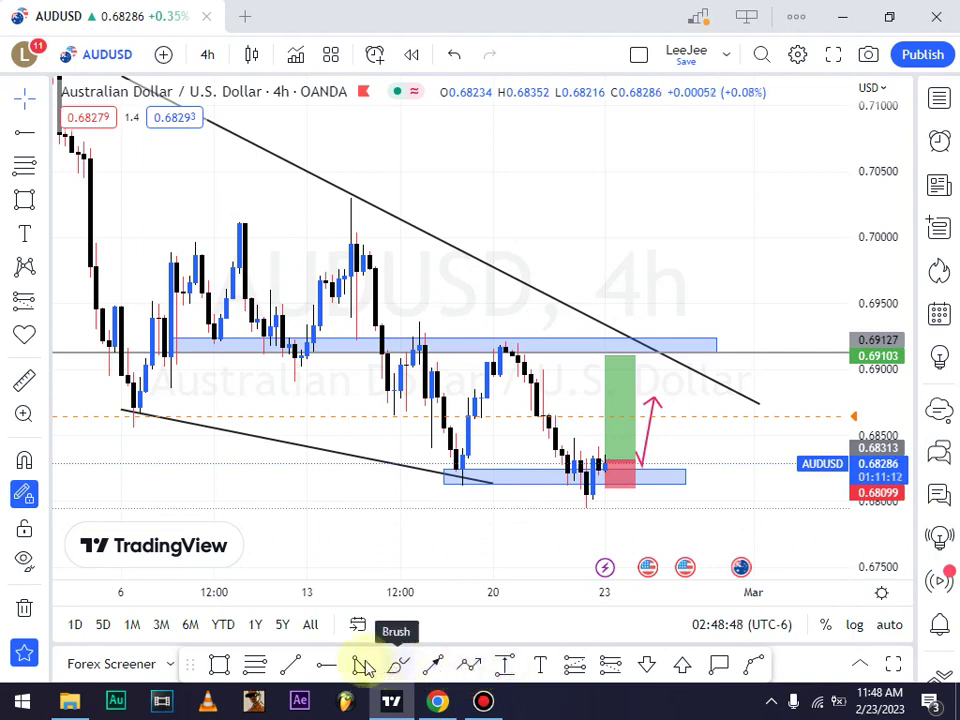
click(219, 665)
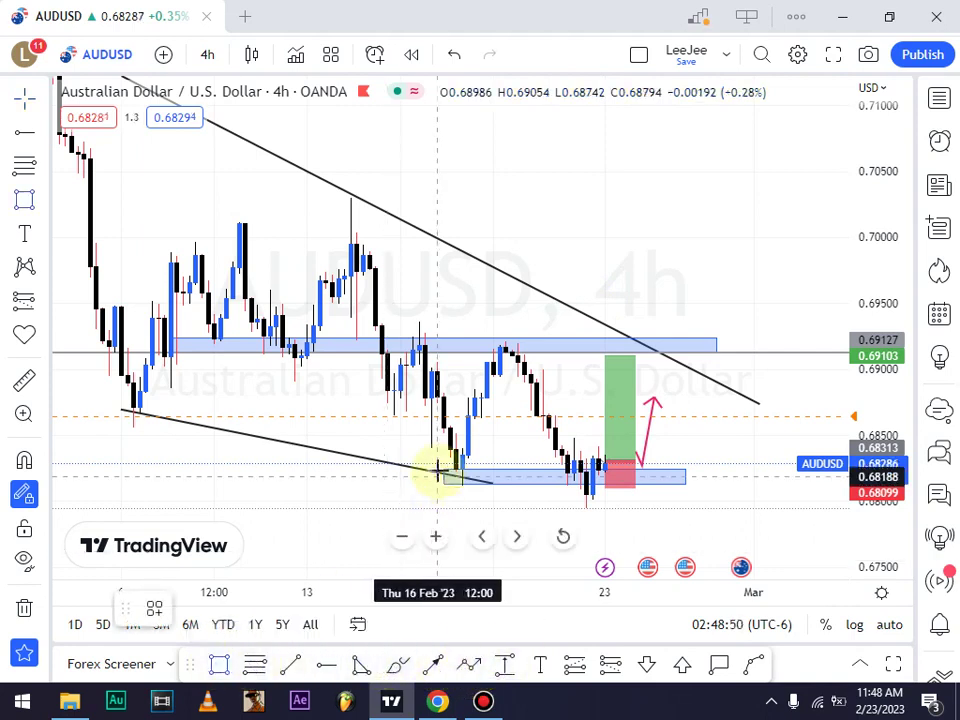
mouse_move(432, 465)
mouse_down()
mouse_move(433, 489)
mouse_move(475, 500)
mouse_up()
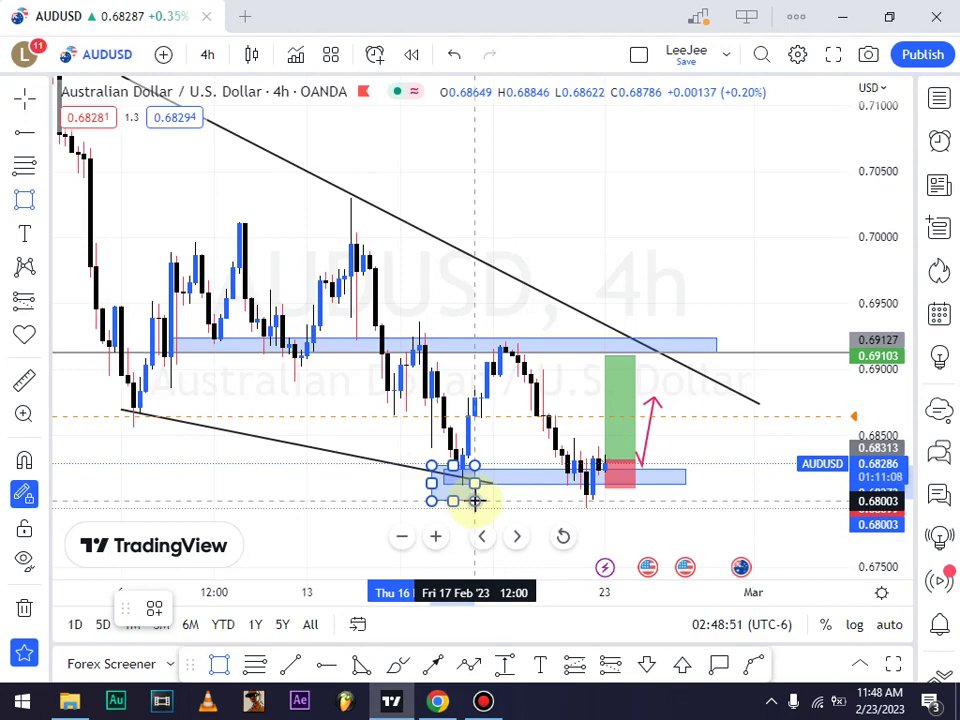
Box the Feb 22–23 lows and trace a pink path through the upper zone, Feb 17 low, Feb 20 peak and Feb 22–23 low
mouse_move(561, 474)
mouse_down()
mouse_move(561, 497)
mouse_move(619, 507)
mouse_up()
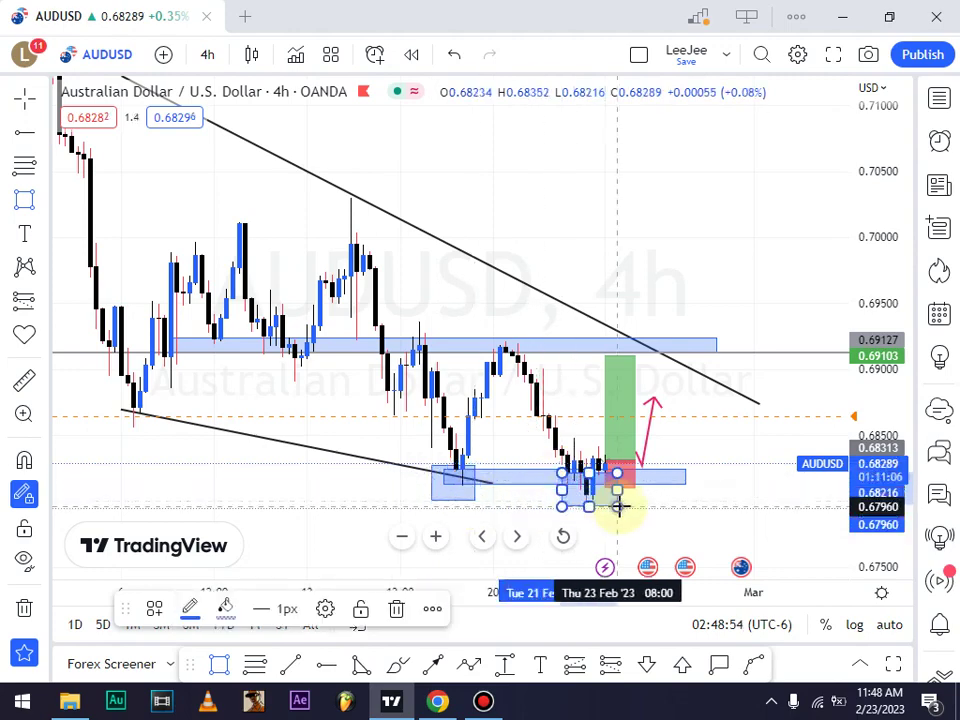
click(407, 284)
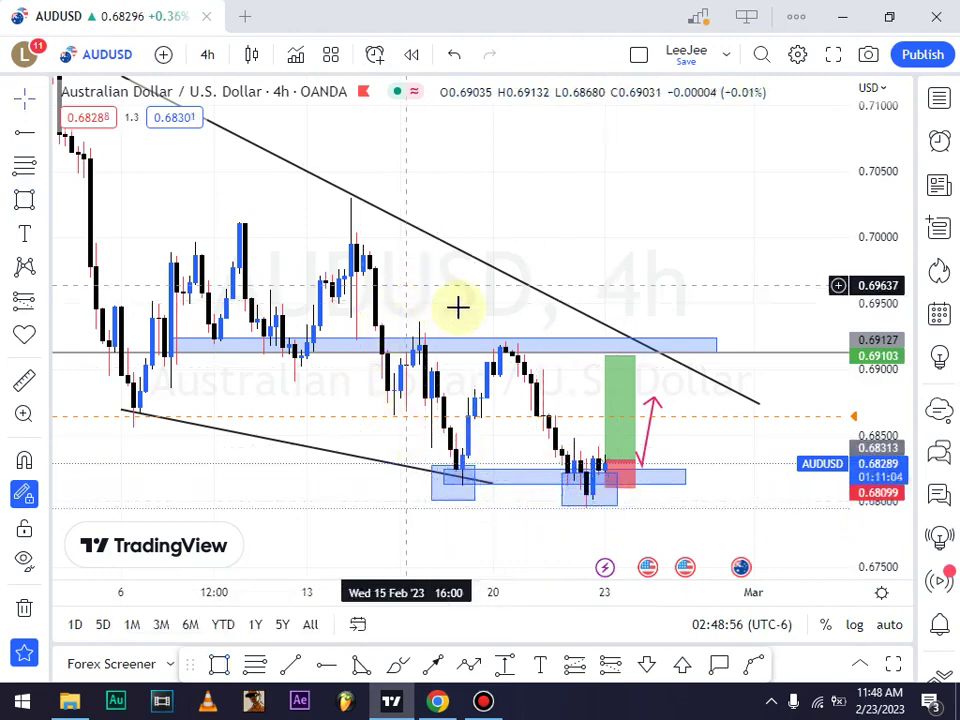
click(469, 664)
click(379, 333)
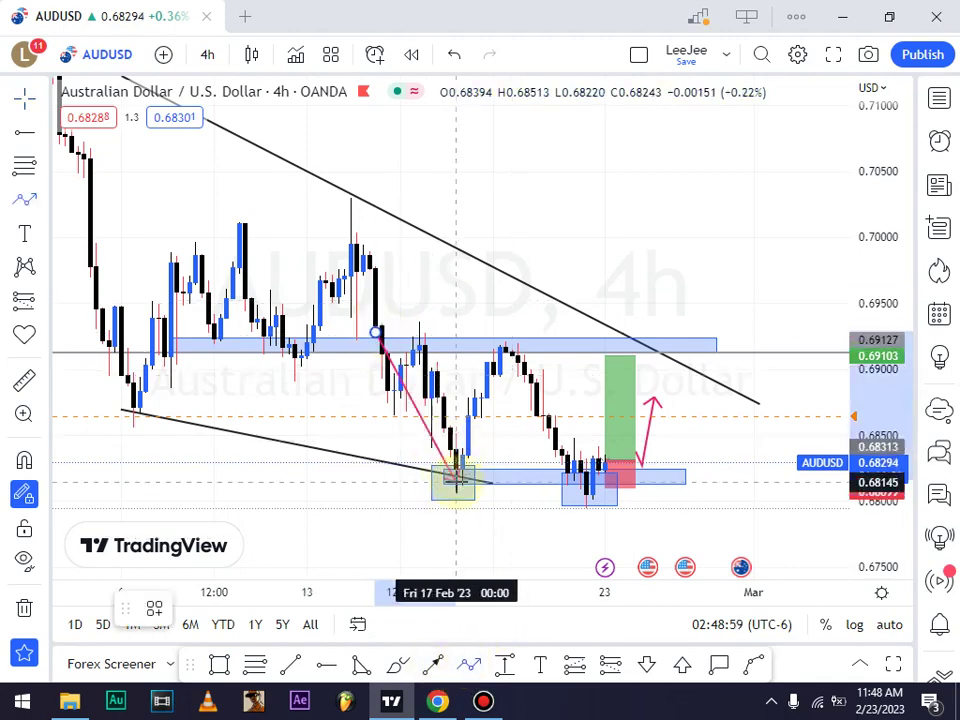
click(456, 475)
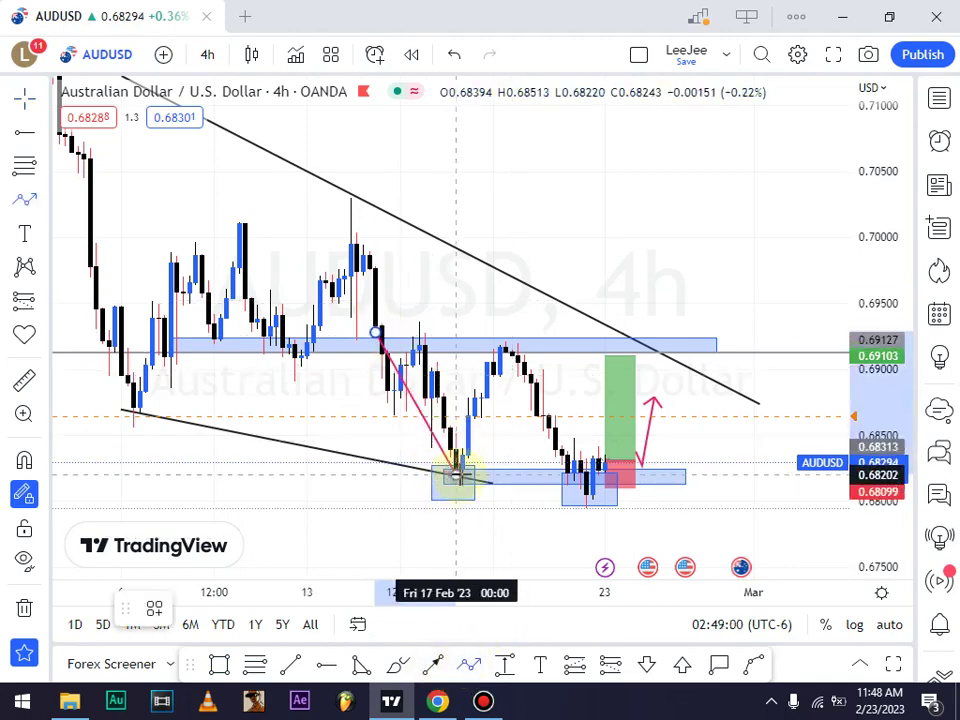
click(505, 343)
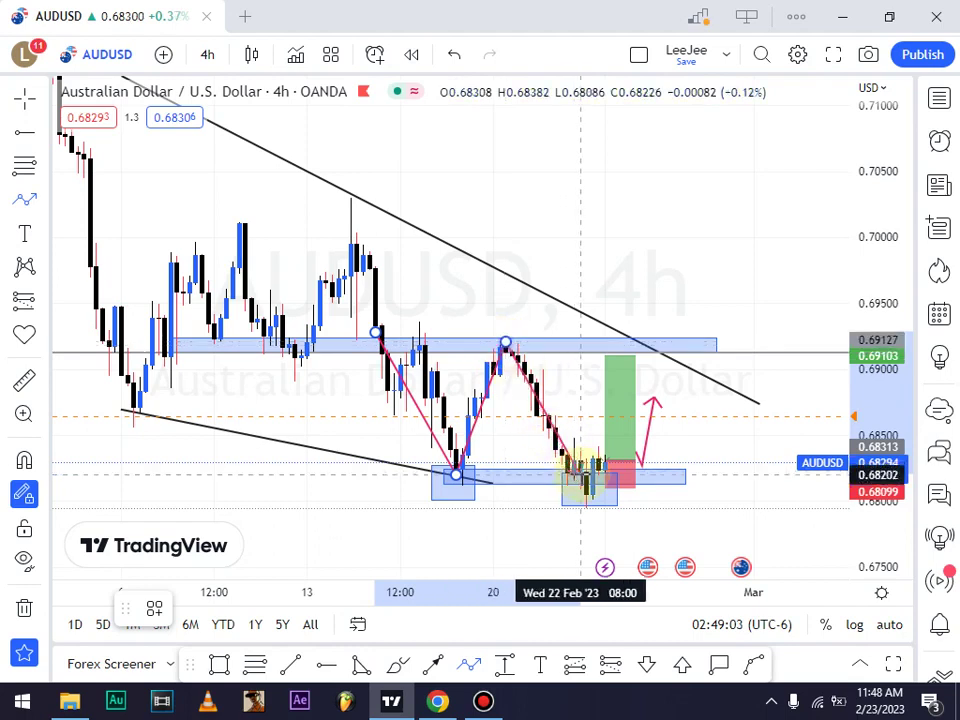
click(586, 480)
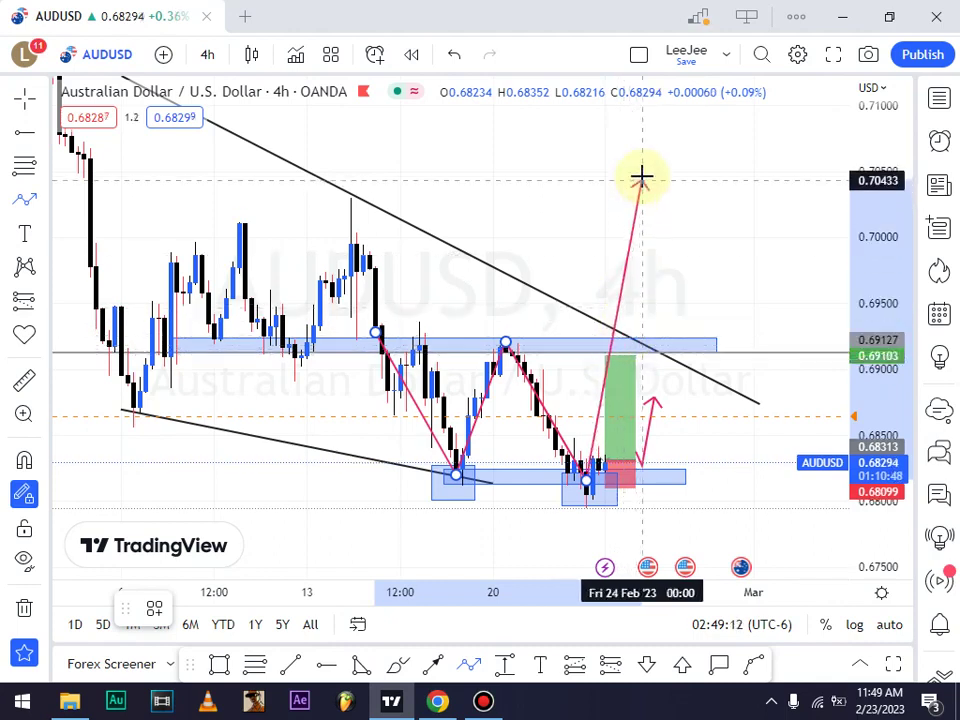
Extend the projection up to about 0.700, back to the 0.691 zone, then up to about 0.708
double_click(636, 237)
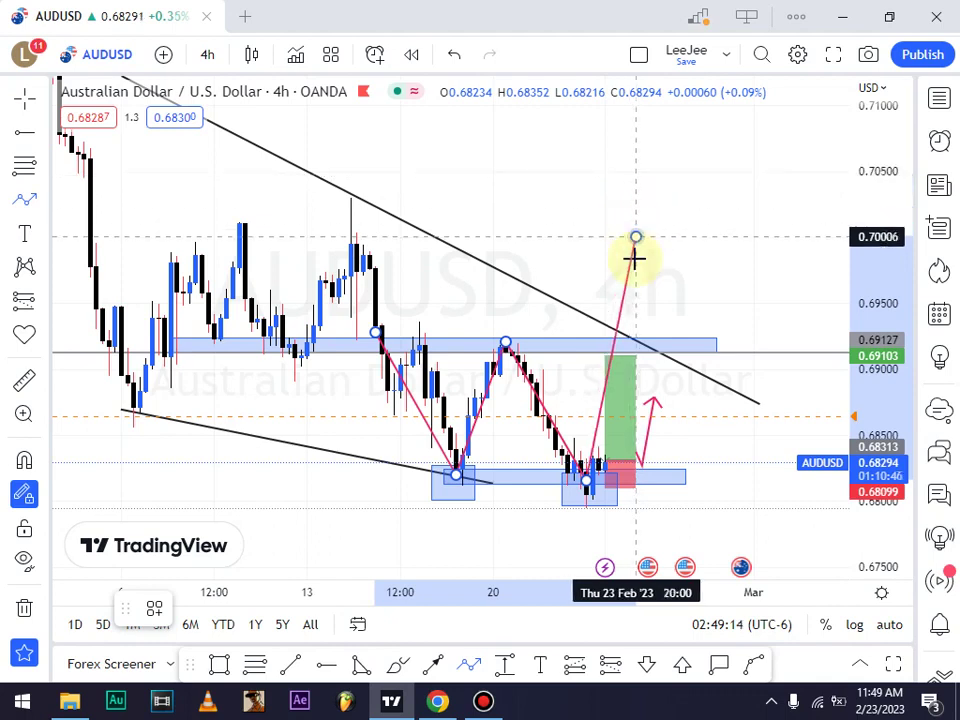
click(666, 340)
double_click(723, 128)
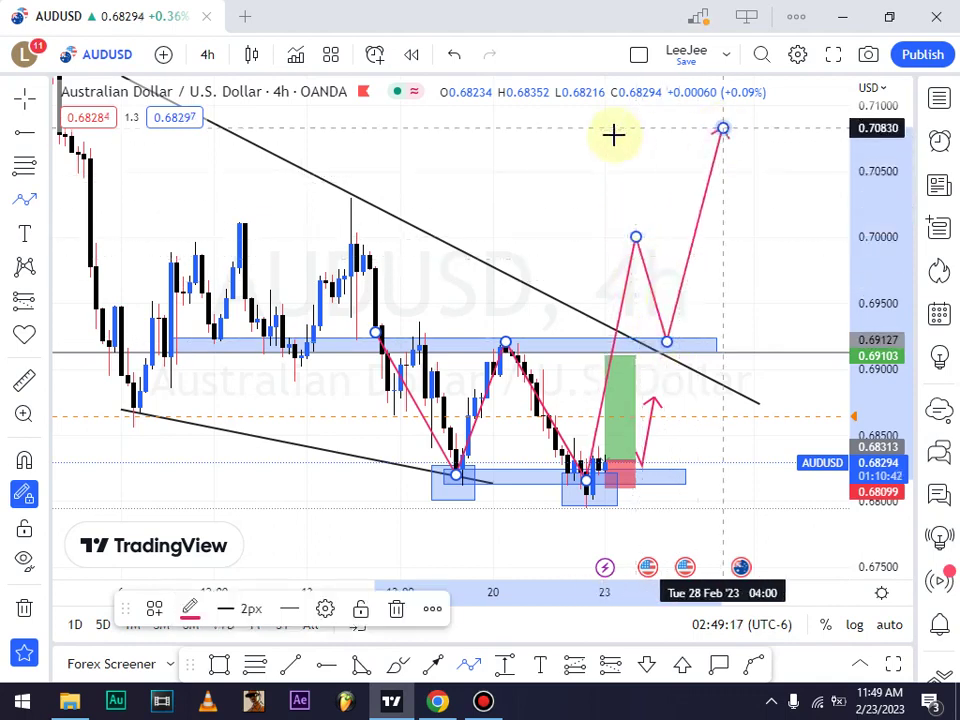
click(782, 486)
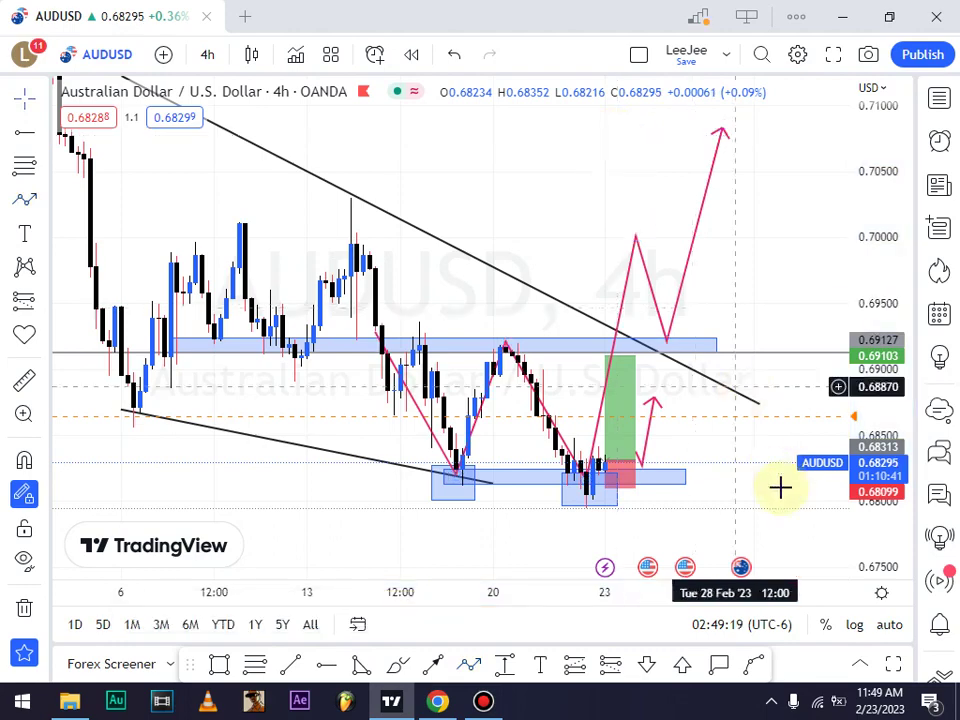
click(695, 240)
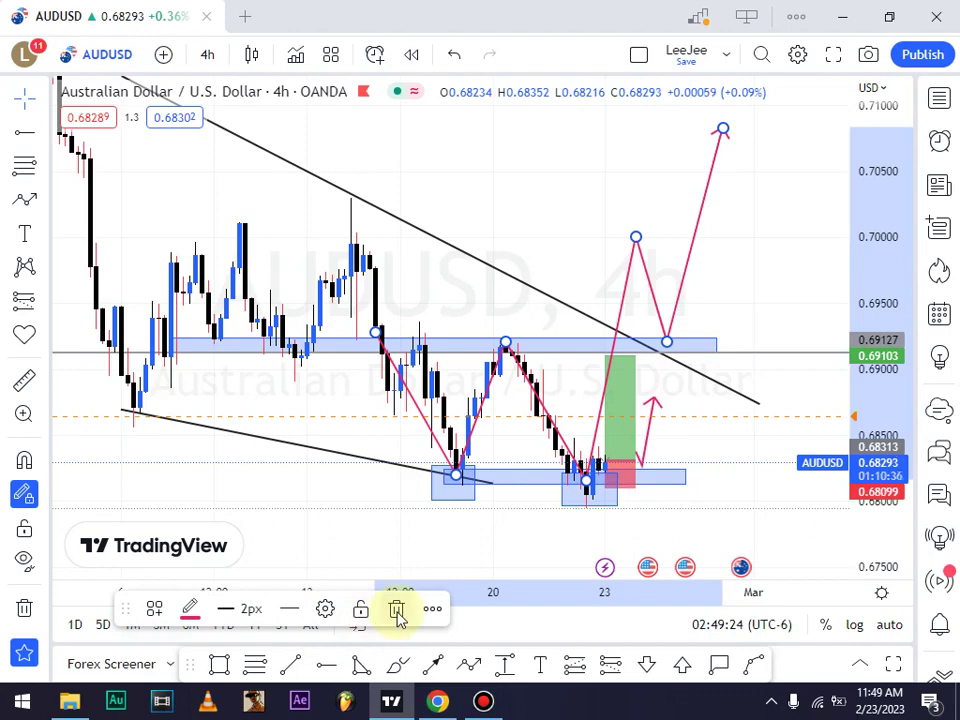
Delete the pink zigzag projection and shift the chart view left and up
click(396, 609)
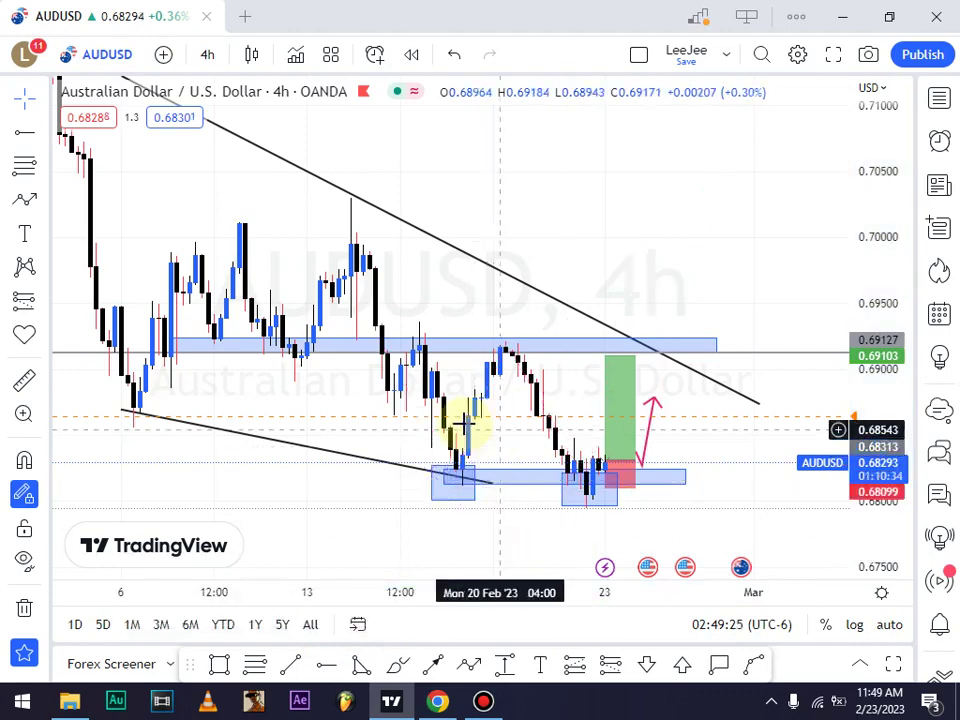
click(455, 476)
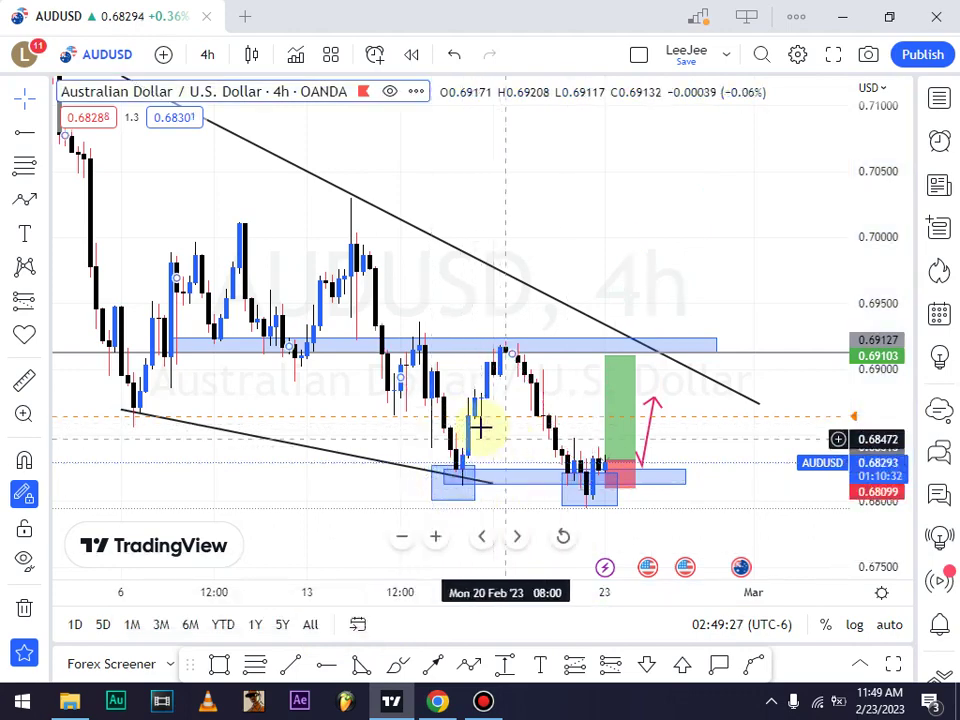
drag(450, 416, 411, 401)
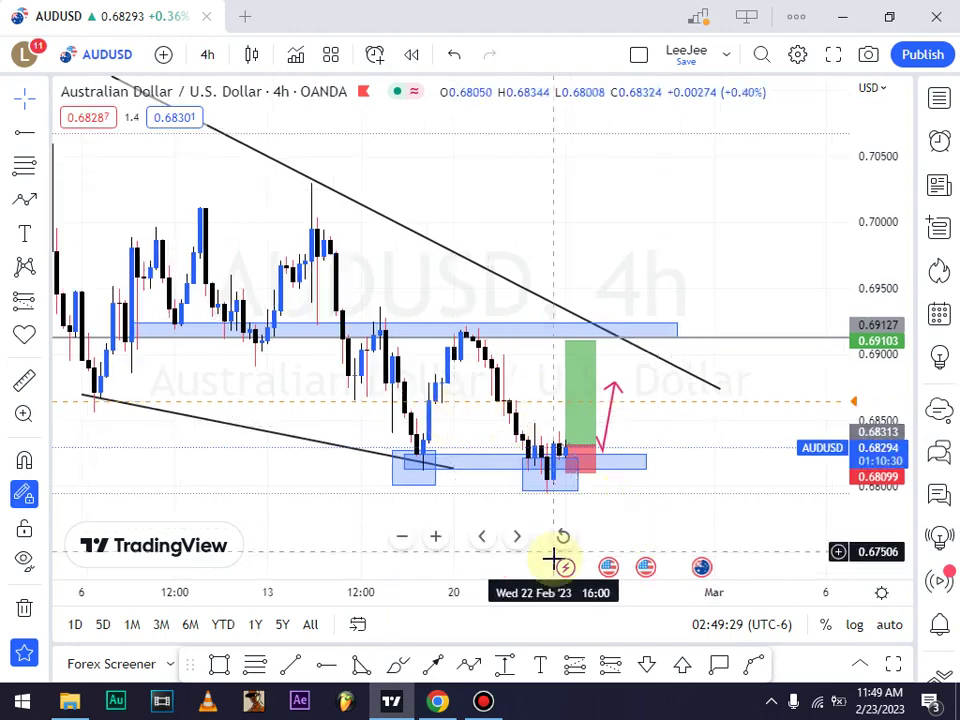
Draw a trend line anchored at about 0.6779 ending near 0.6833
key(alt+t)
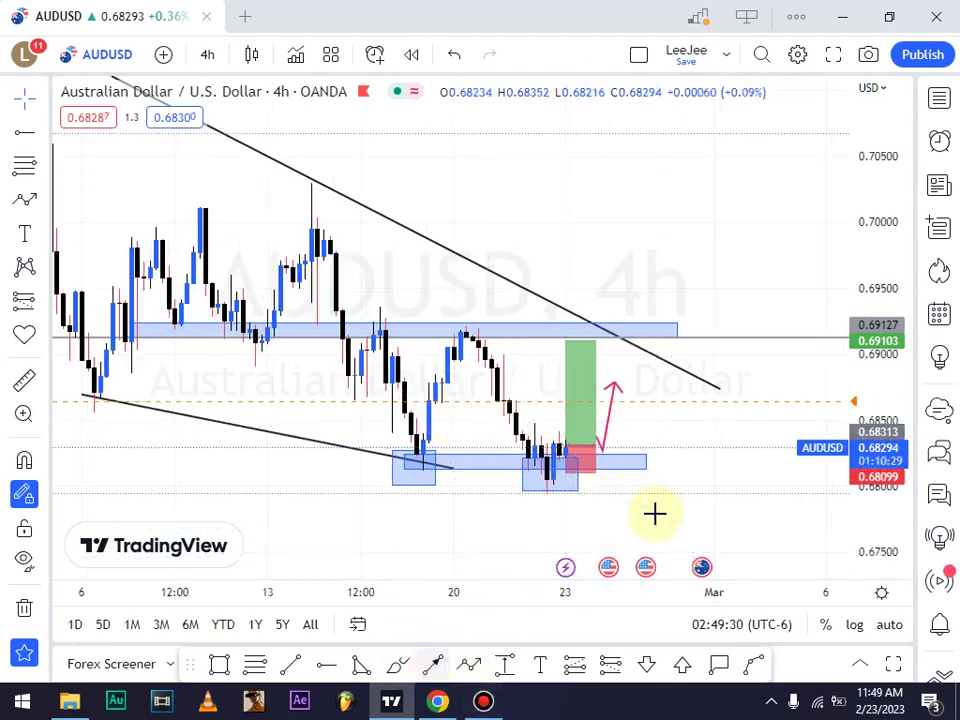
click(658, 514)
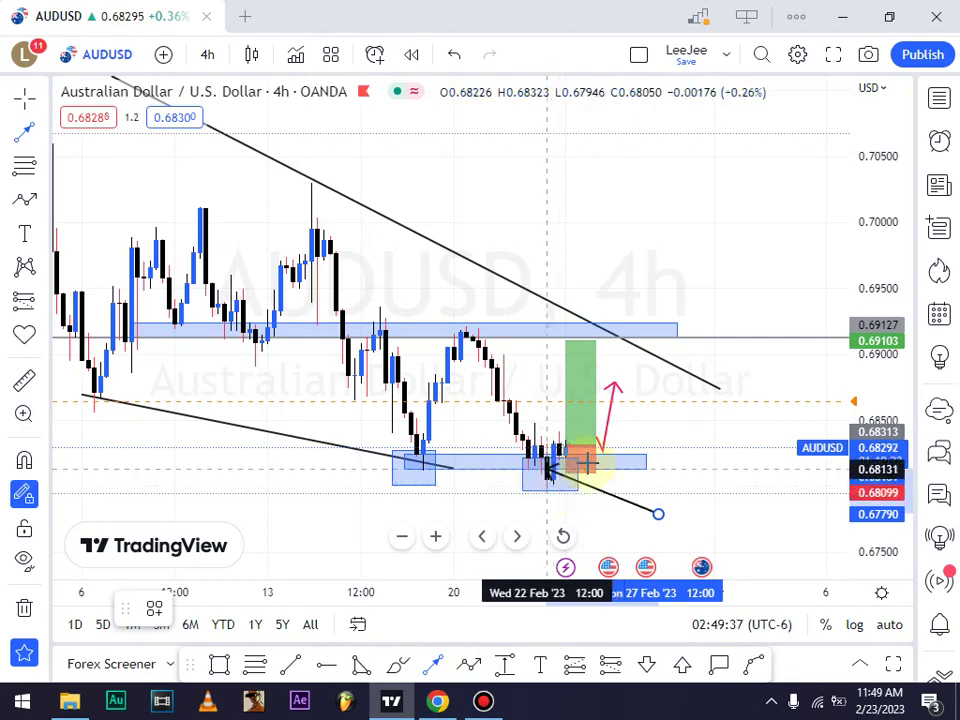
click(641, 442)
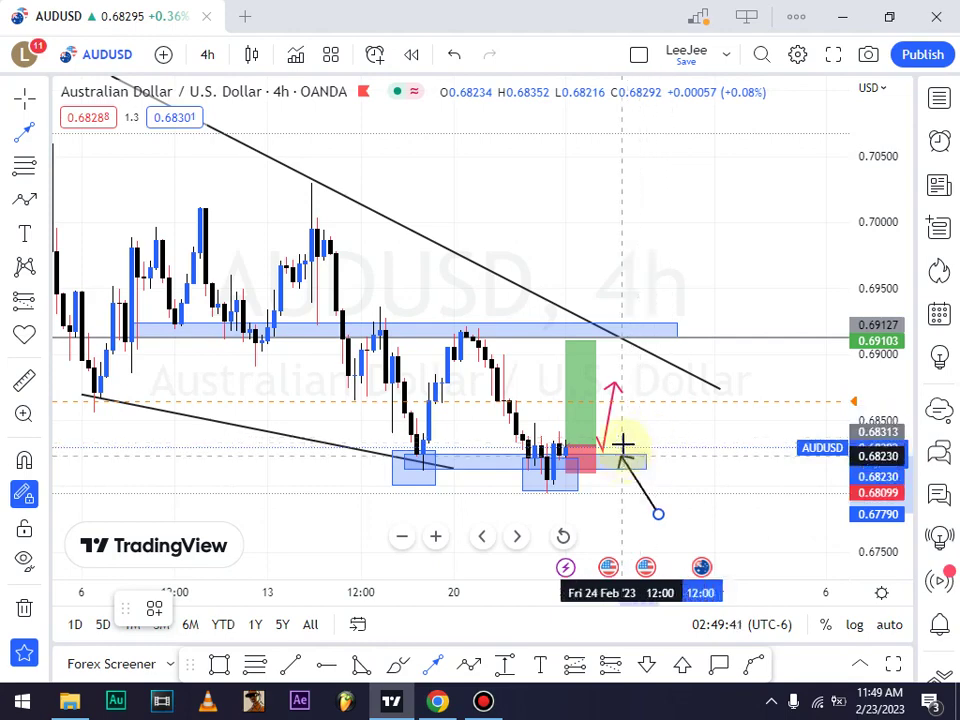